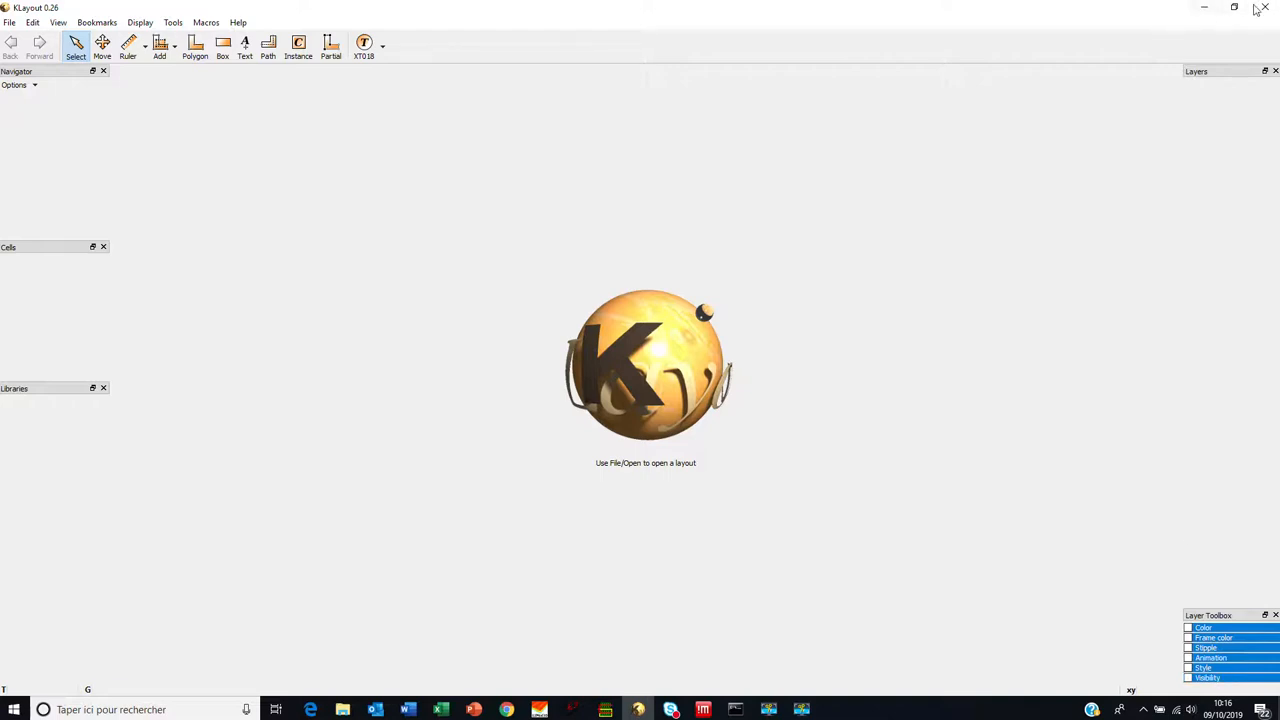
# Step: Open the recently used layout file MOM_CAP_Raw.GDS
pyautogui.click(8, 22)
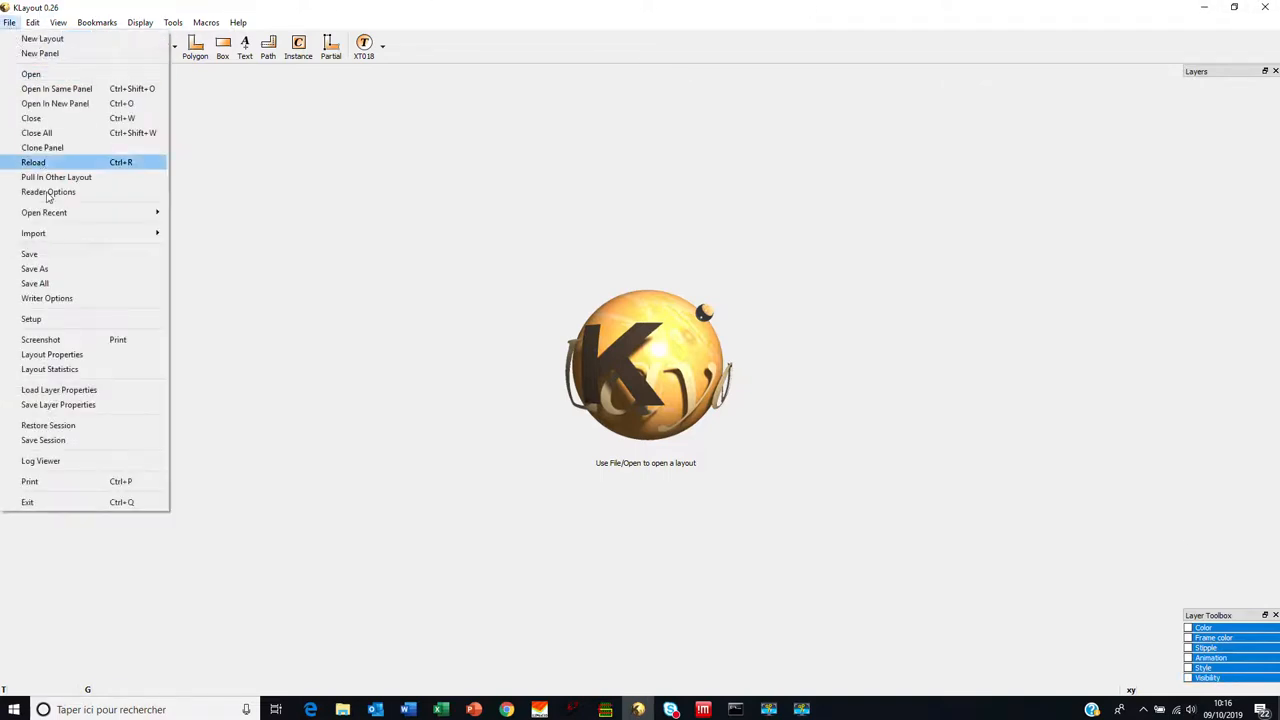
pyautogui.moveTo(60, 212)
pyautogui.click(306, 215)
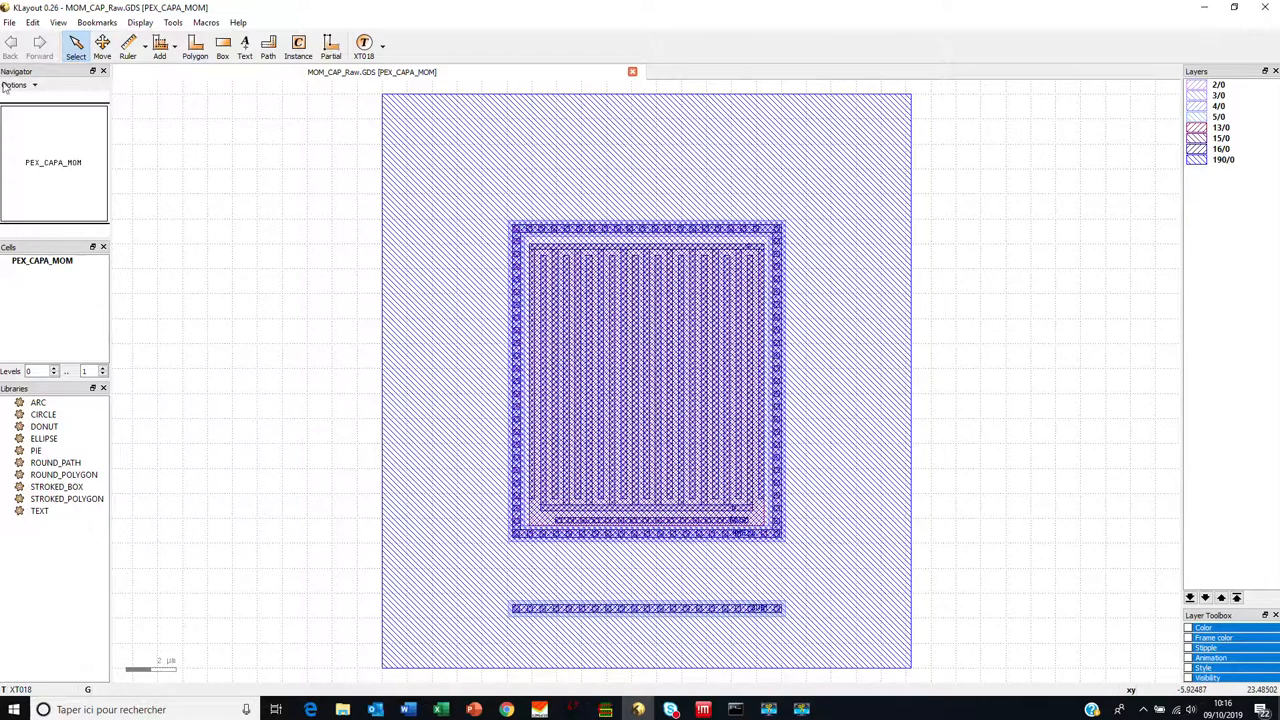
# Step: Flatten the cell PEX_CAPA_MOM through all hierarchy levels with pruning, declining undo buffering
pyautogui.click(30, 261)
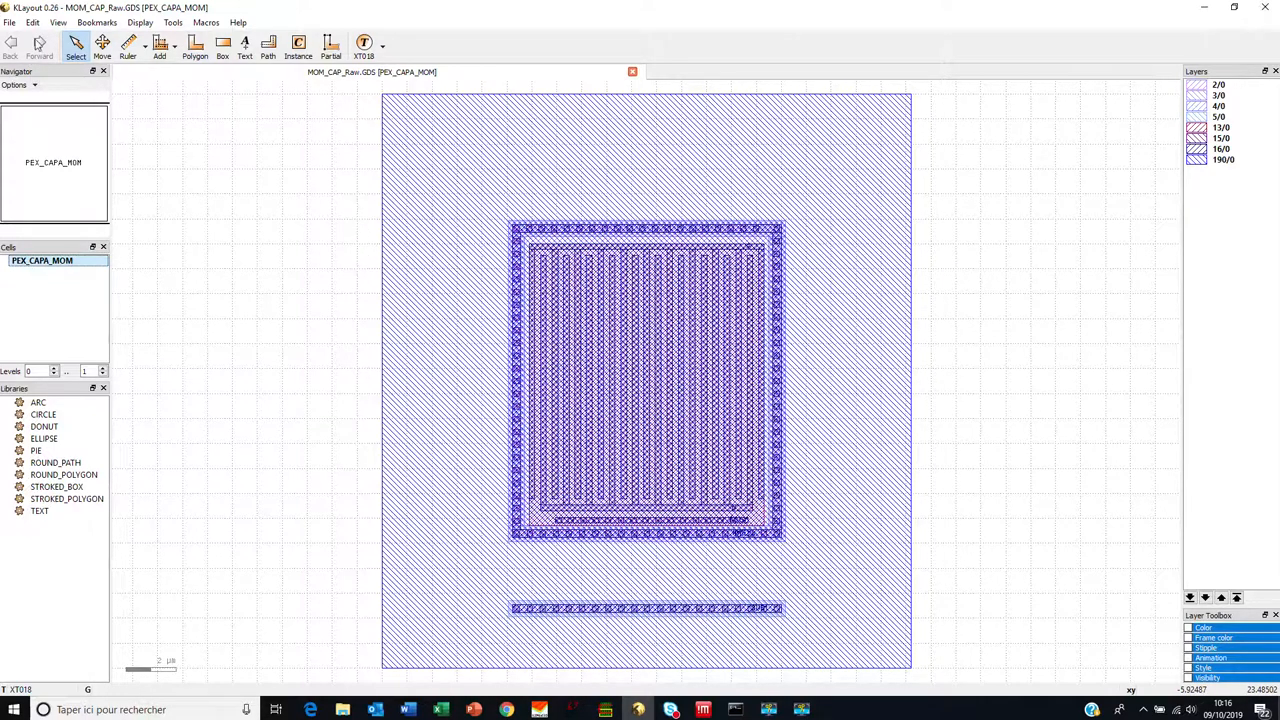
pyautogui.click(32, 22)
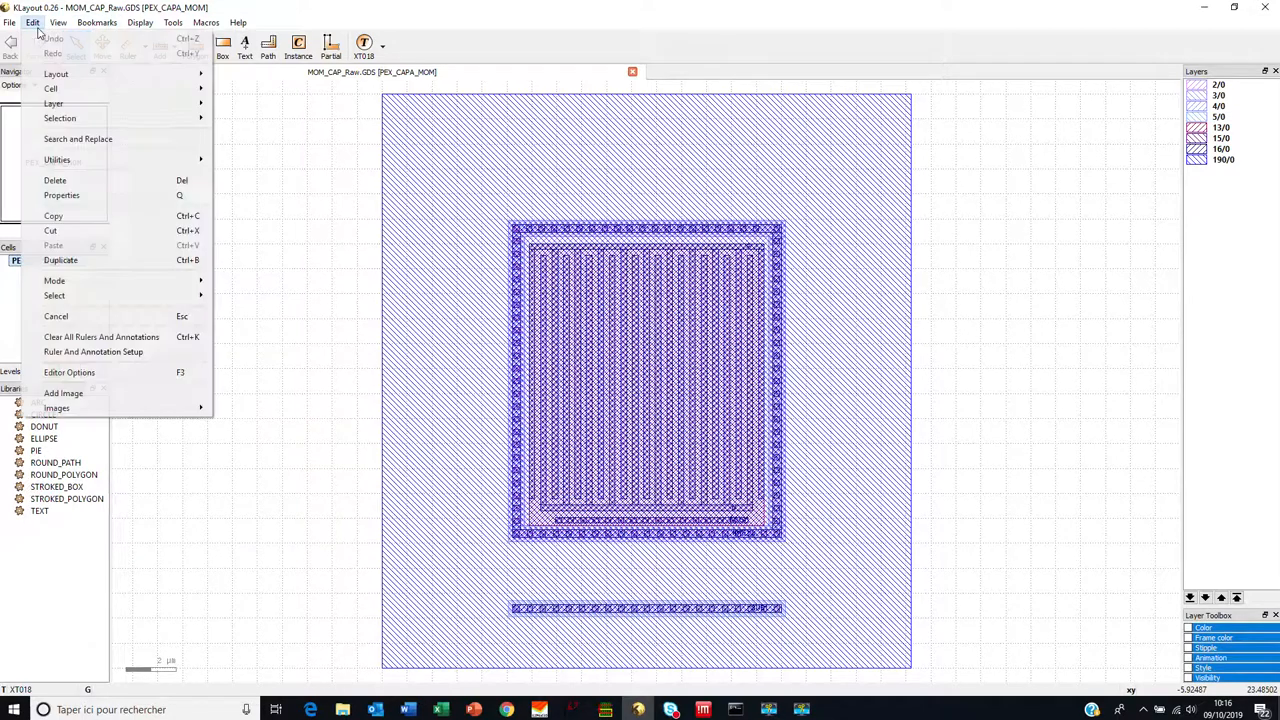
pyautogui.moveTo(60, 88)
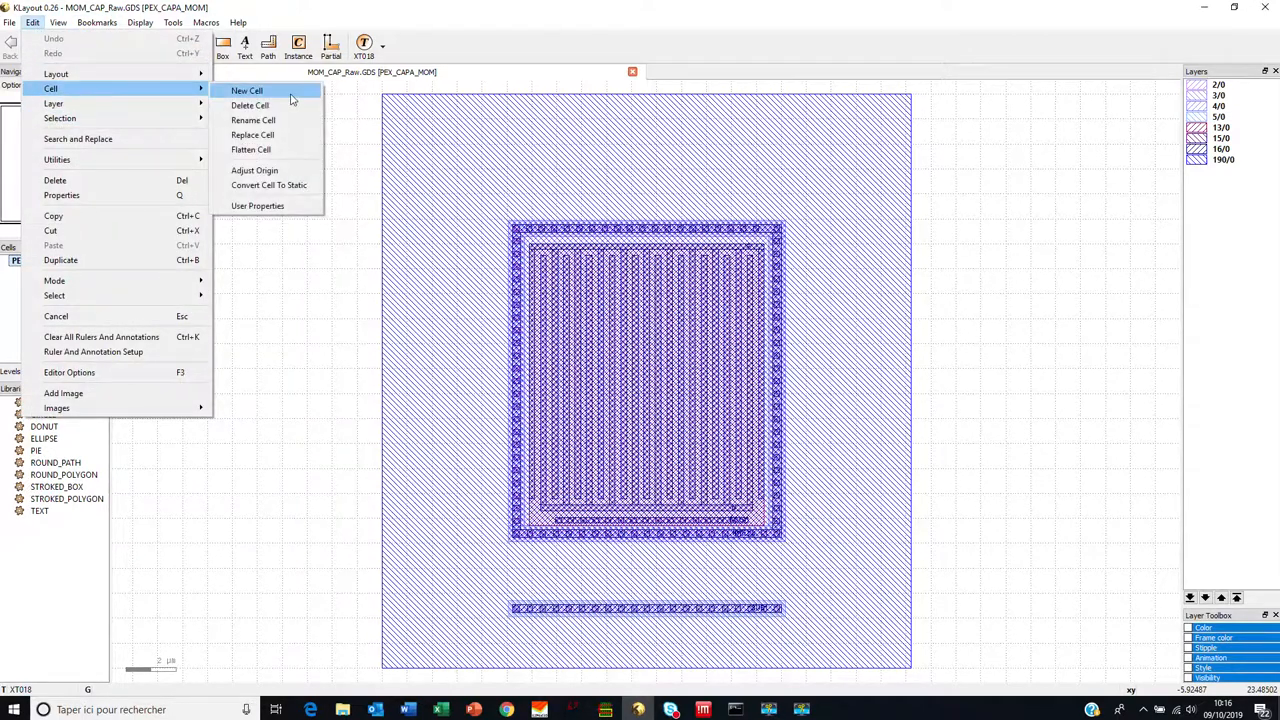
pyautogui.click(262, 155)
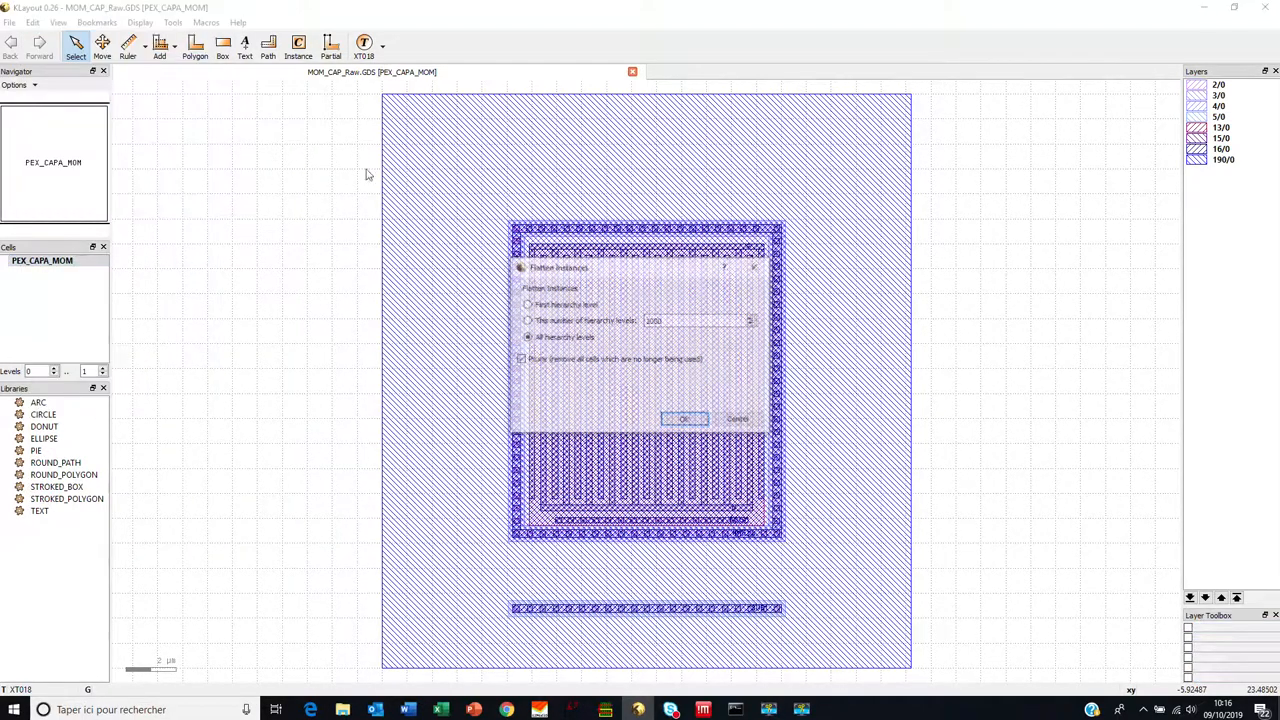
pyautogui.click(682, 421)
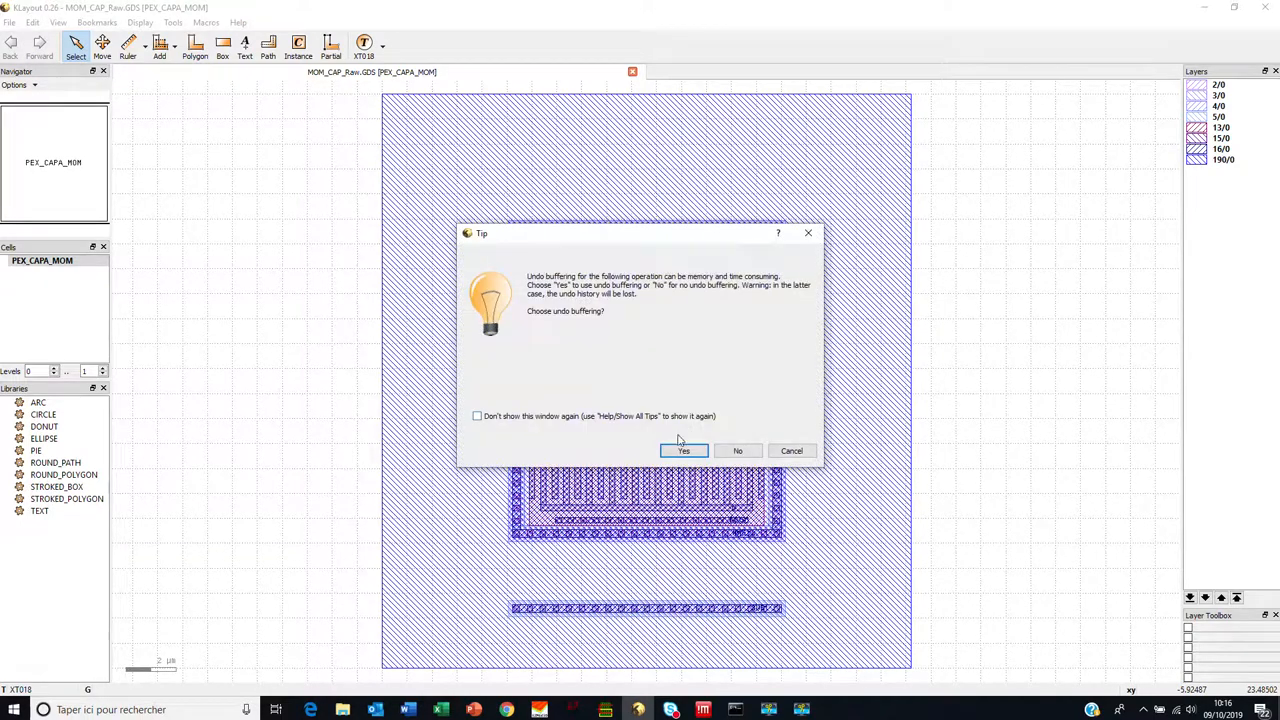
pyautogui.click(735, 452)
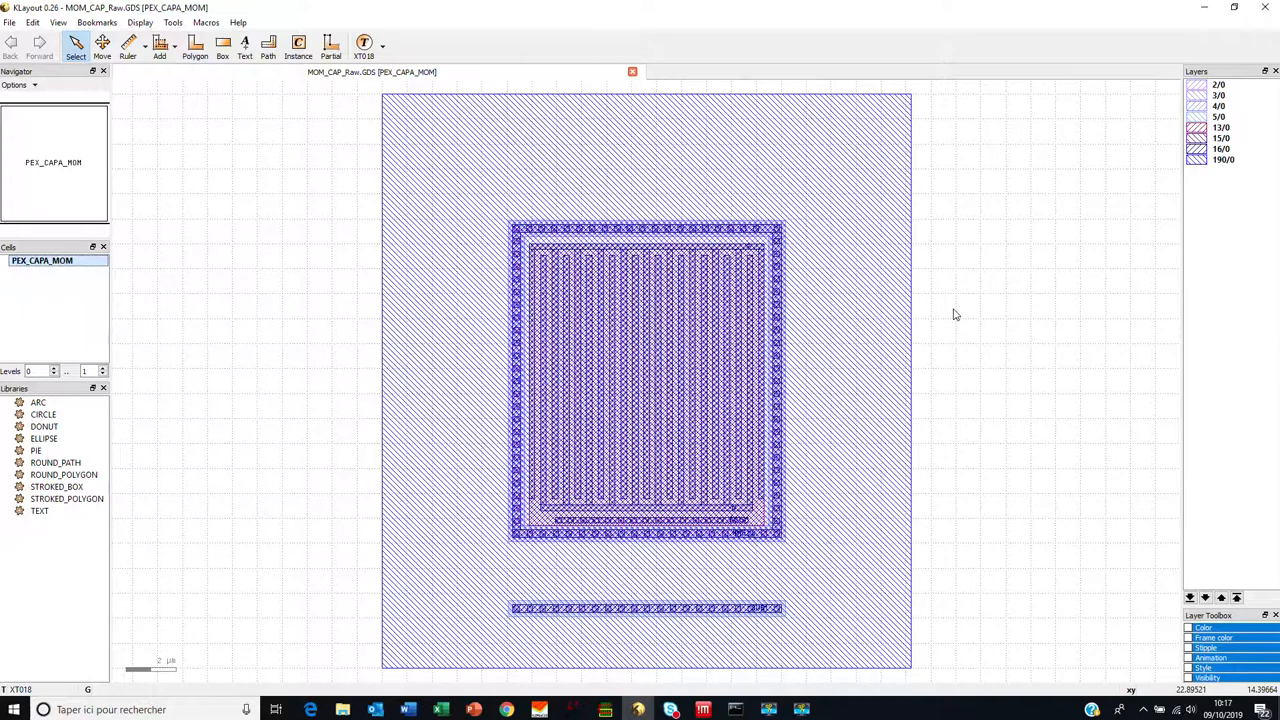
# Step: Hide layers 3/0, 4/0, 5/0, 13/0, 15/0, 16/0 and 190/0, and check the remaining box on layer 2/0
pyautogui.click(1202, 94)
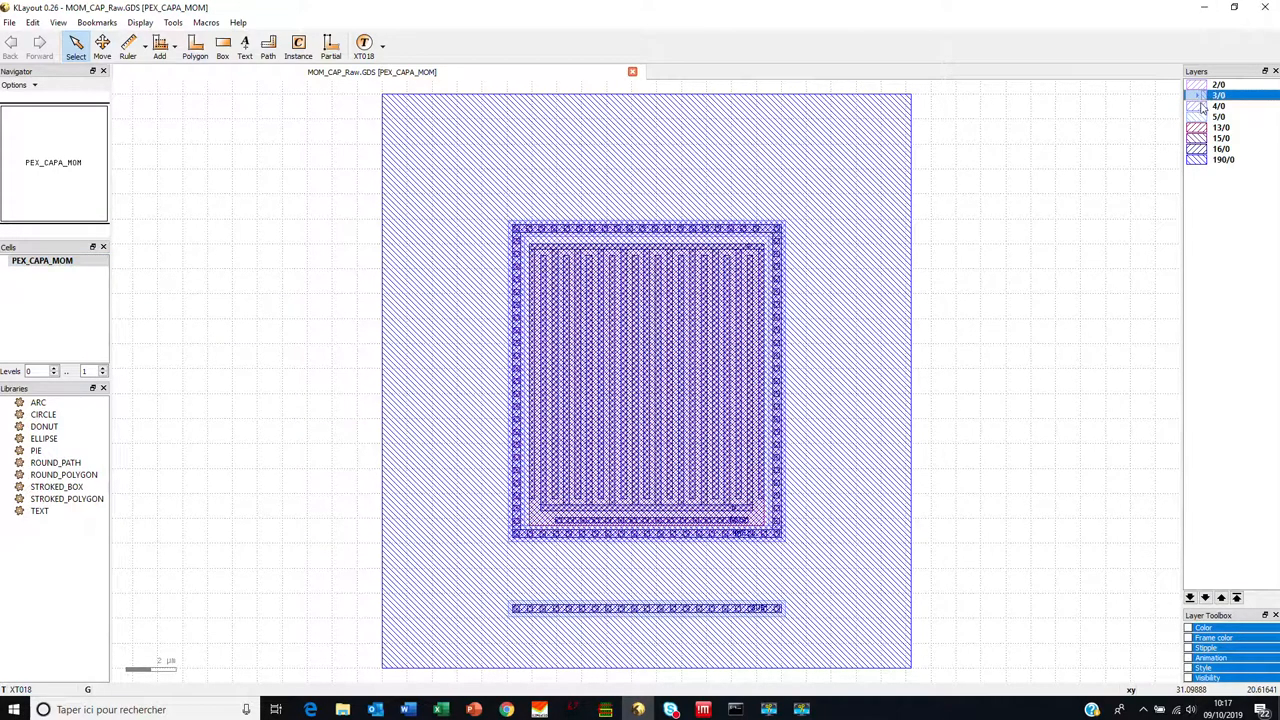
pyautogui.click(1200, 105)
pyautogui.click(1200, 117)
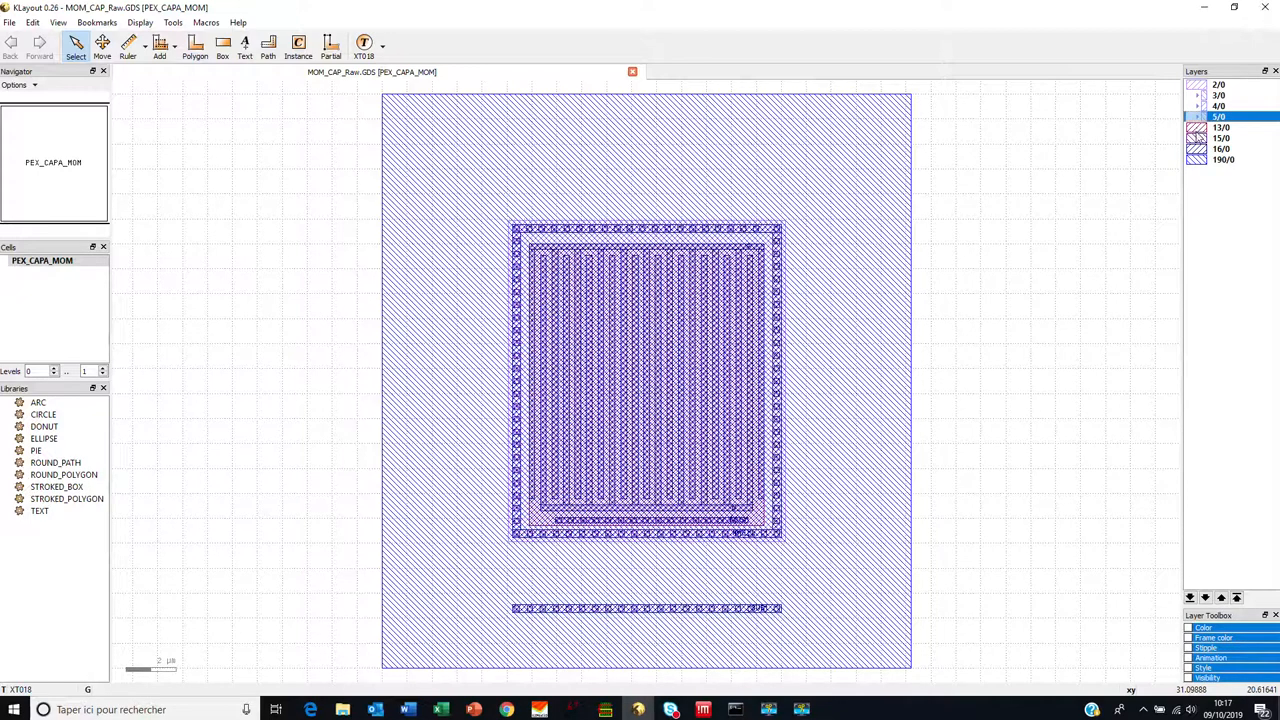
pyautogui.doubleClick(1200, 128)
pyautogui.doubleClick(1200, 138)
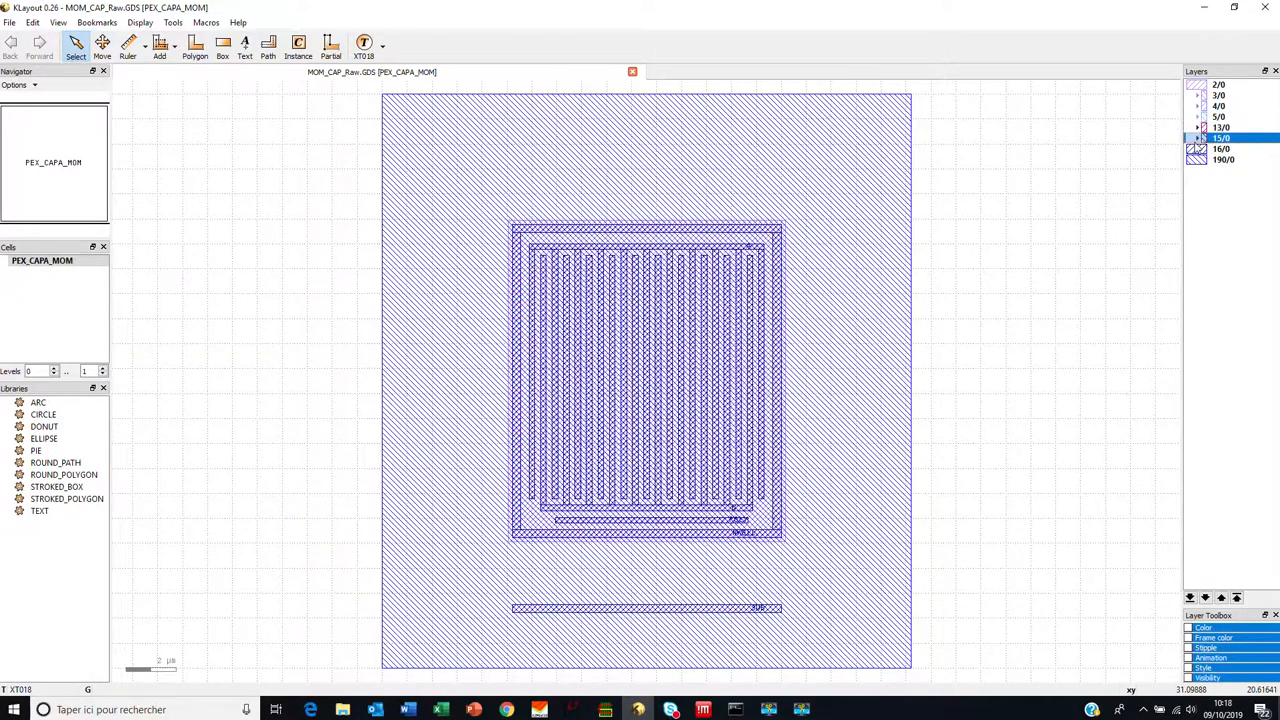
pyautogui.doubleClick(1199, 149)
pyautogui.doubleClick(1199, 160)
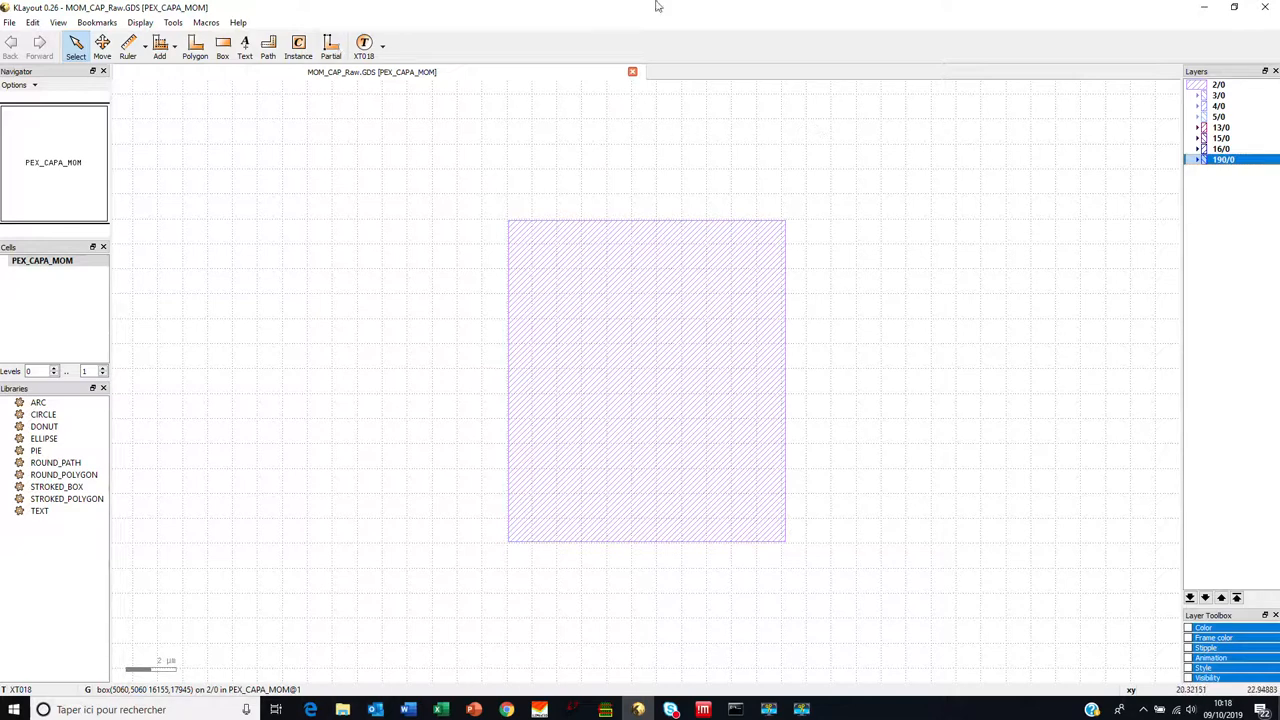
pyautogui.click(656, 389)
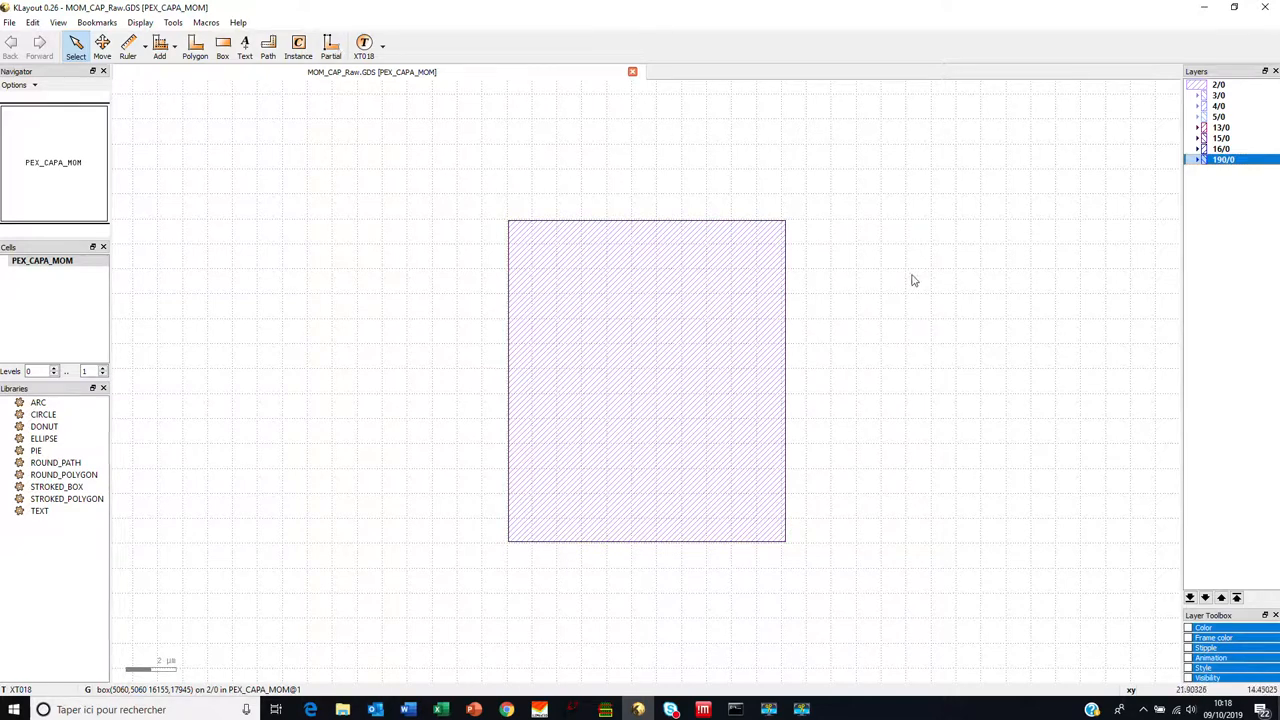
pyautogui.click(878, 256)
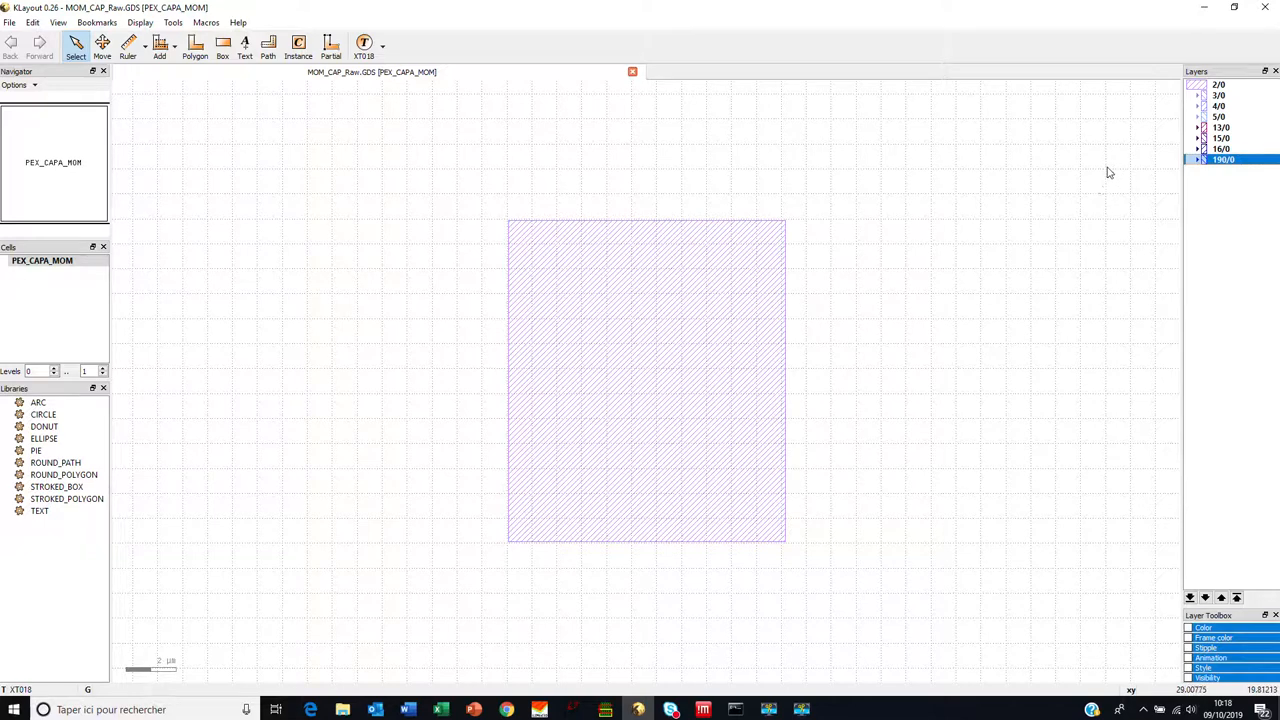
# Step: Create a new layer with number 600 and datatype 0 in the layout
pyautogui.click(36, 23)
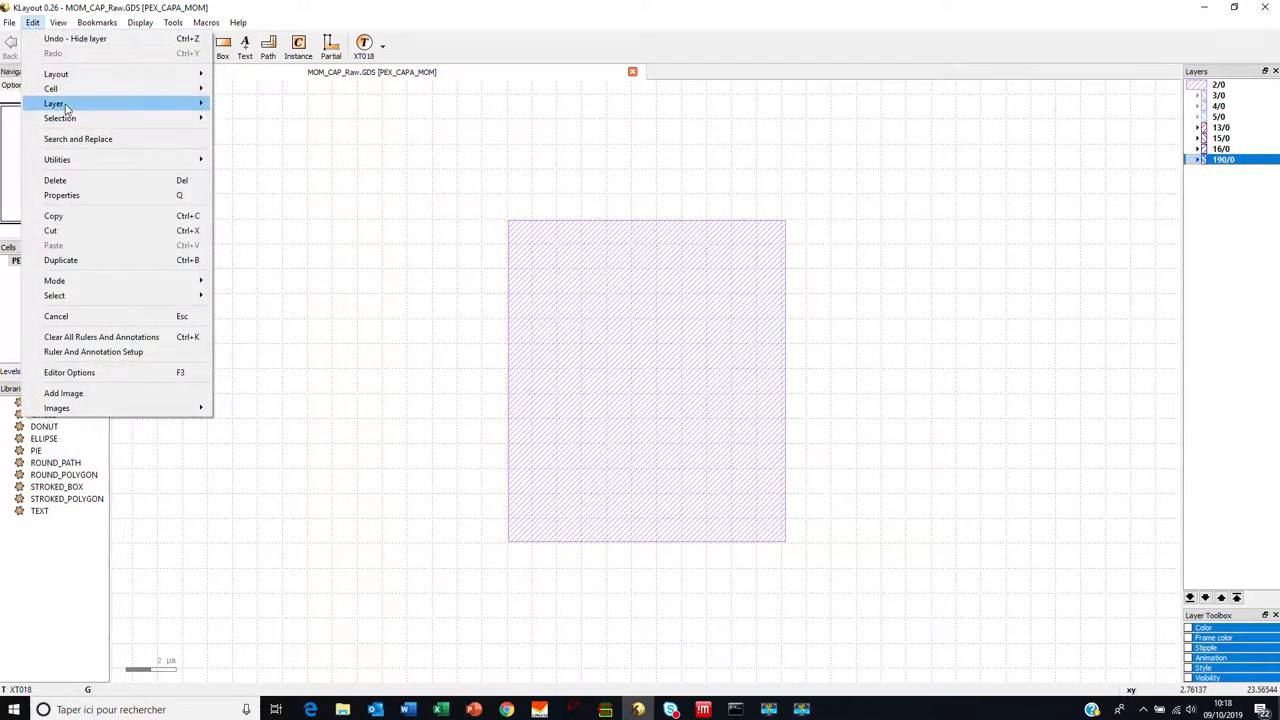
pyautogui.moveTo(70, 104)
pyautogui.click(310, 111)
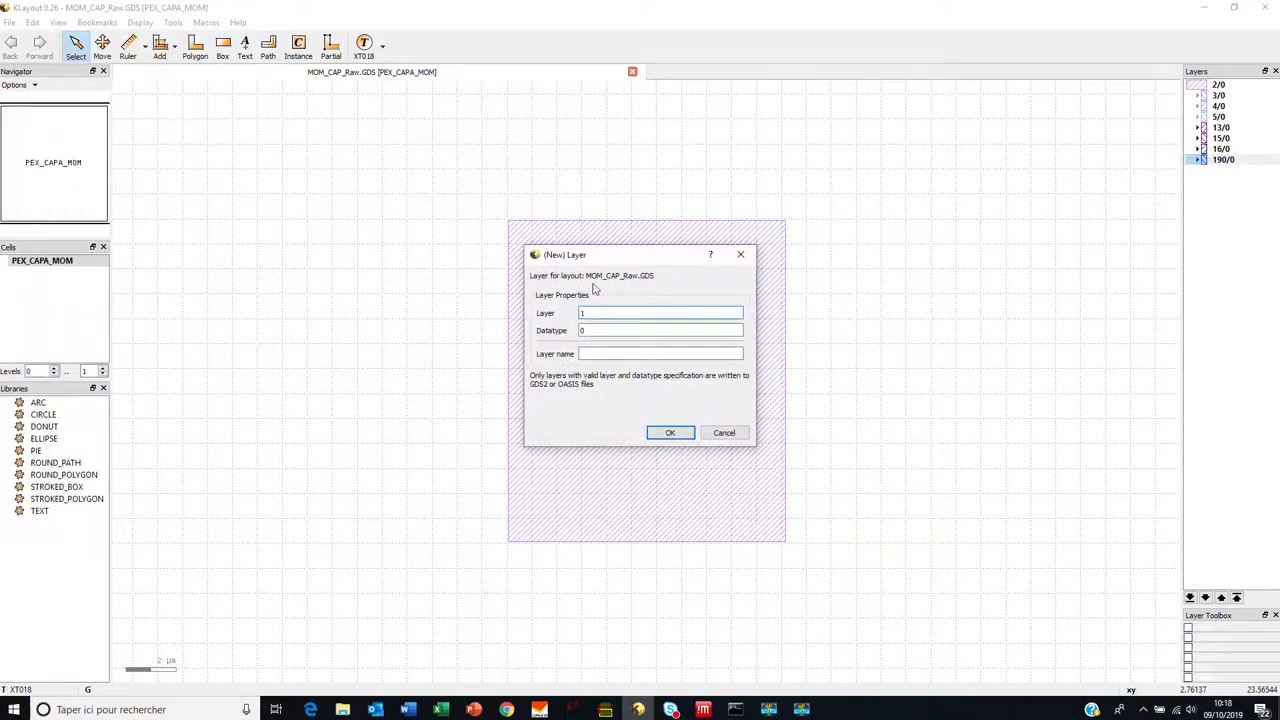
pyautogui.click(581, 313)
pyautogui.click(670, 433)
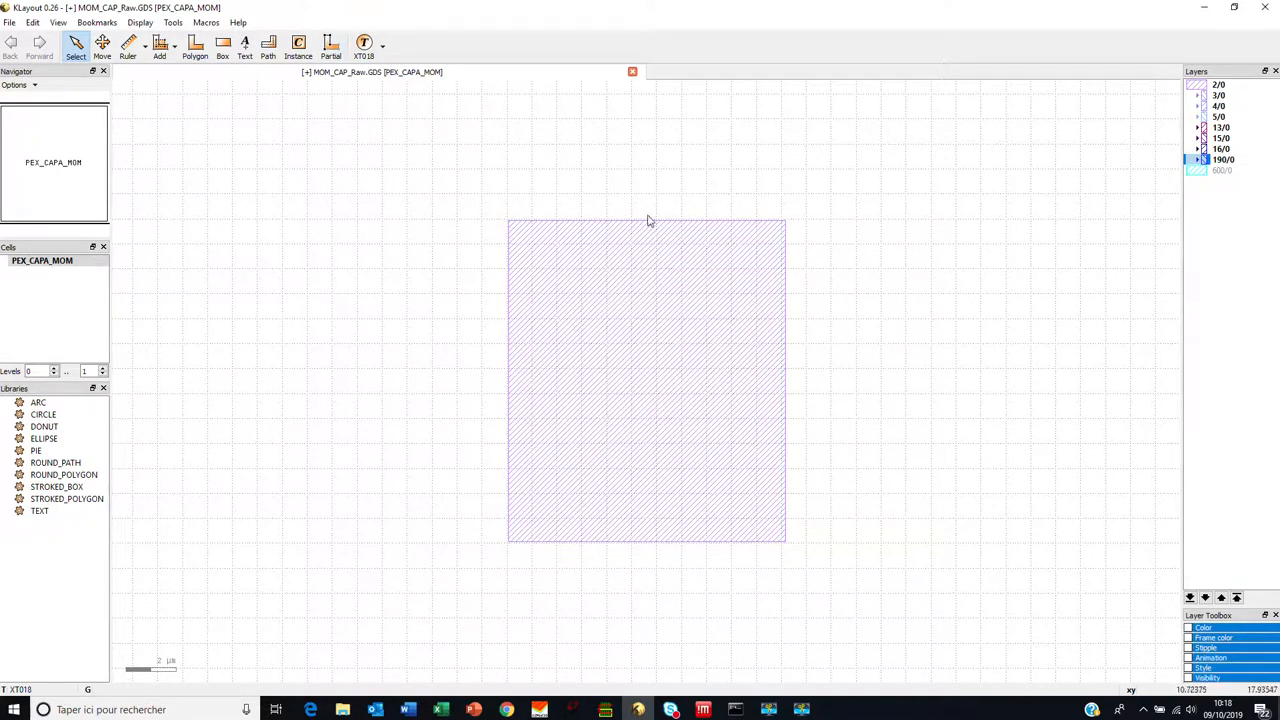
pyautogui.click(648, 251)
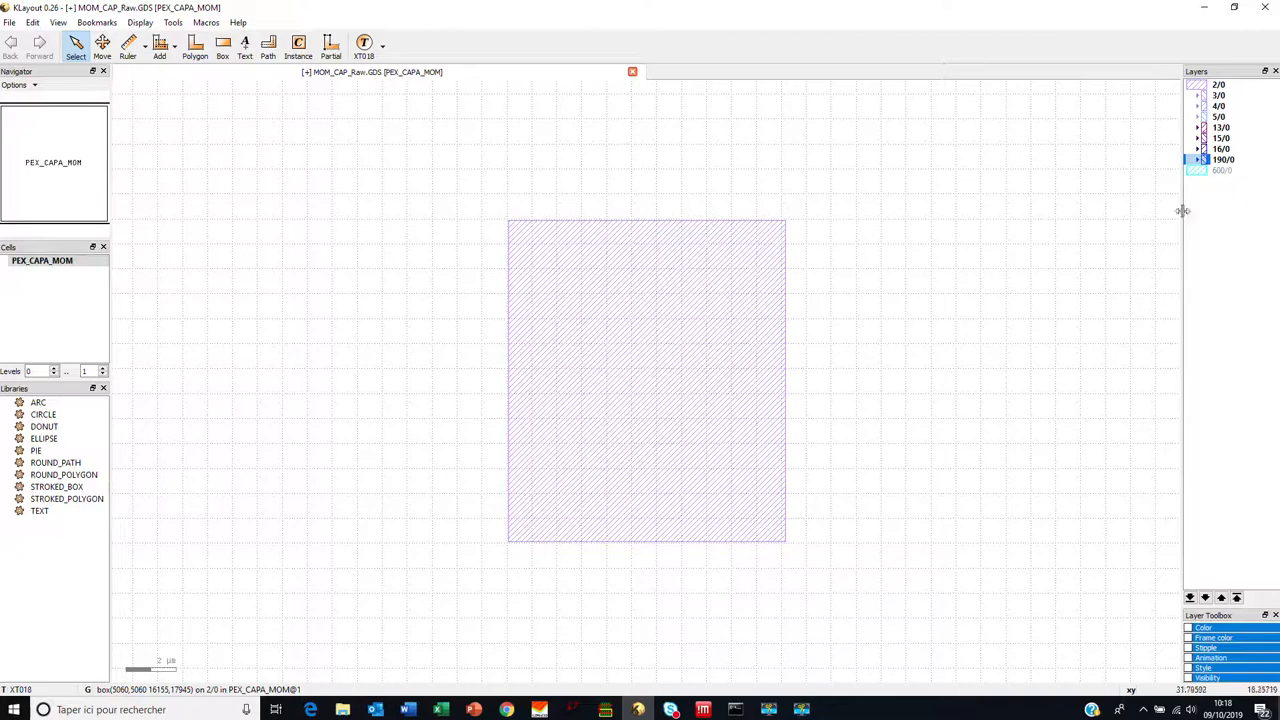
# Step: Show layer 190/0 and set up a layer Boolean operation with source A as 190/0 and source B as 2/0
pyautogui.doubleClick(1210, 161)
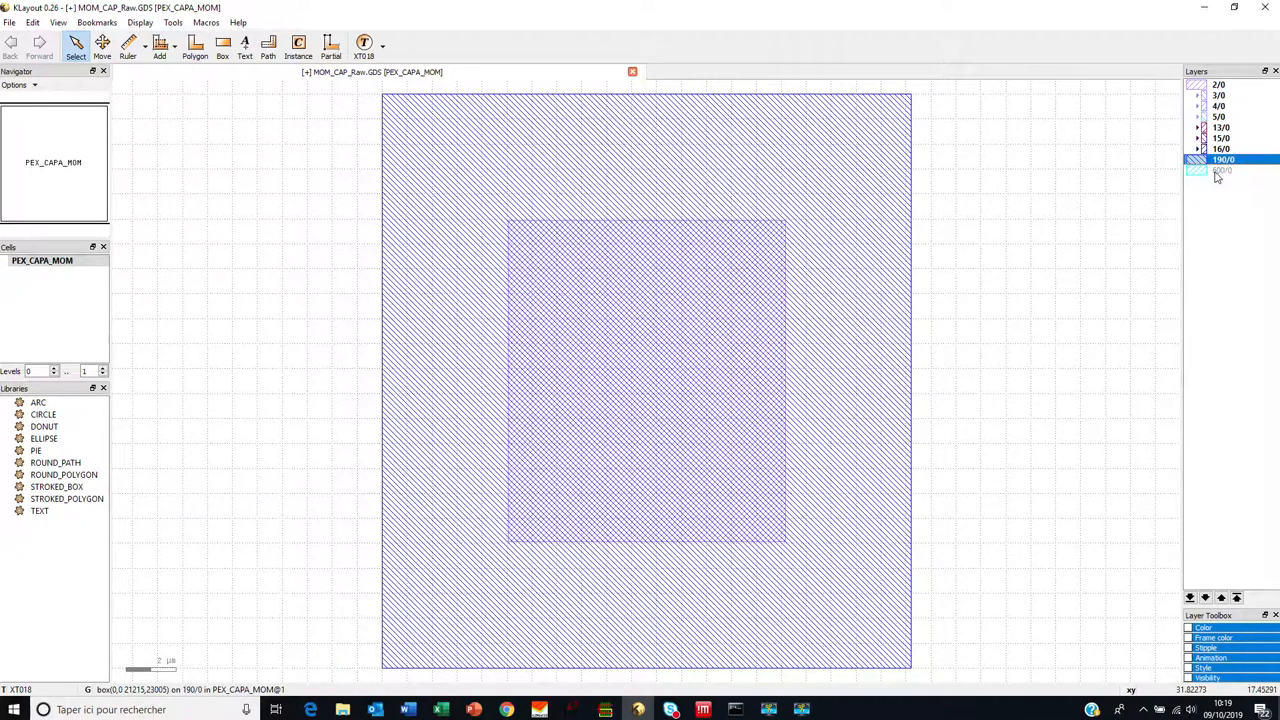
pyautogui.click(35, 24)
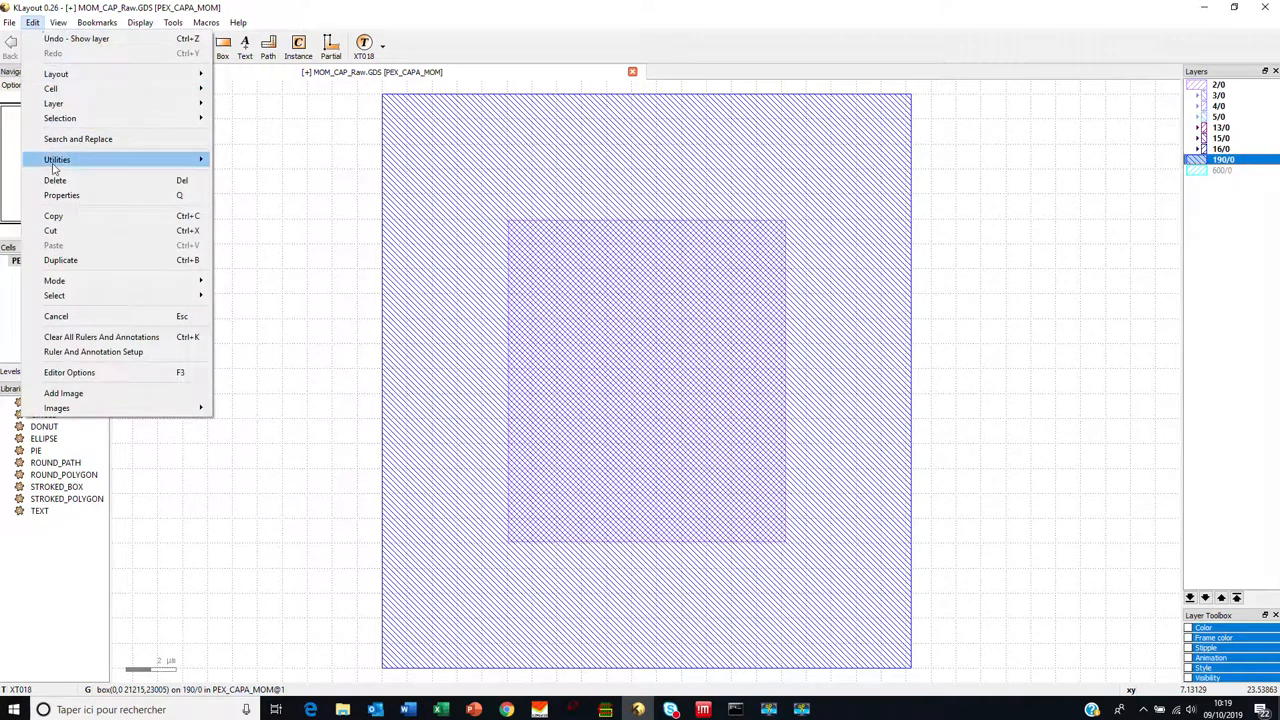
pyautogui.moveTo(57, 108)
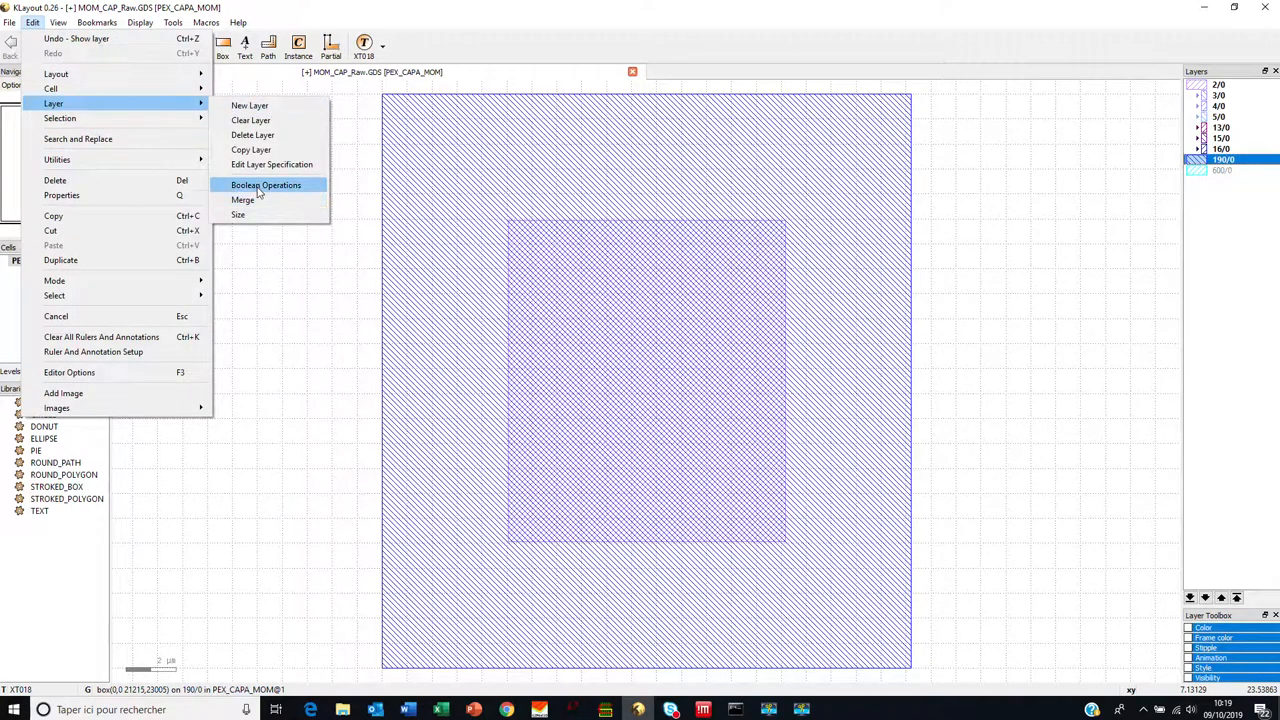
pyautogui.click(255, 186)
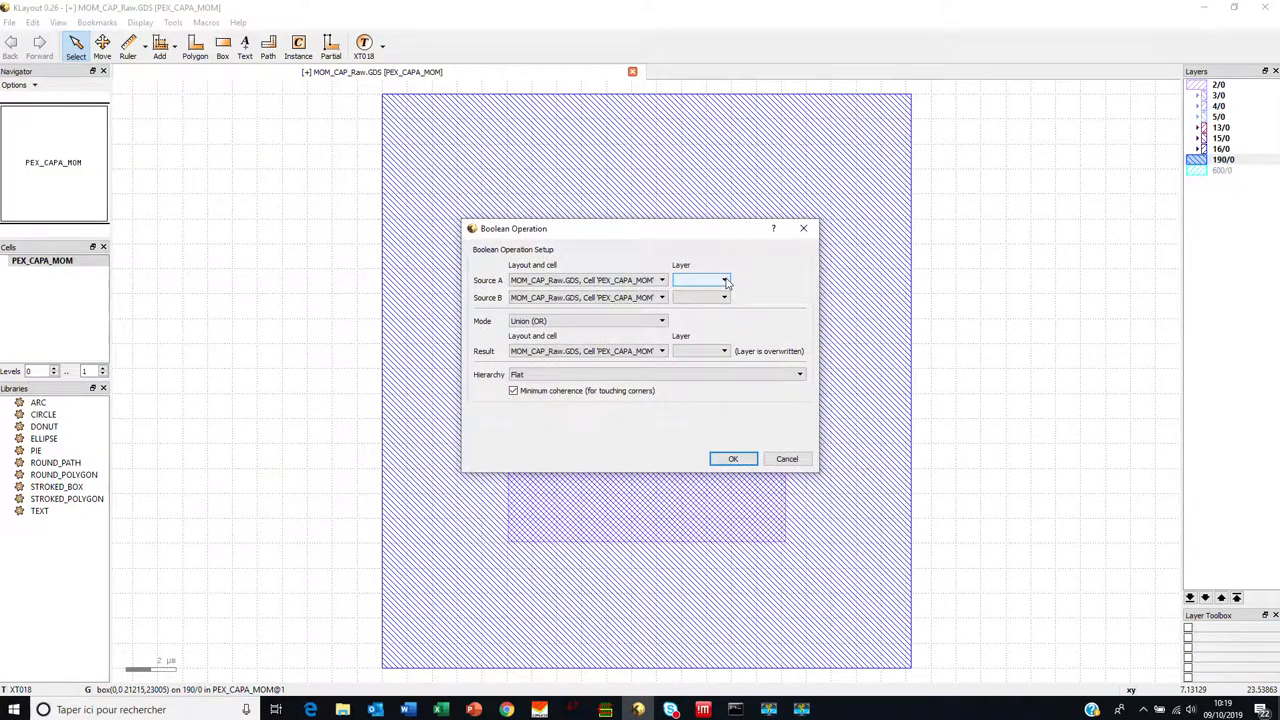
pyautogui.click(716, 280)
pyautogui.click(701, 352)
pyautogui.click(725, 299)
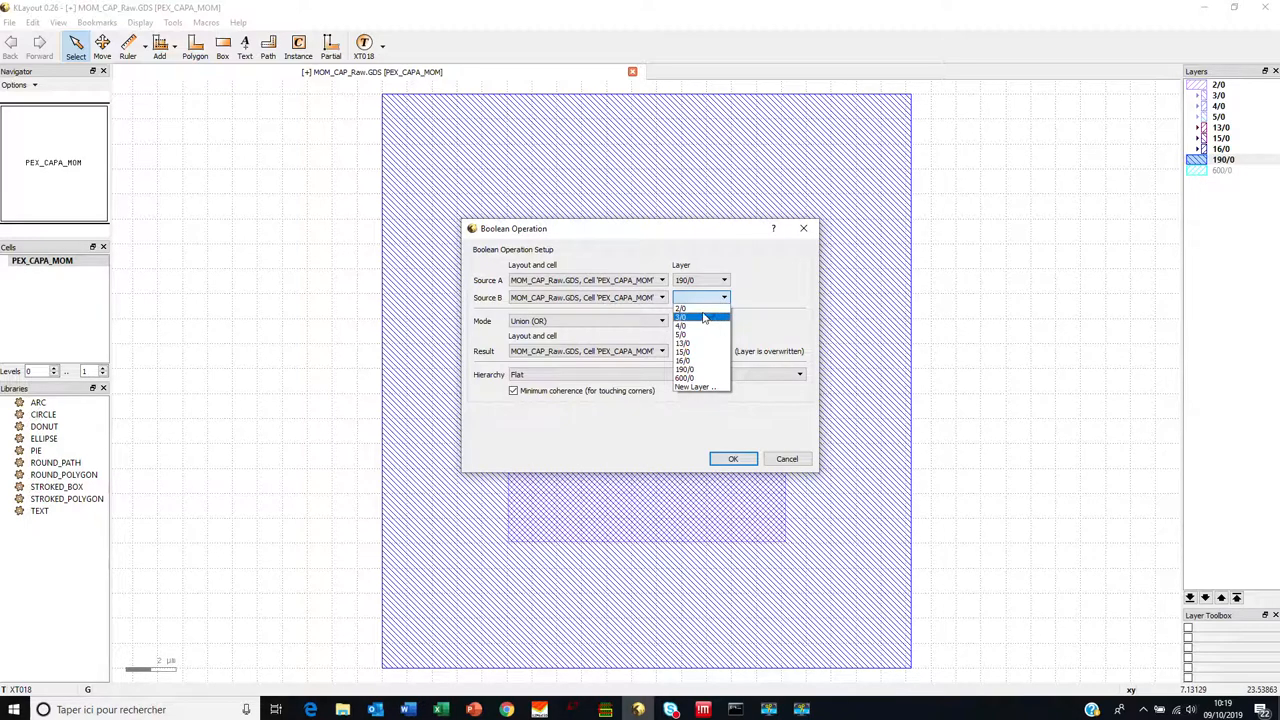
pyautogui.click(700, 309)
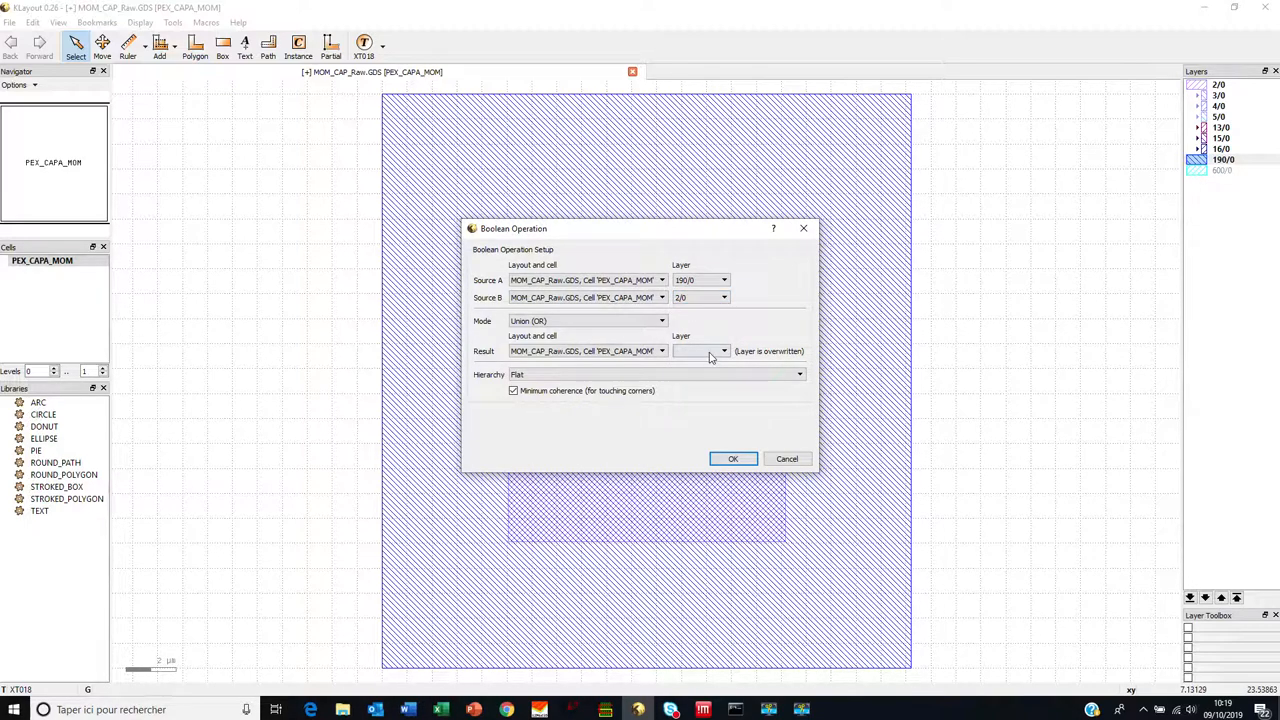
# Step: Run the Boolean operation as Difference (A NOT B) with result layer 600/0, declining undo buffering
pyautogui.click(663, 321)
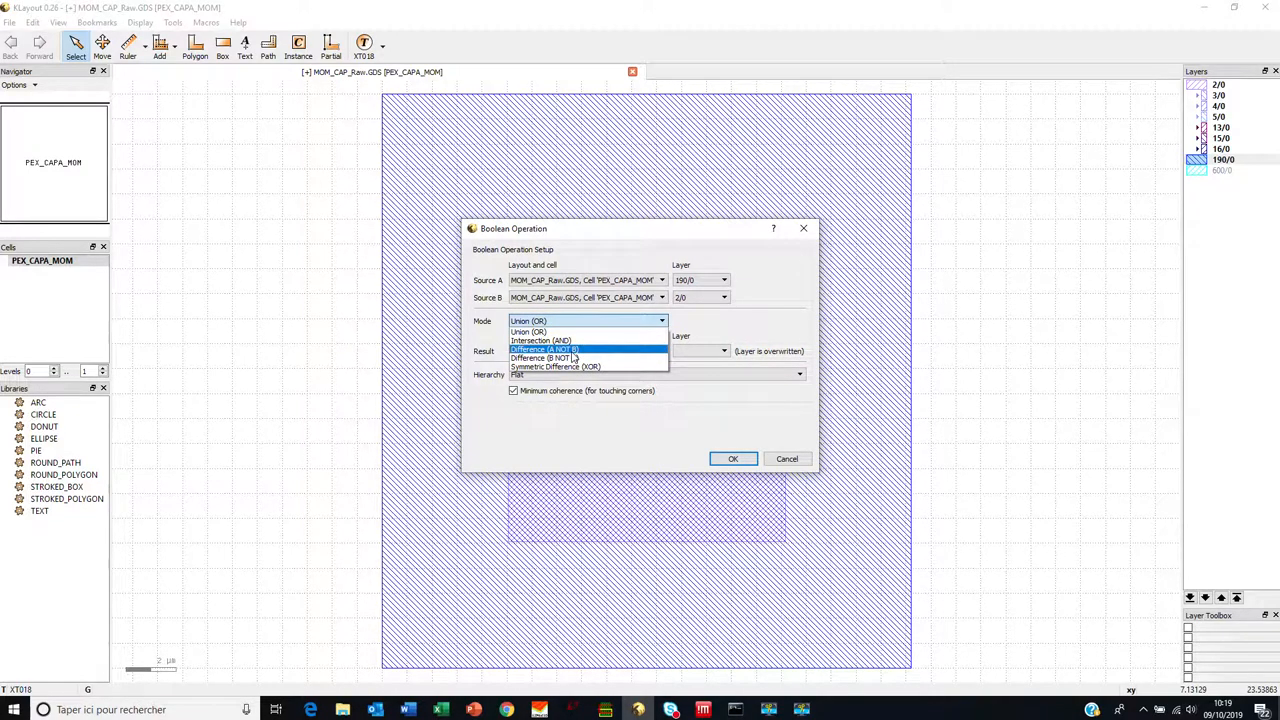
pyautogui.click(572, 350)
pyautogui.click(721, 355)
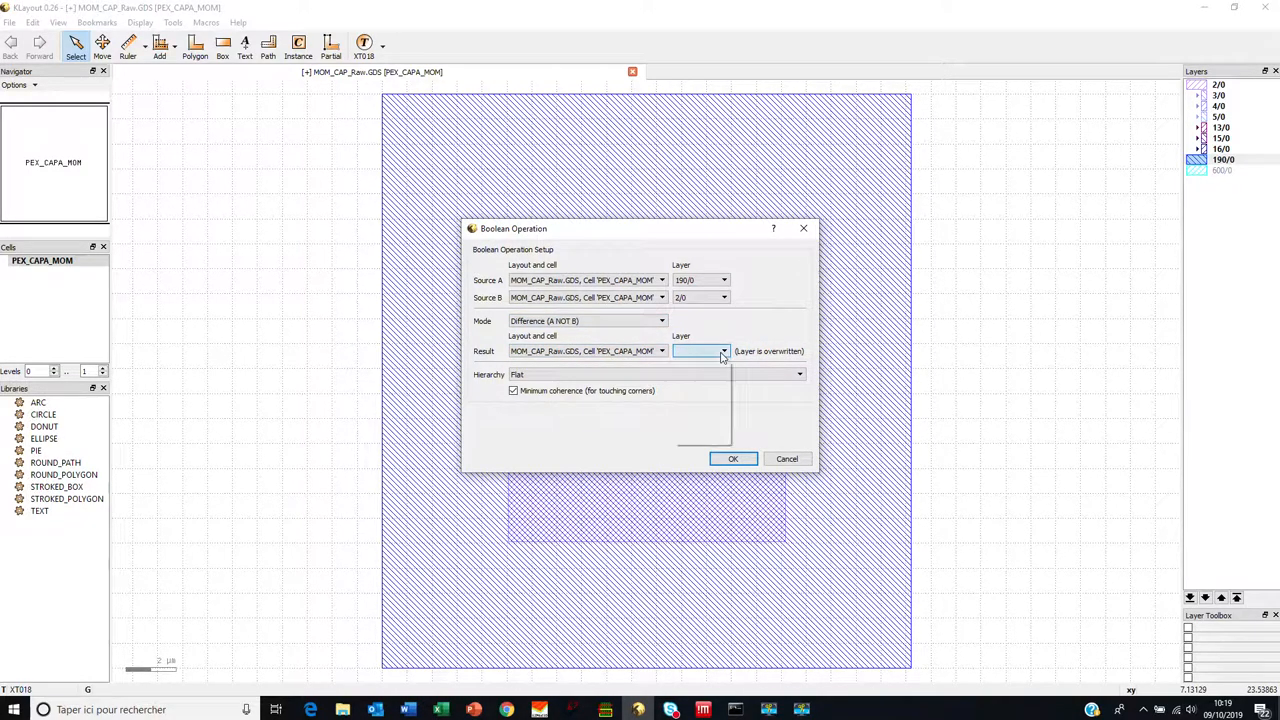
pyautogui.click(715, 438)
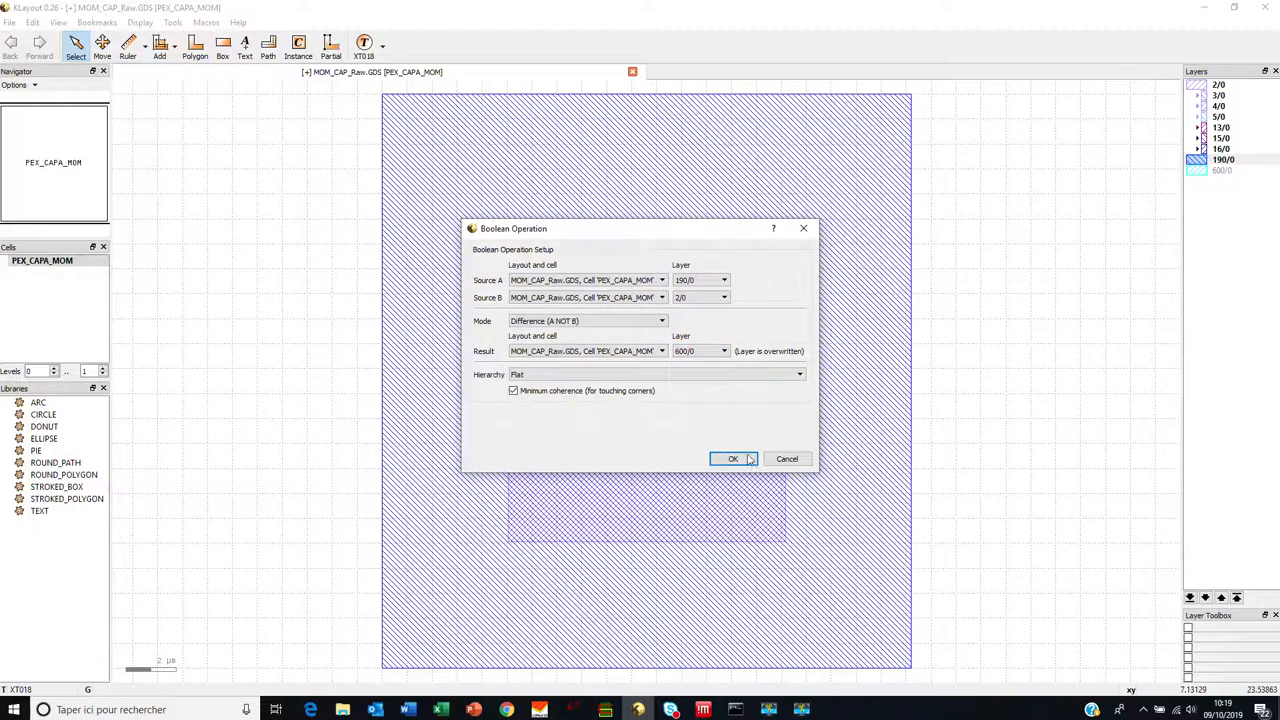
pyautogui.click(737, 458)
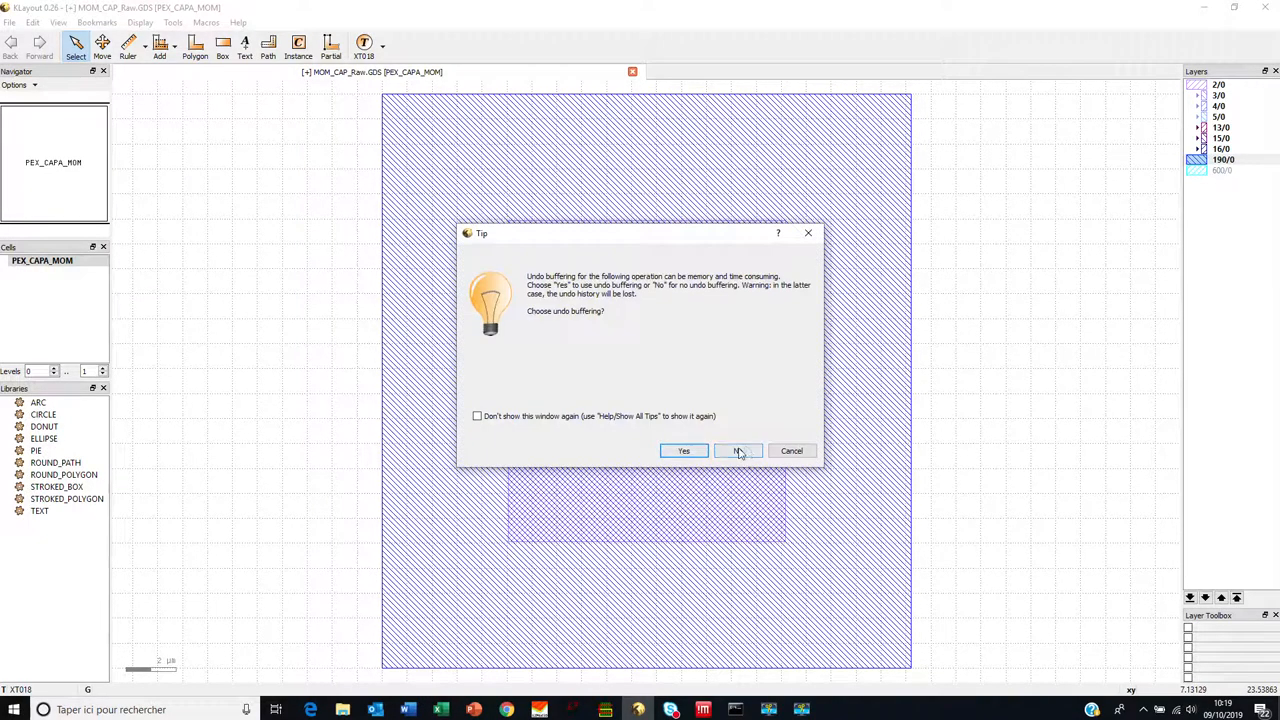
pyautogui.click(739, 455)
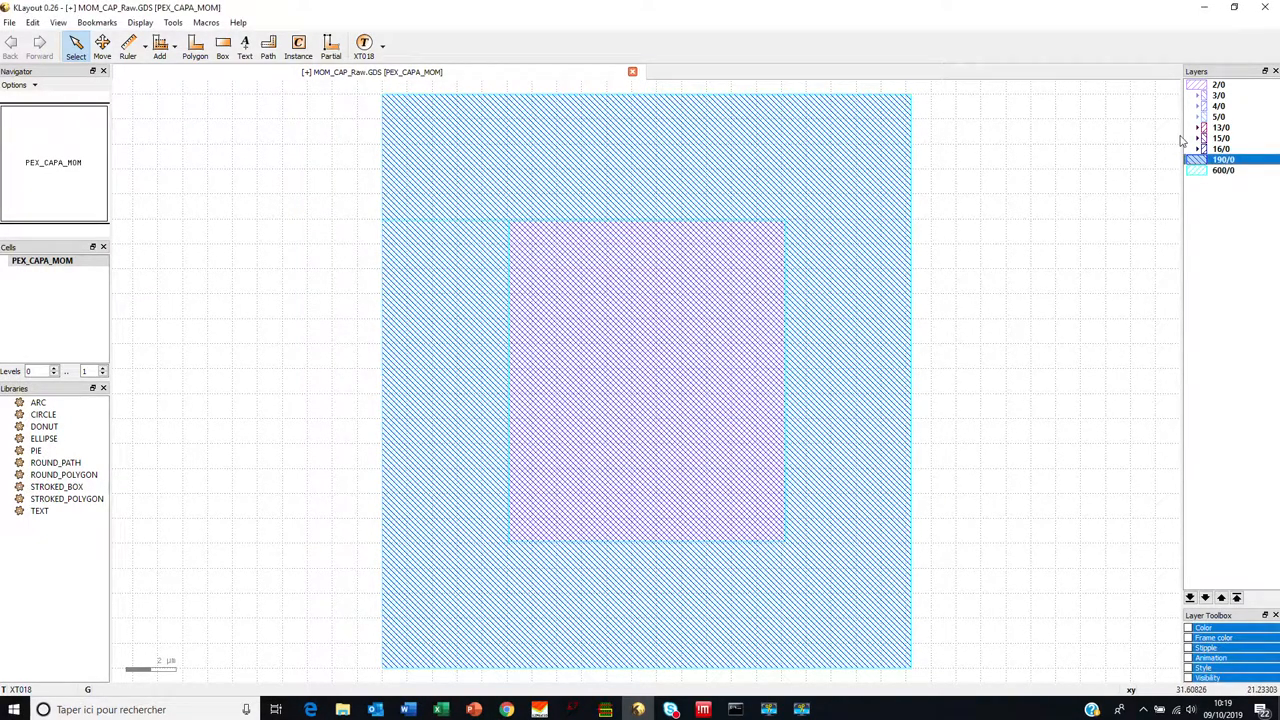
# Step: Hide layers 2/0, 190/0 and 600/0
pyautogui.doubleClick(1203, 87)
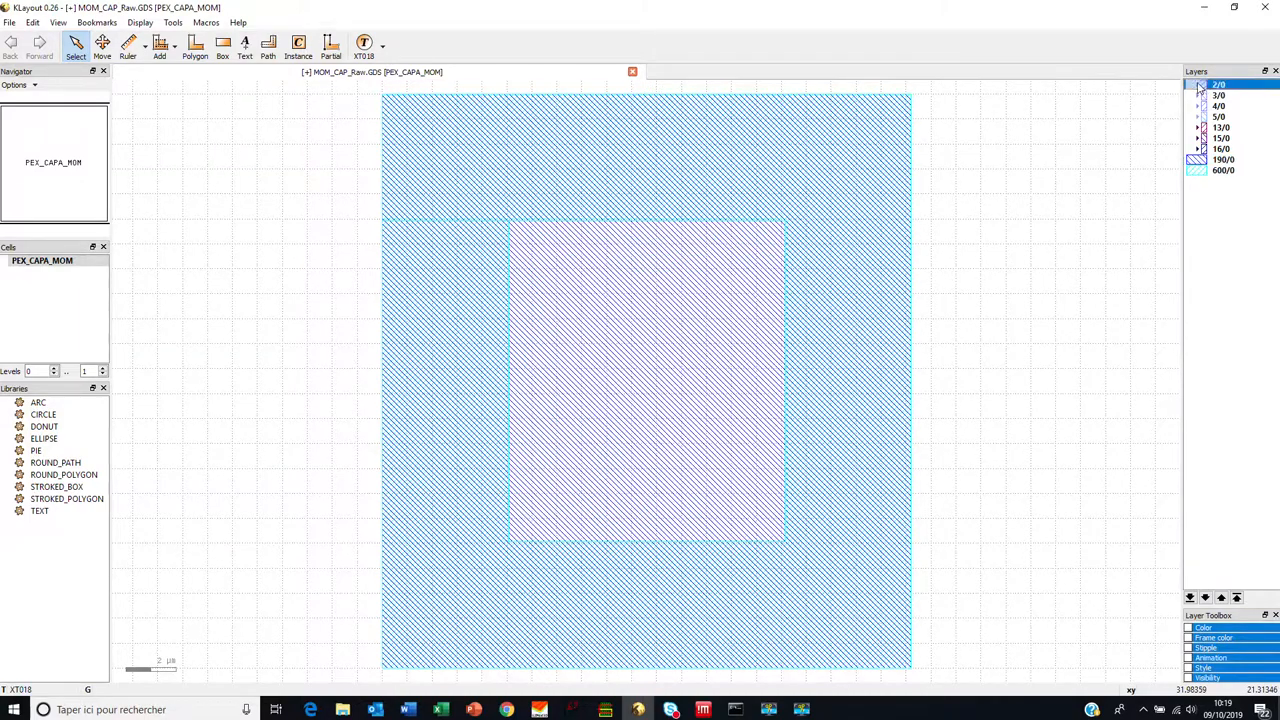
pyautogui.doubleClick(1205, 160)
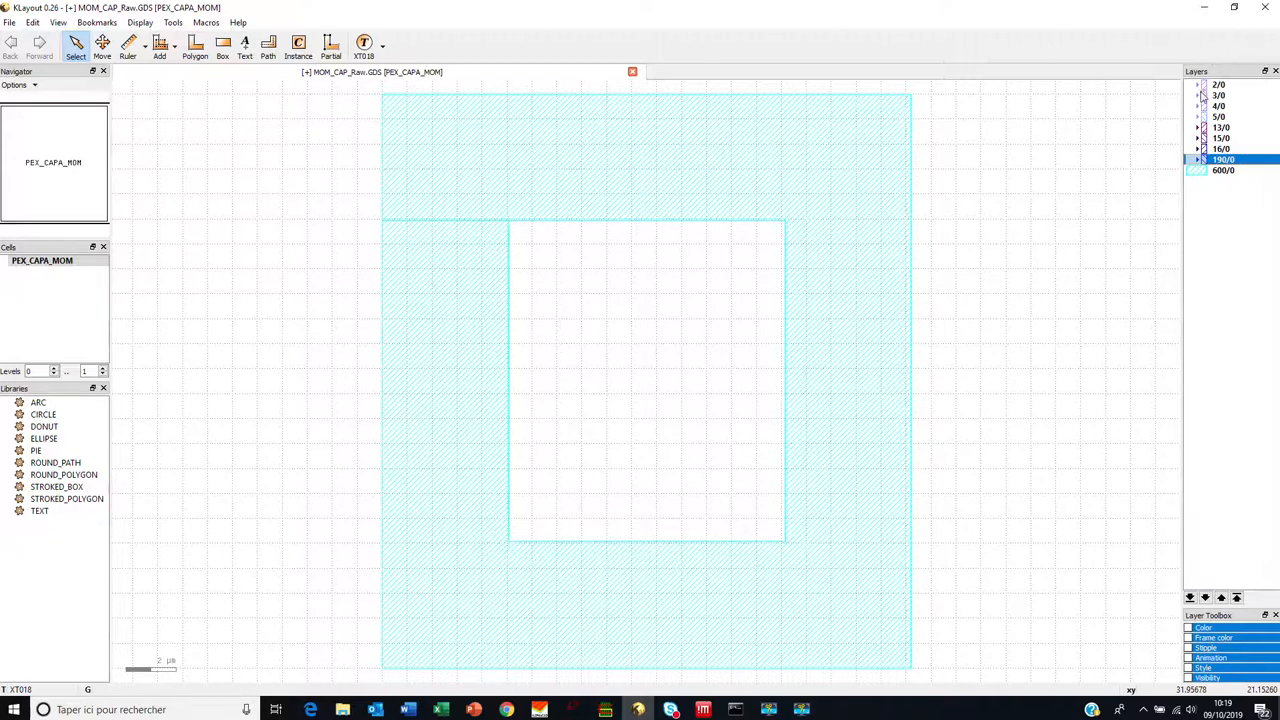
pyautogui.doubleClick(1210, 170)
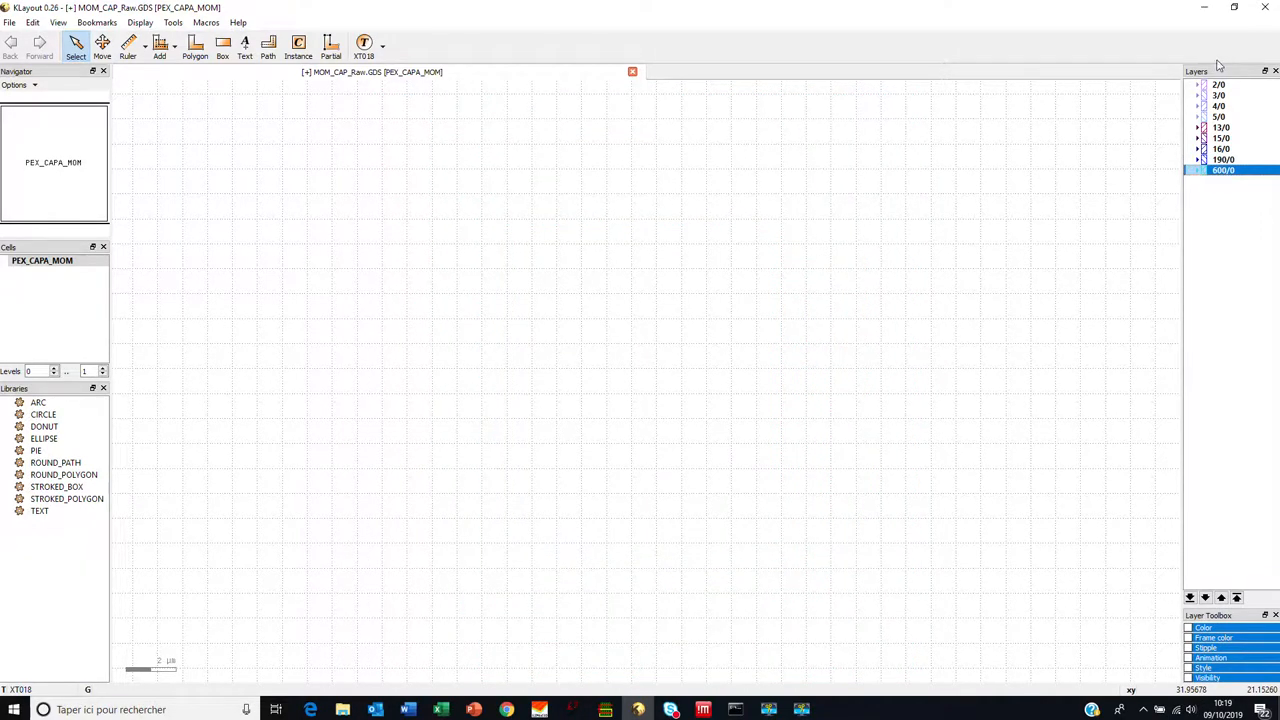
# Step: Show layer 3/0 and inspect the upper bar of its rectangular ring by selecting and deselecting it
pyautogui.doubleClick(1203, 96)
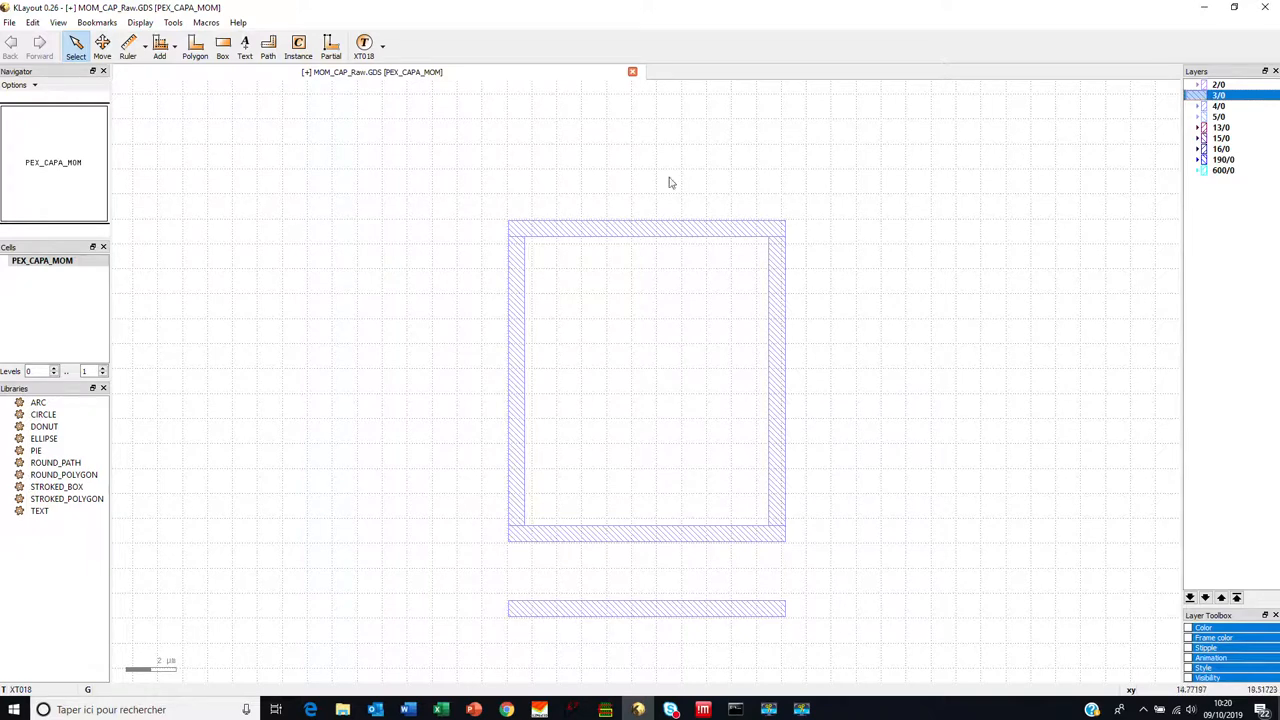
pyautogui.click(529, 224)
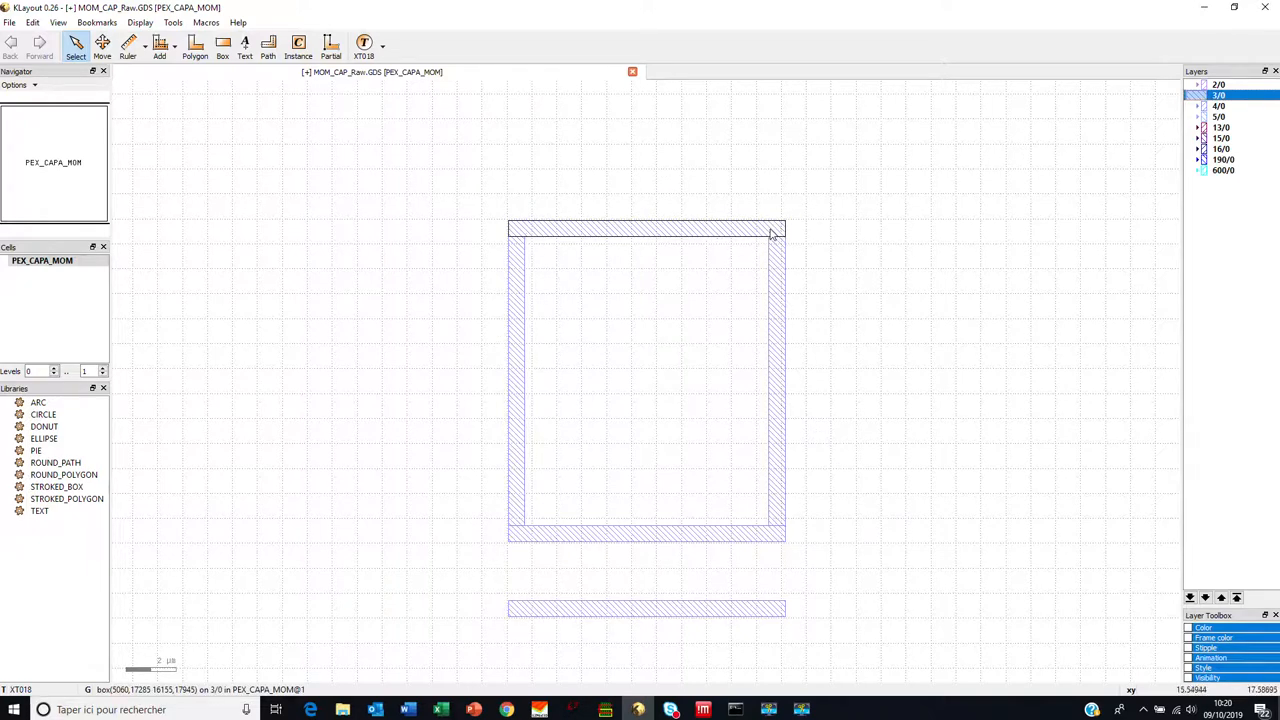
pyautogui.click(785, 190)
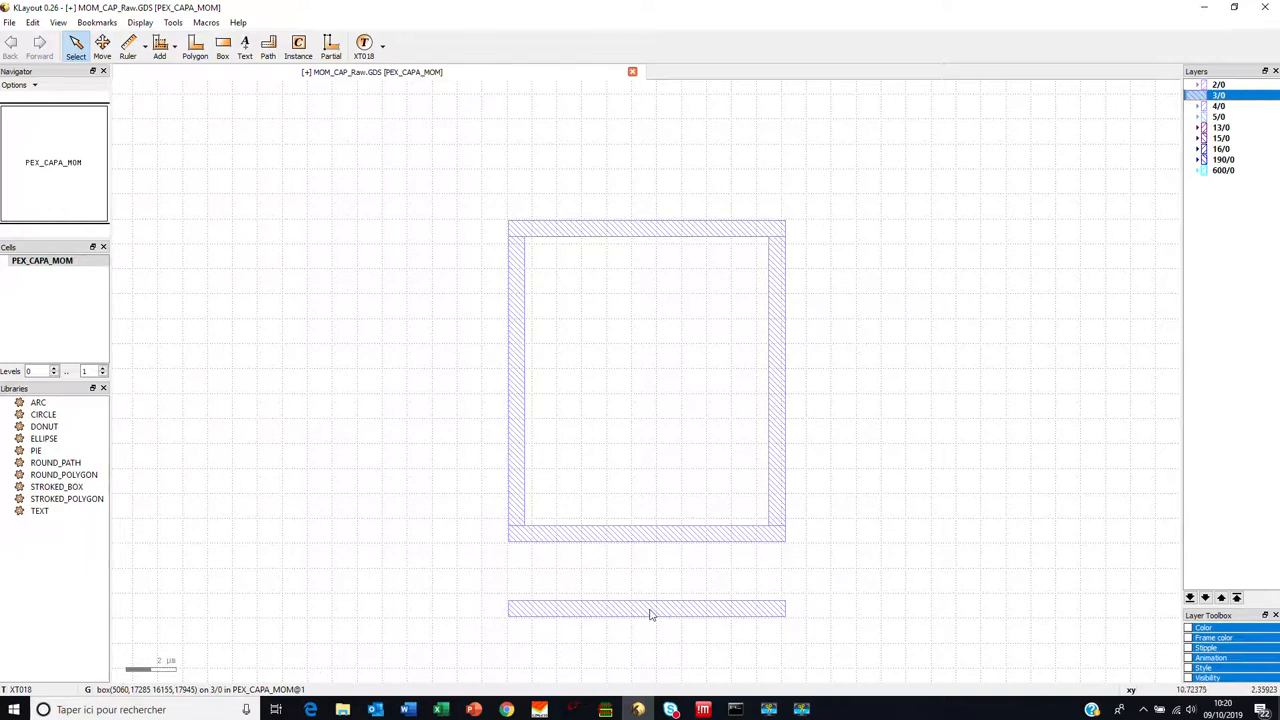
# Step: Inspect the lower bar of the layer 3/0 ring, and create a new layer 700 with datatype 0
pyautogui.click(742, 533)
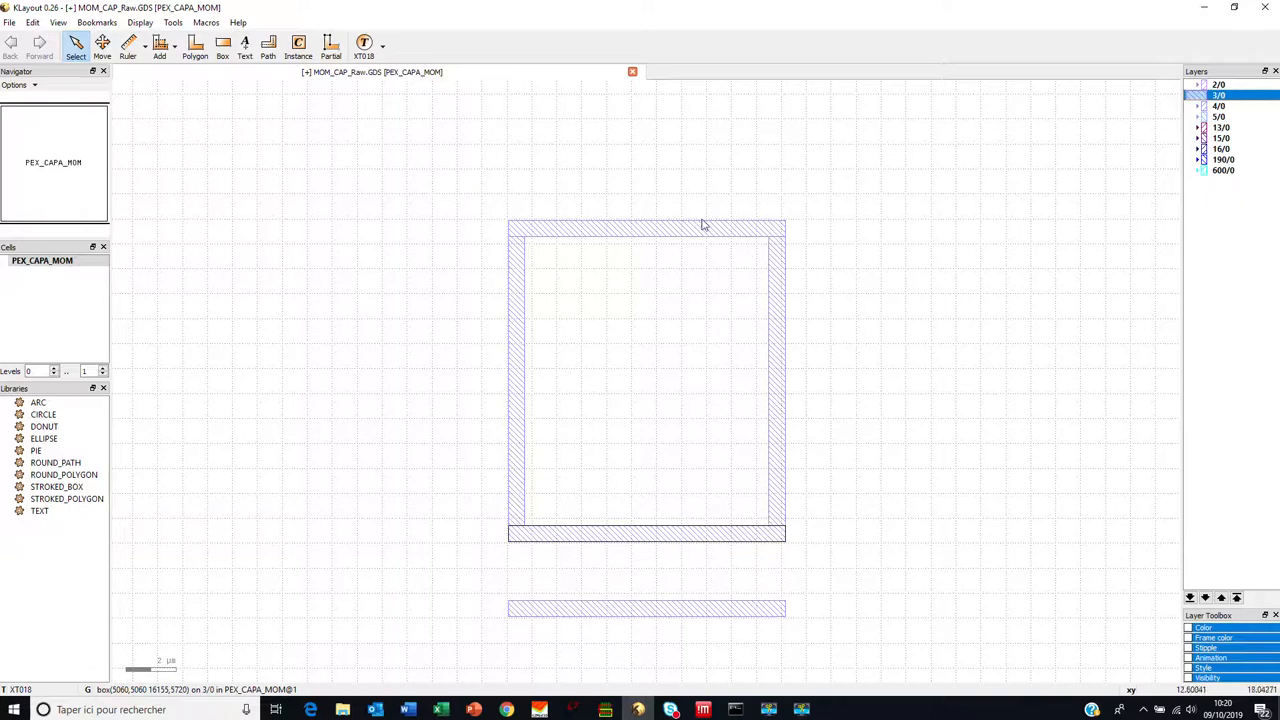
pyautogui.click(920, 283)
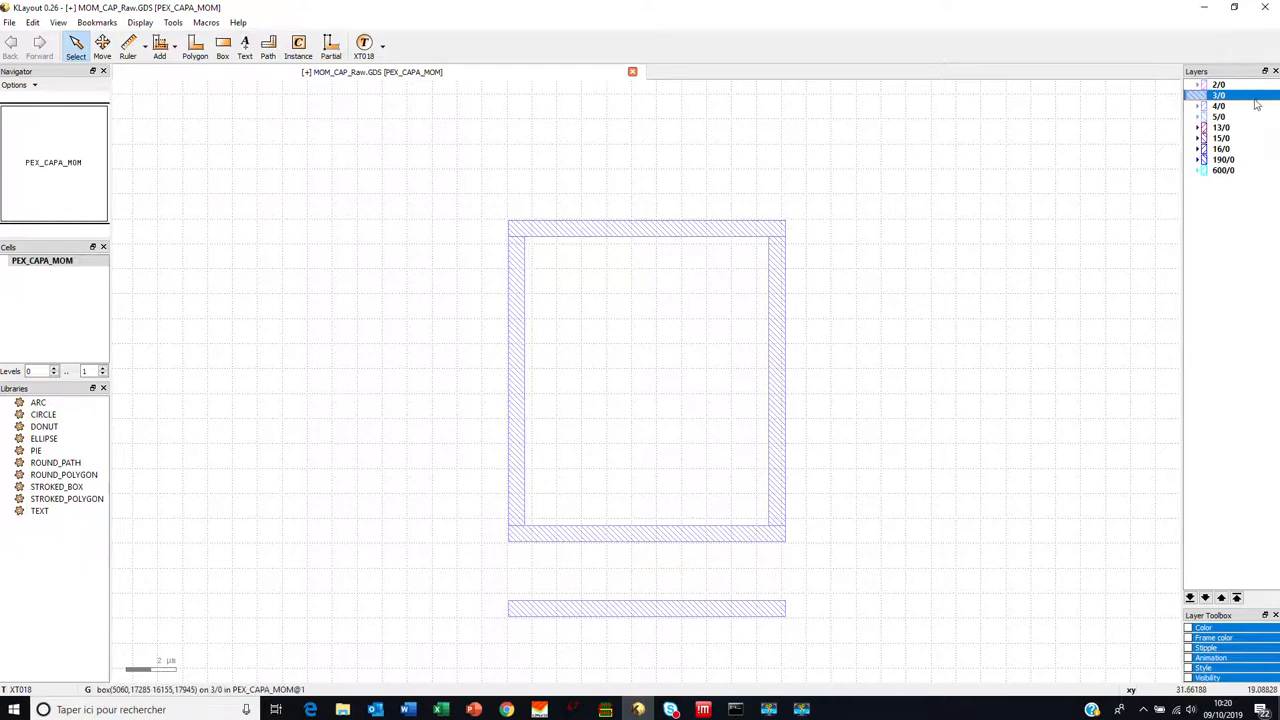
pyautogui.click(34, 23)
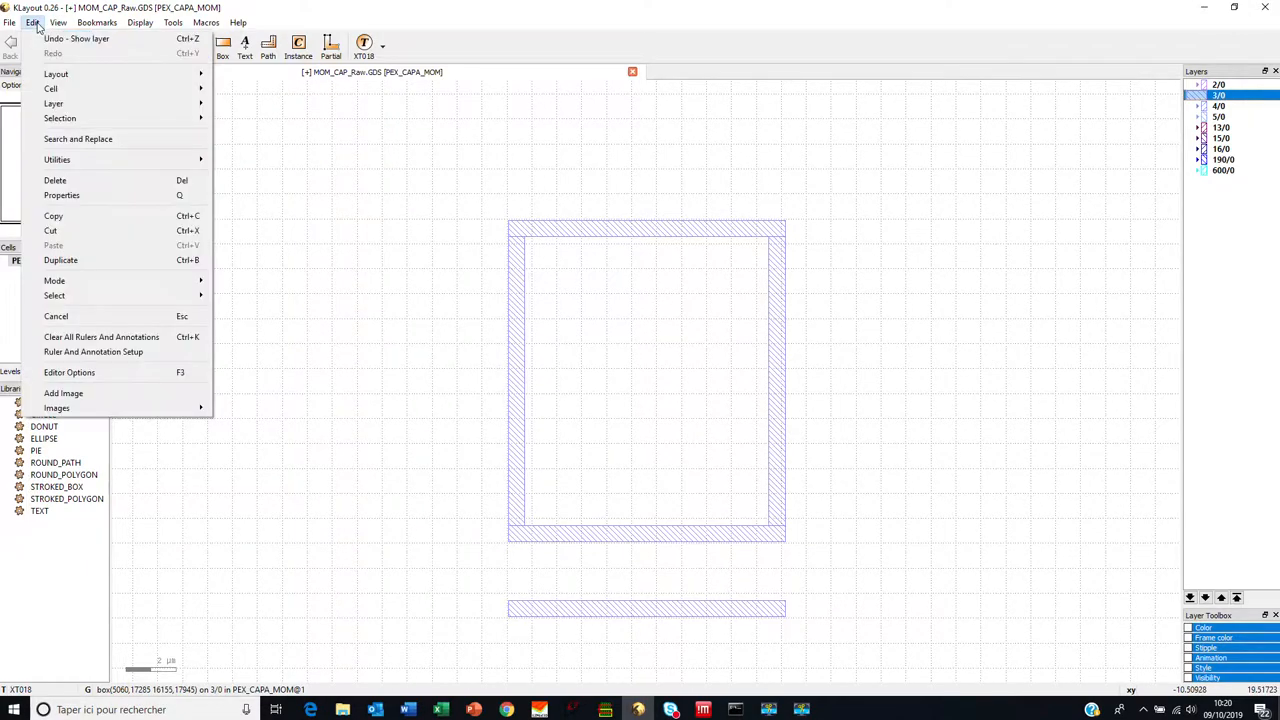
pyautogui.moveTo(120, 103)
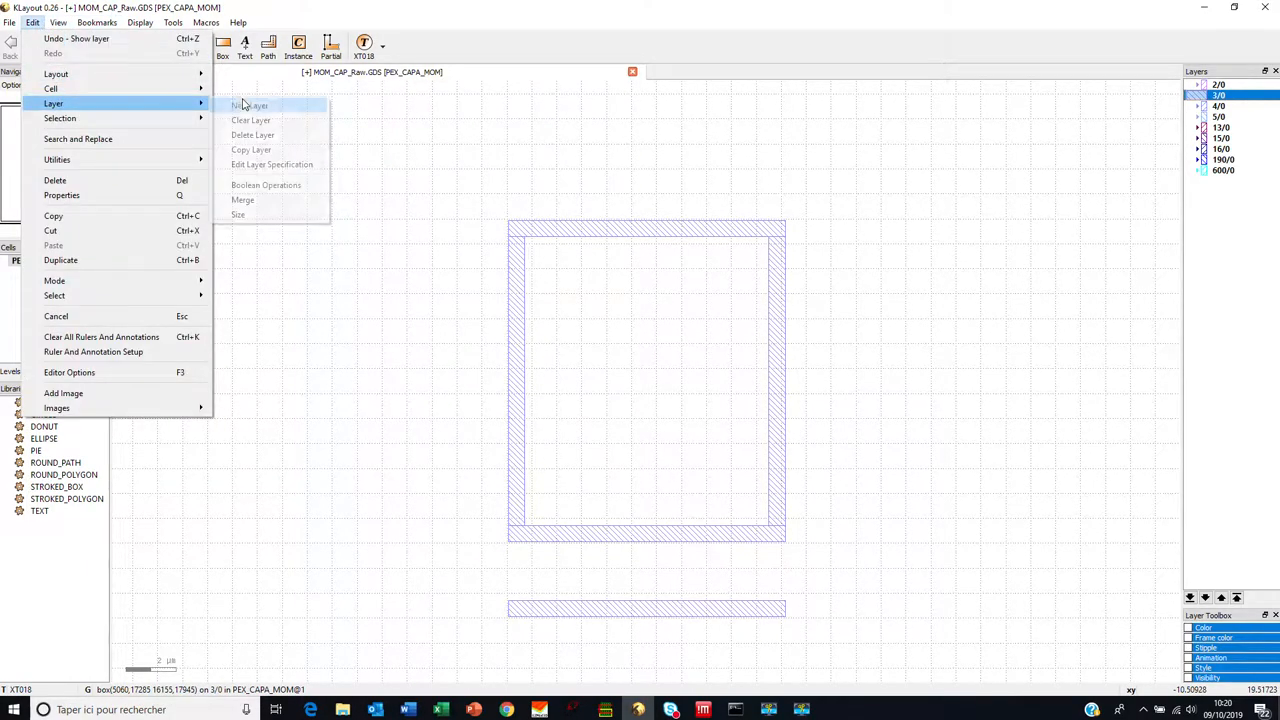
pyautogui.click(272, 109)
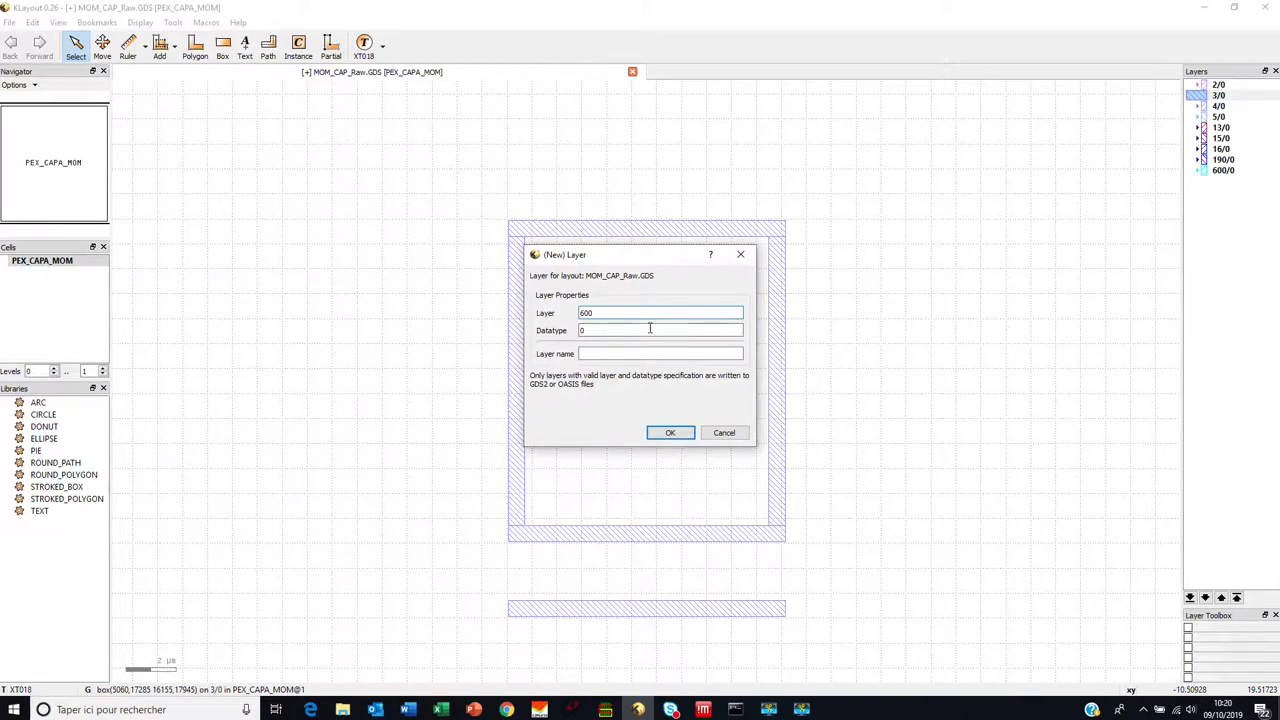
pyautogui.doubleClick(585, 313)
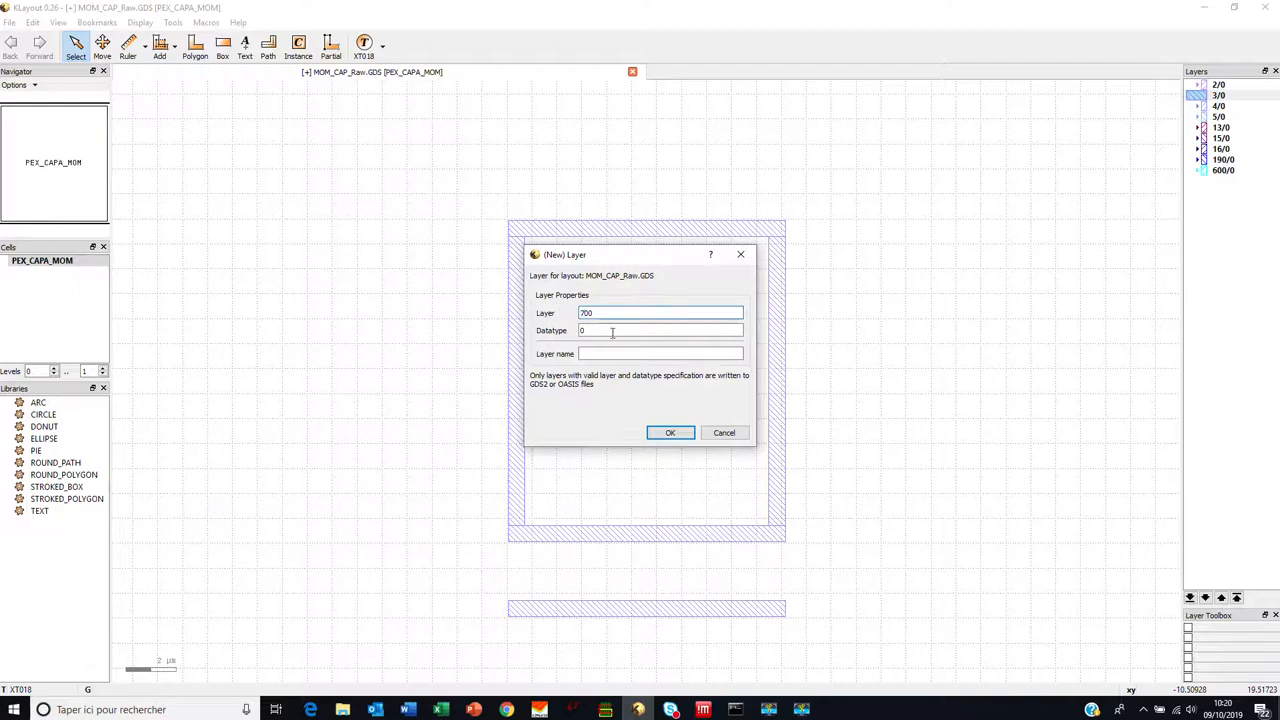
pyautogui.click(669, 433)
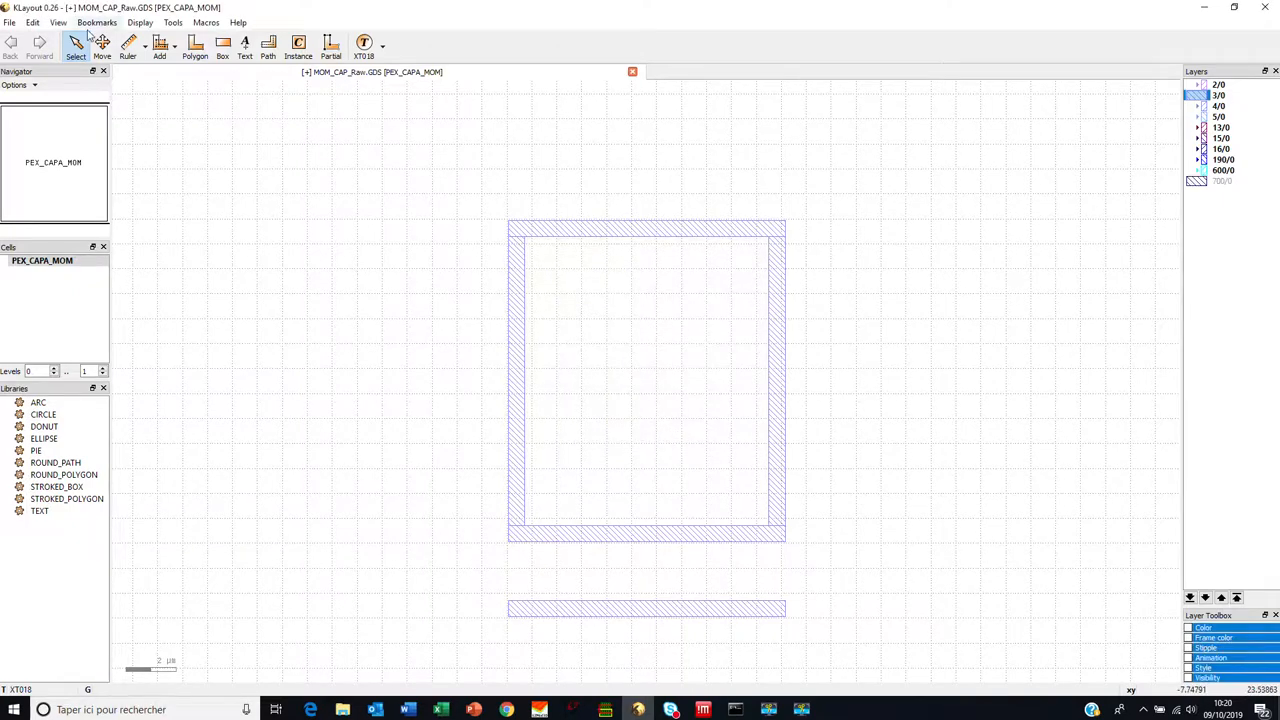
# Step: Run a Difference (A NOT B) layer Boolean with source A 190/0, source B 3/0 and result 700/0, declining undo buffering
pyautogui.click(33, 22)
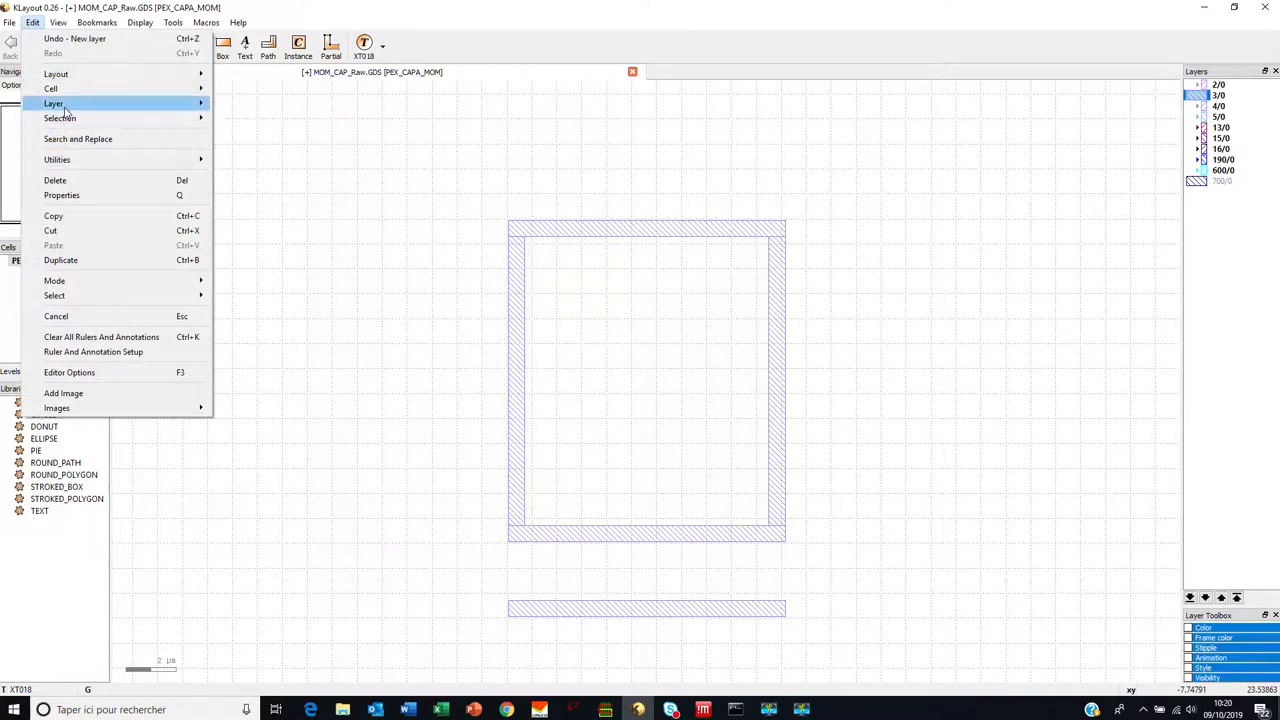
pyautogui.moveTo(64, 106)
pyautogui.click(282, 186)
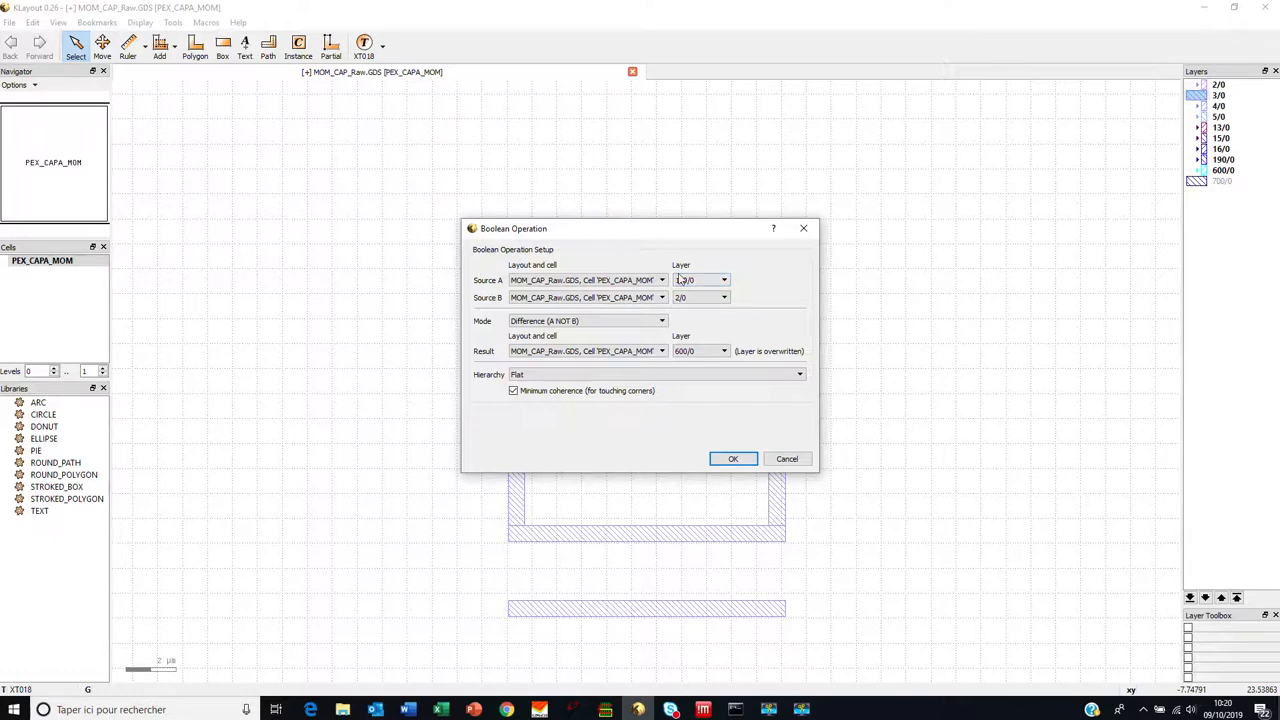
pyautogui.click(724, 298)
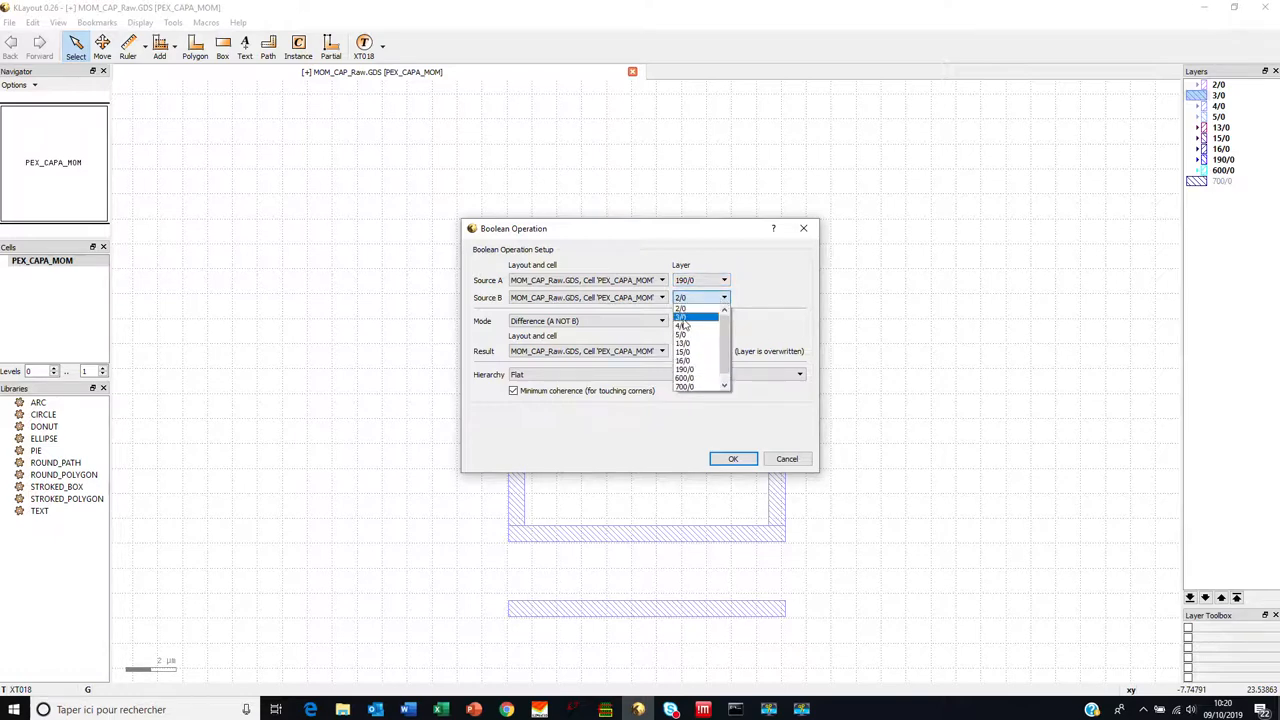
pyautogui.click(688, 310)
pyautogui.click(724, 351)
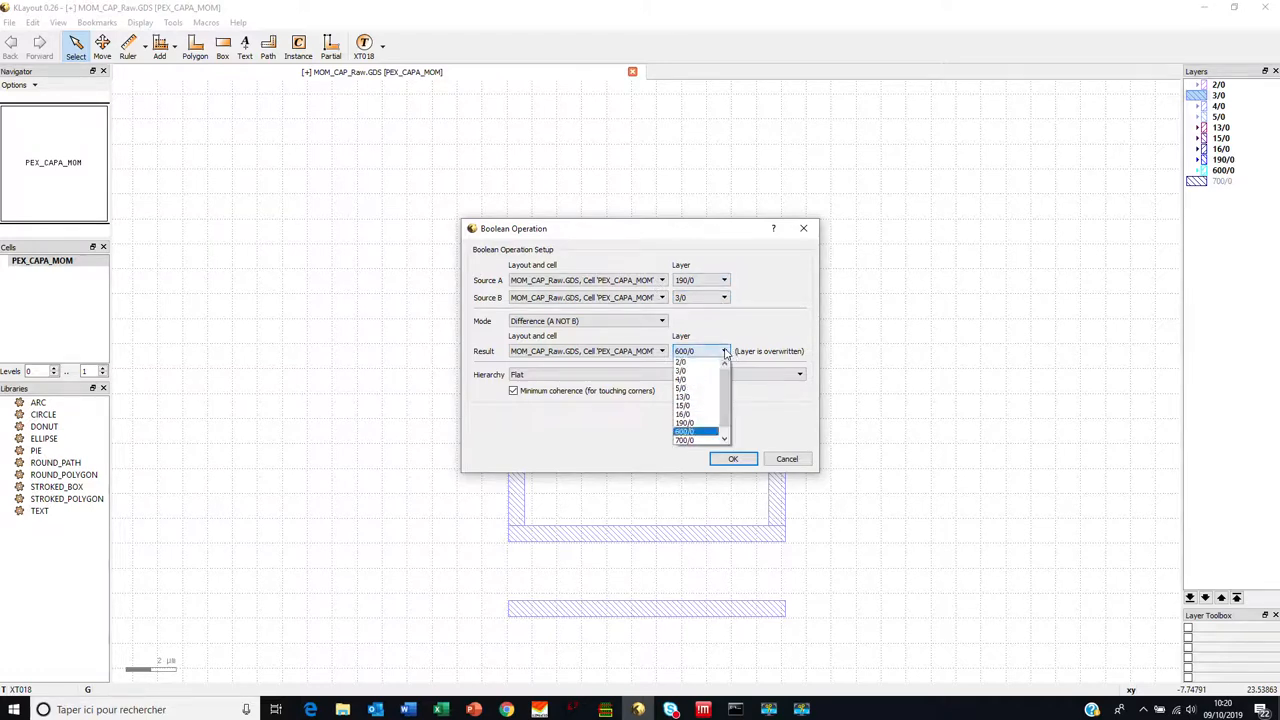
pyautogui.click(703, 441)
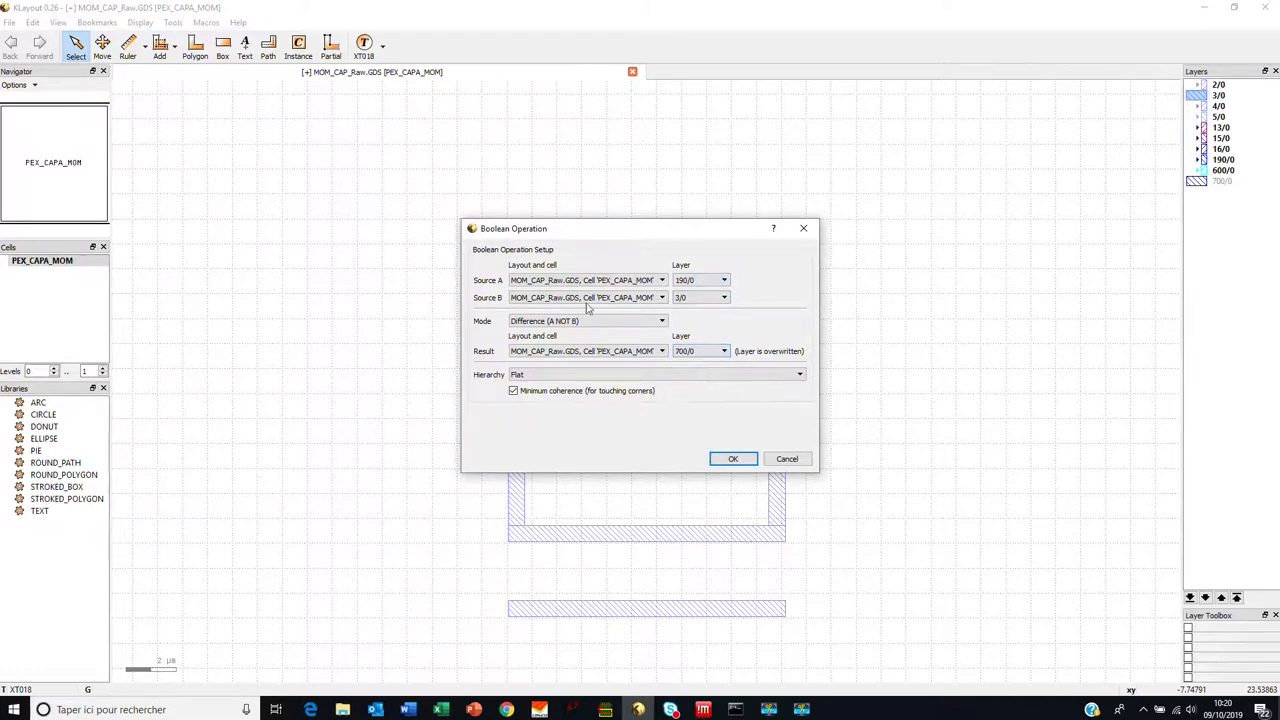
pyautogui.click(738, 461)
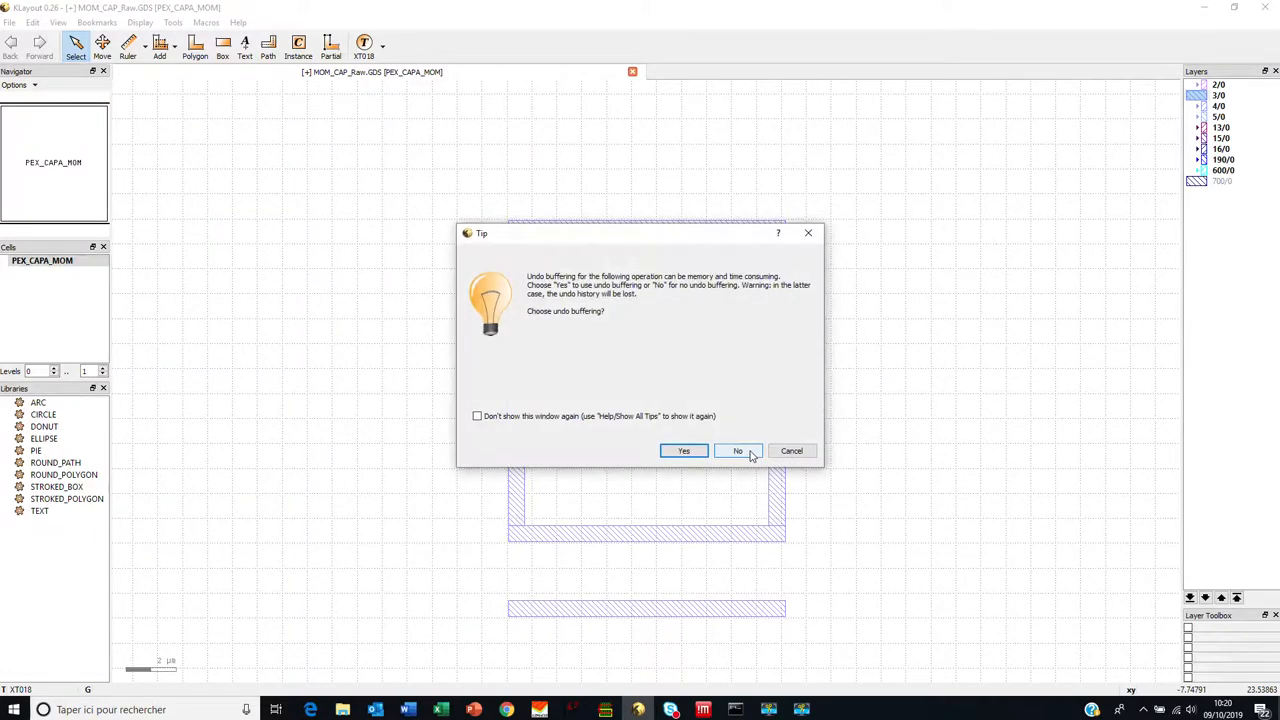
pyautogui.click(751, 451)
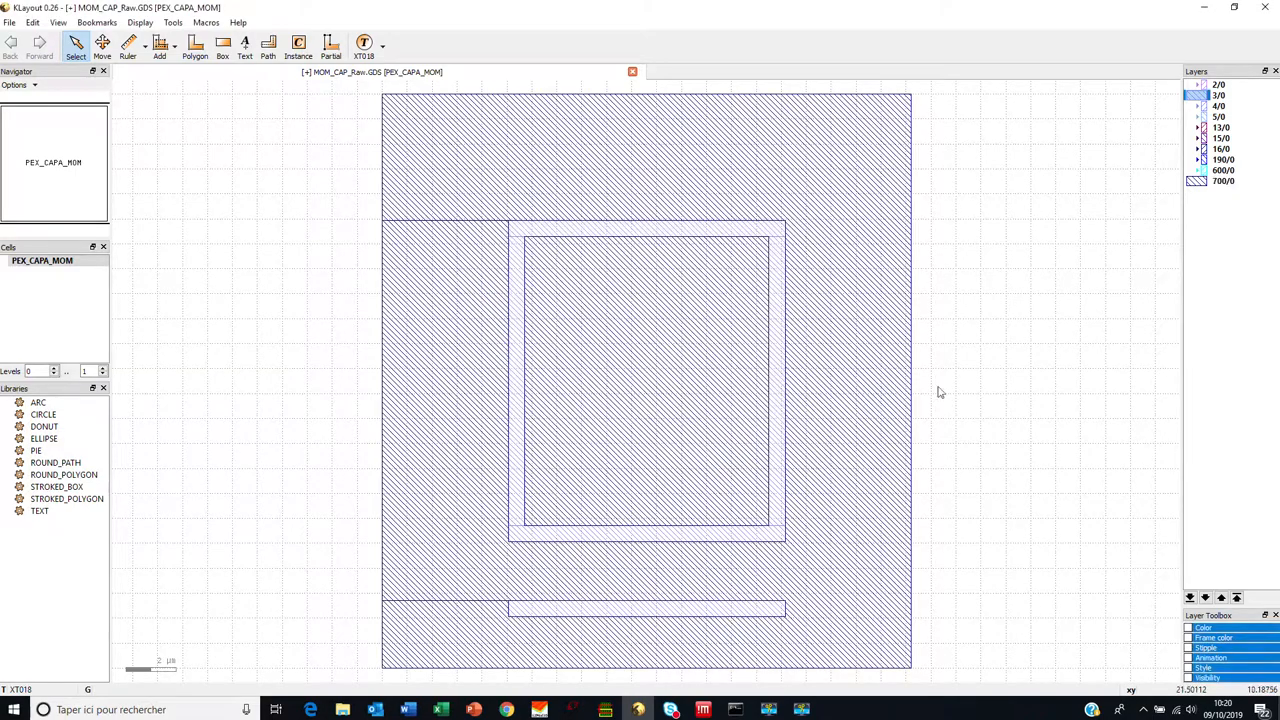
# Step: Show layers 15/0 and 13/0, hide layer 700/0, and switch layer 3/0 off and back on
pyautogui.doubleClick(1198, 96)
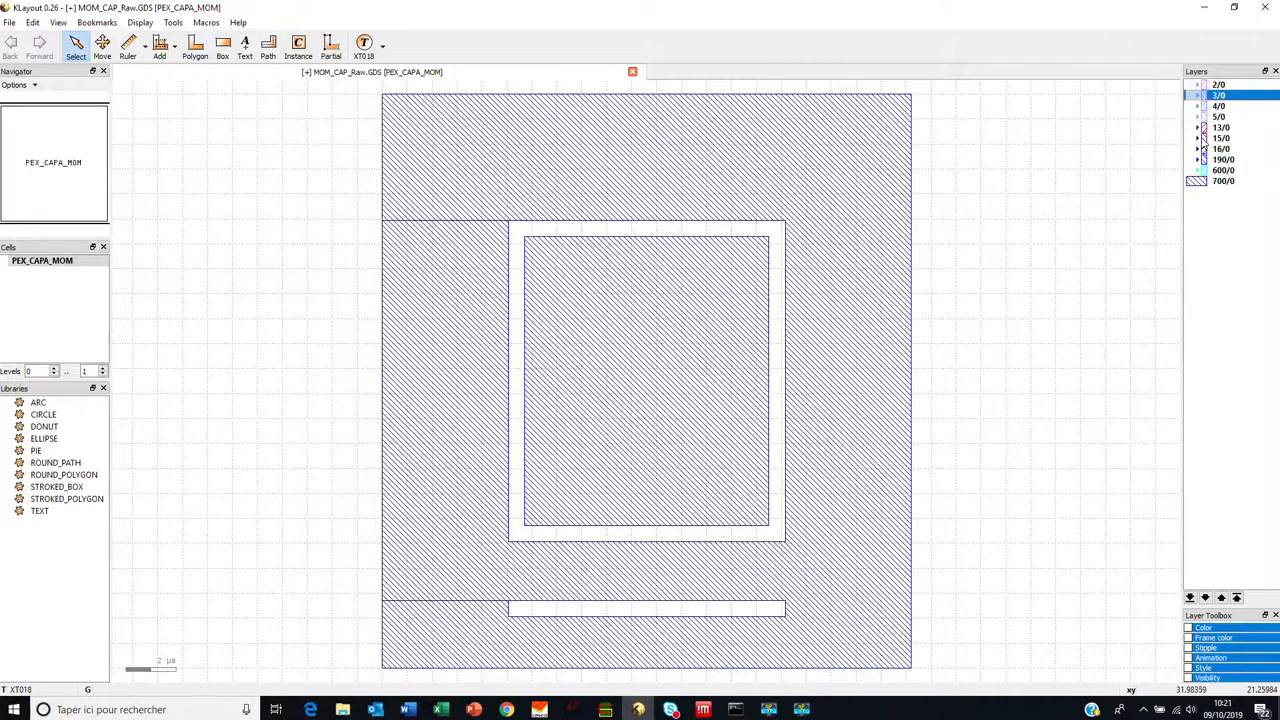
pyautogui.click(1203, 141)
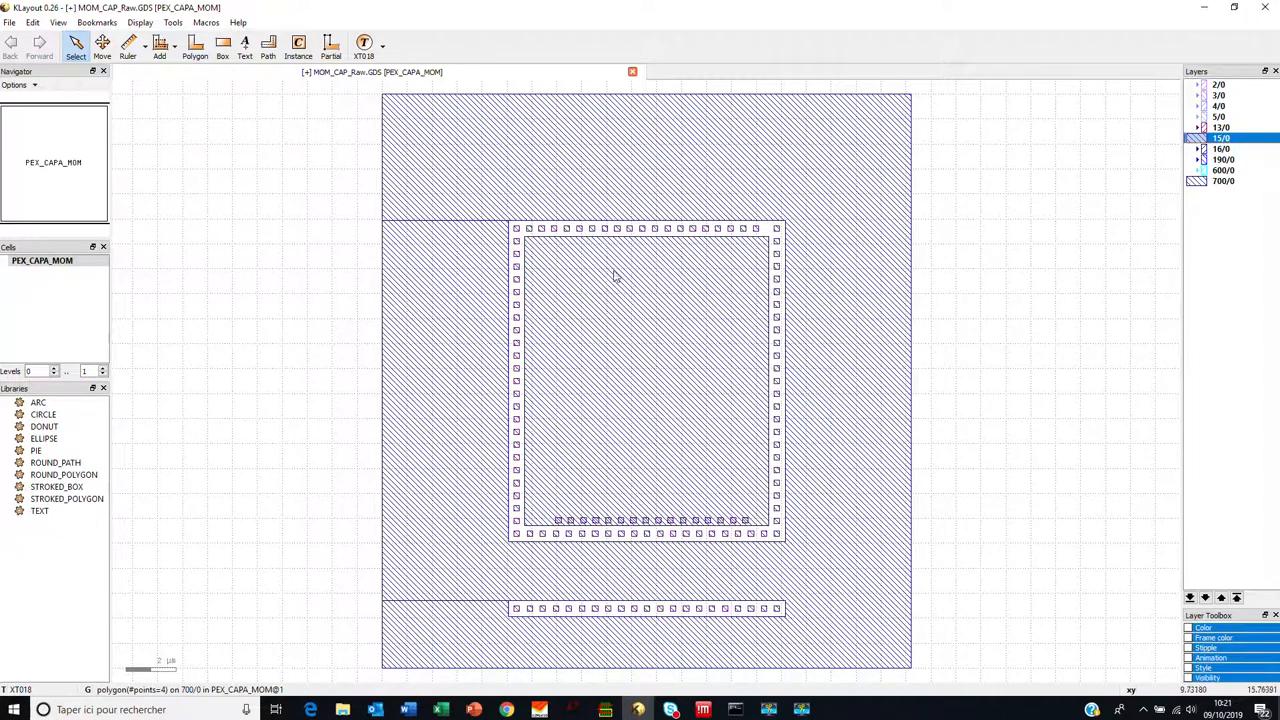
pyautogui.doubleClick(1205, 128)
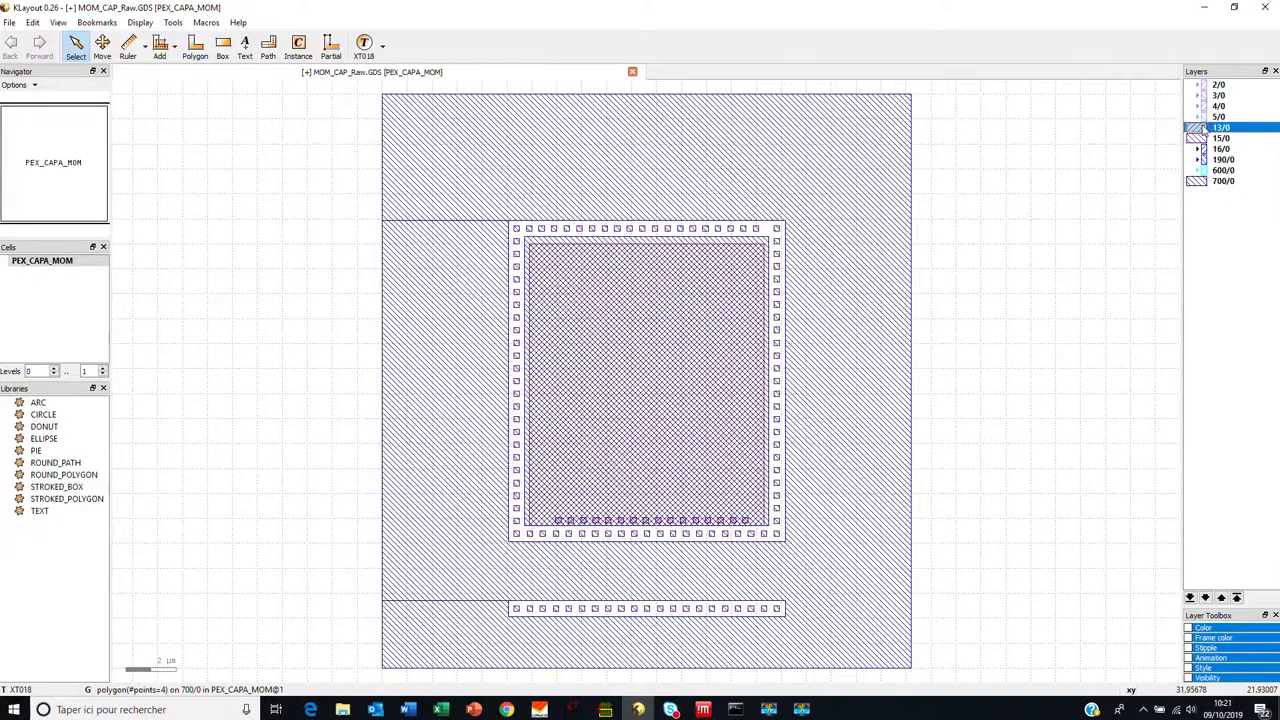
pyautogui.doubleClick(1200, 183)
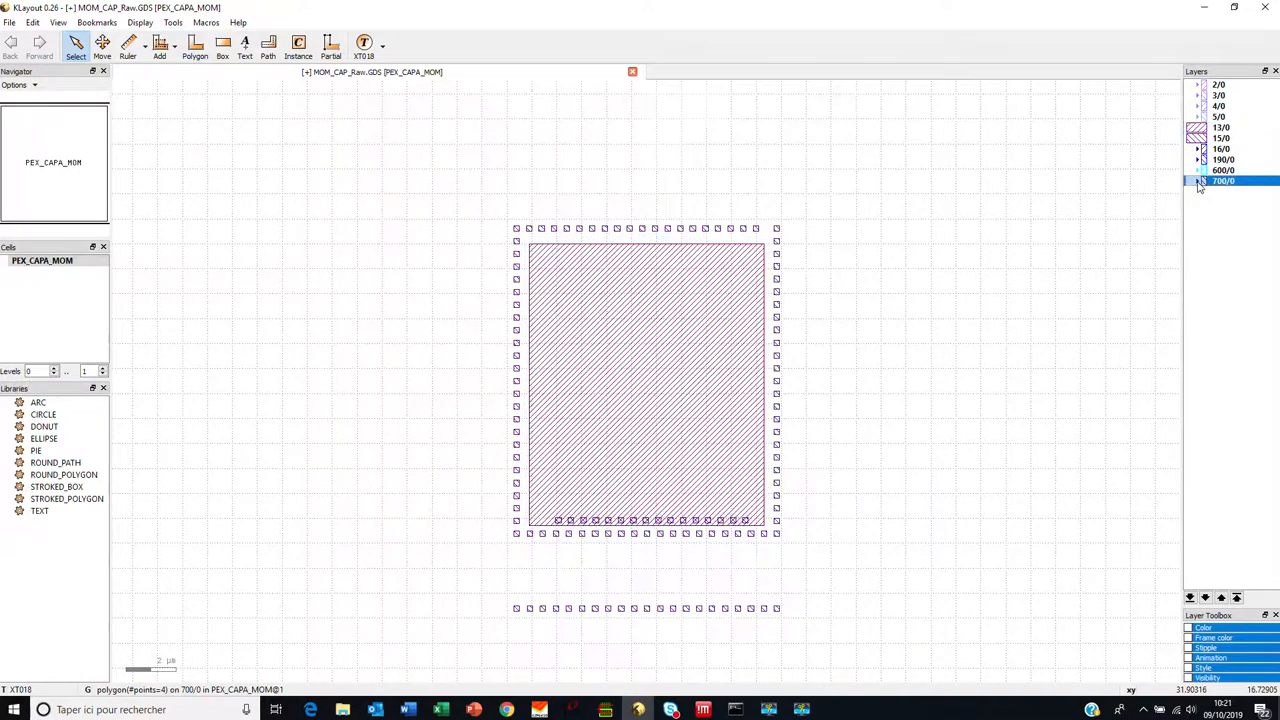
pyautogui.doubleClick(1217, 95)
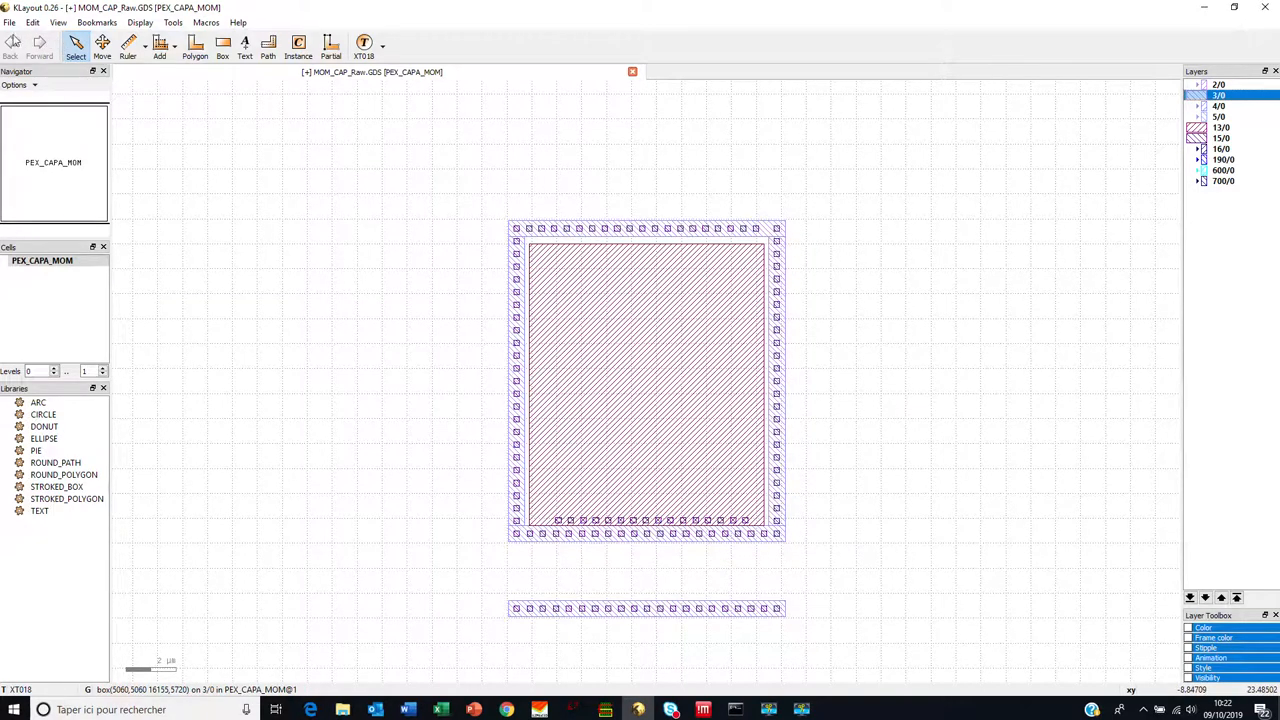
# Step: Create a new layer 400 with datatype 0 in the layout
pyautogui.click(33, 22)
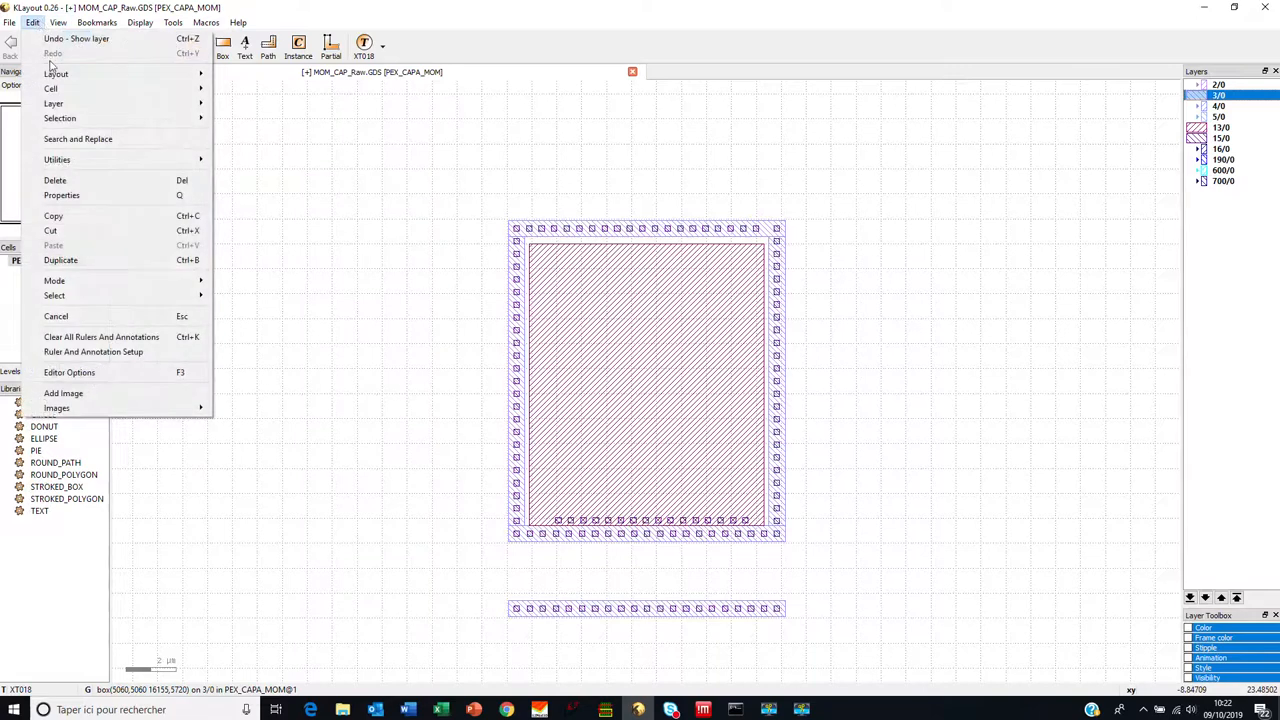
pyautogui.moveTo(67, 103)
pyautogui.click(300, 106)
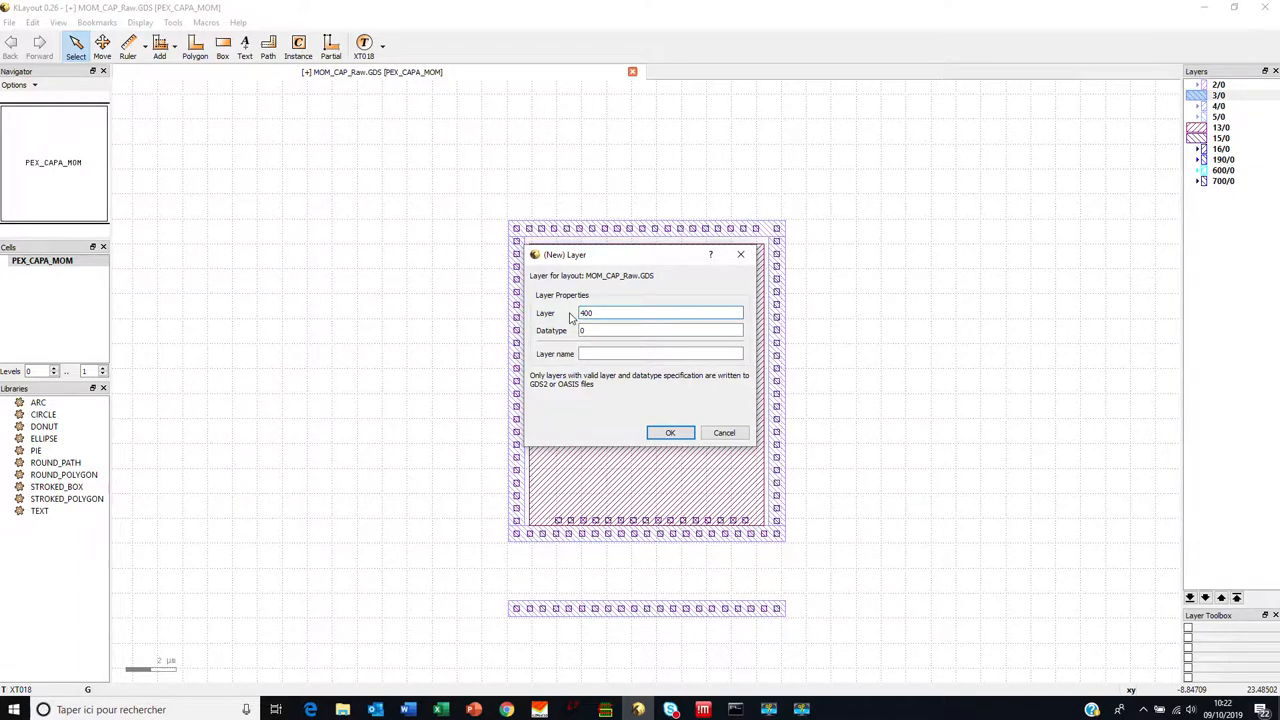
pyautogui.click(671, 433)
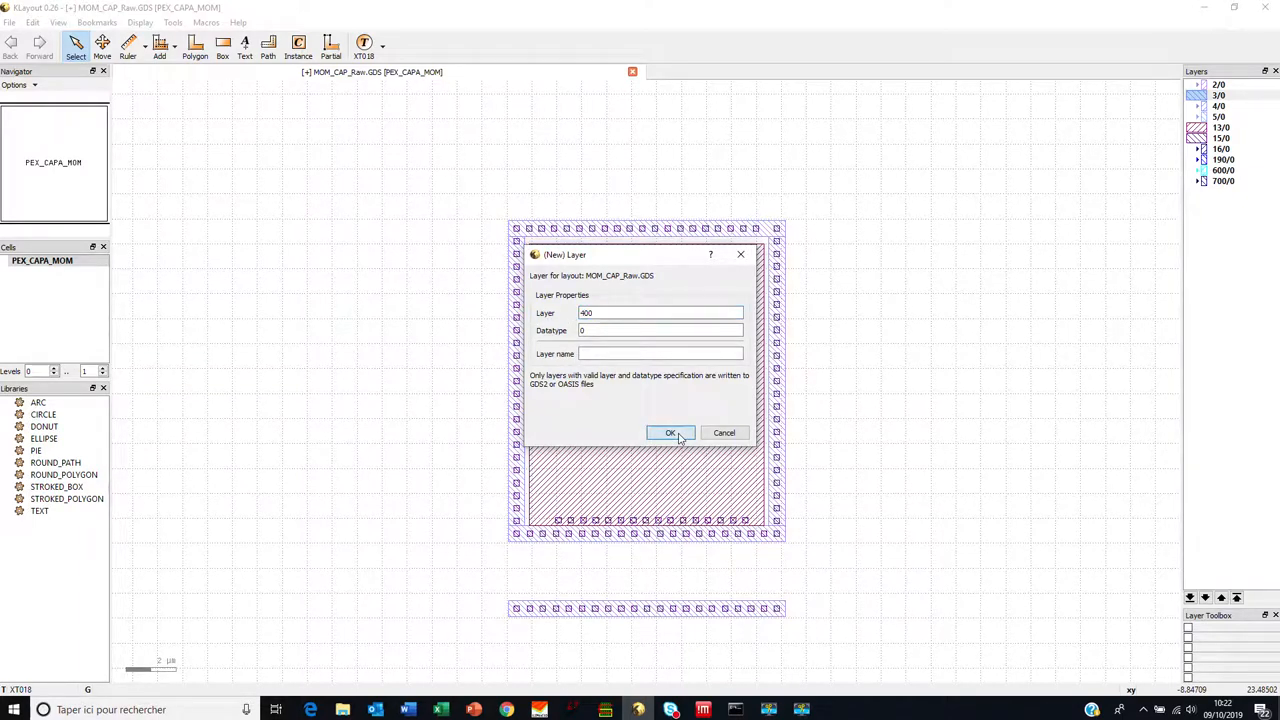
# Step: Create a new layer 500 with datatype 0 in the layout
pyautogui.click(33, 22)
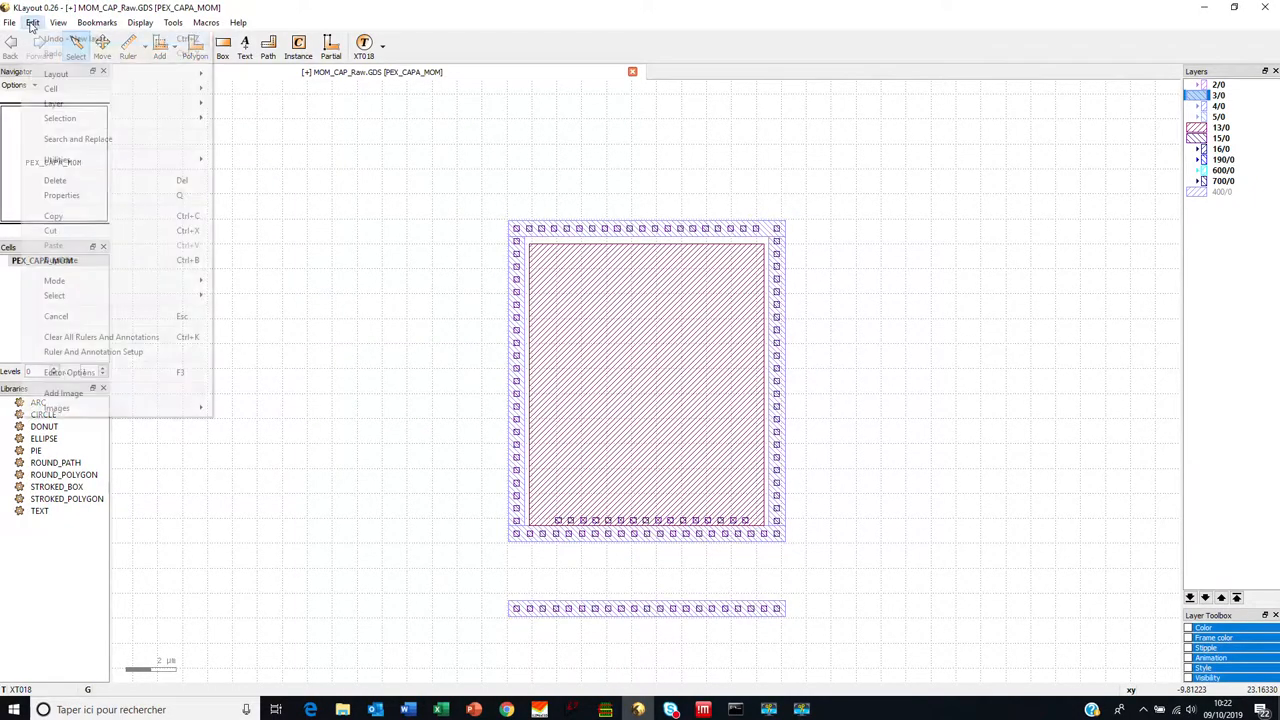
pyautogui.moveTo(60, 104)
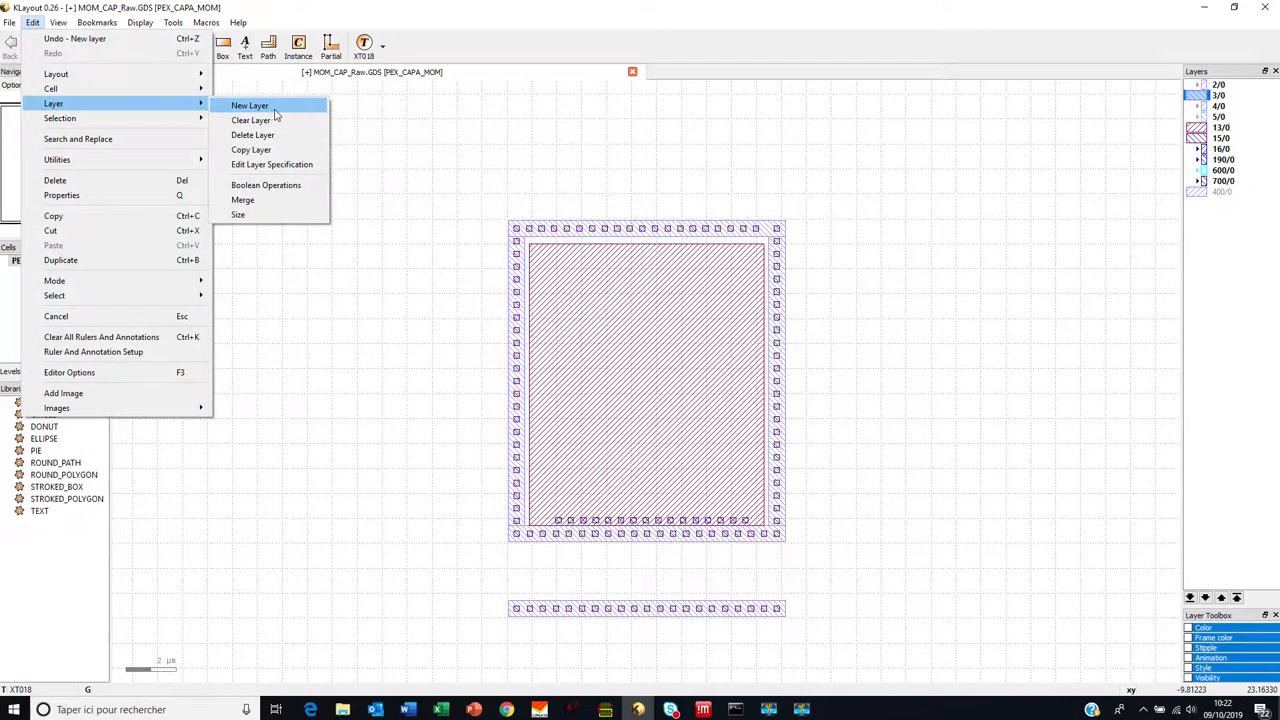
pyautogui.click(250, 105)
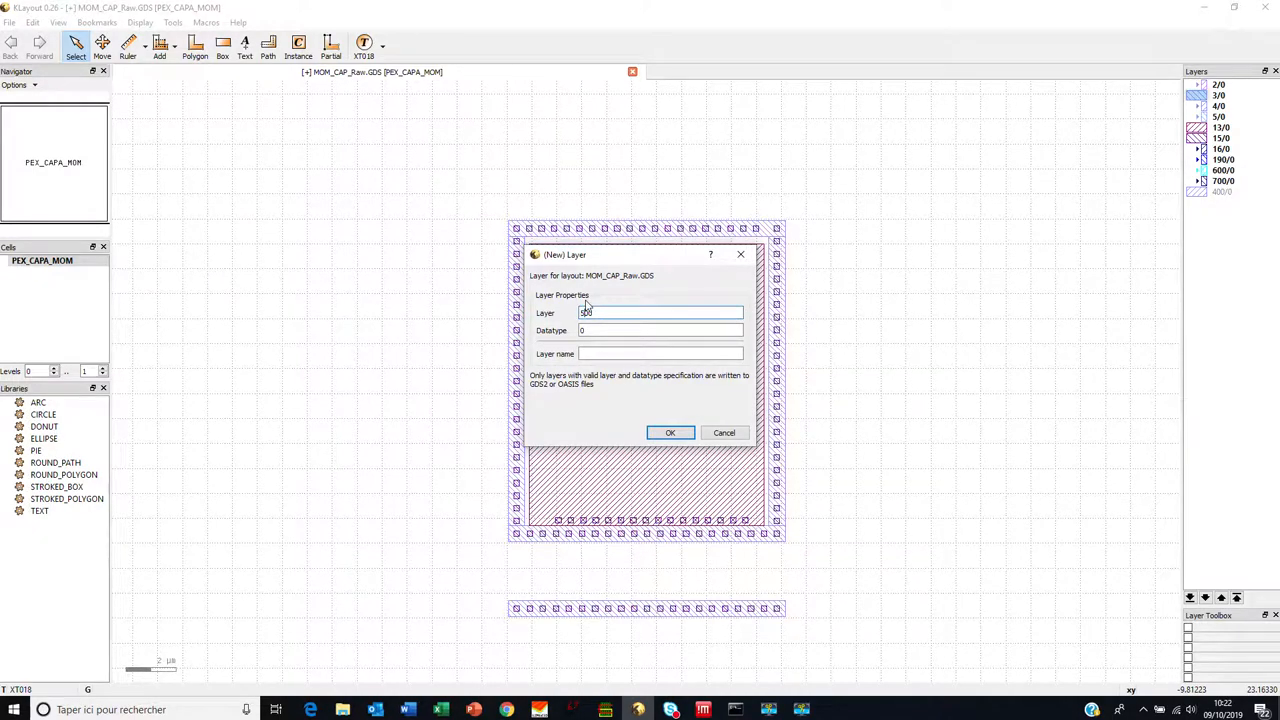
pyautogui.click(670, 432)
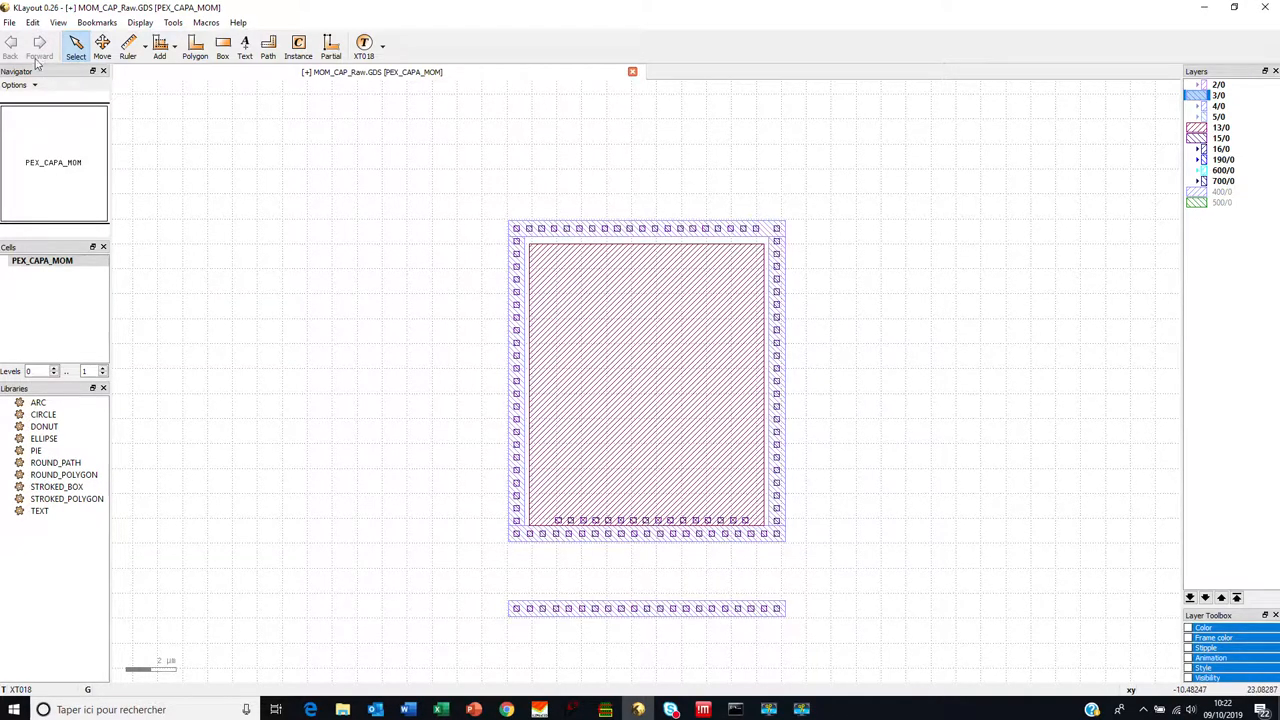
# Step: Run an Intersection (AND) layer Boolean with source A 15/0, source B 3/0 and result 400/0, declining undo buffering
pyautogui.click(33, 23)
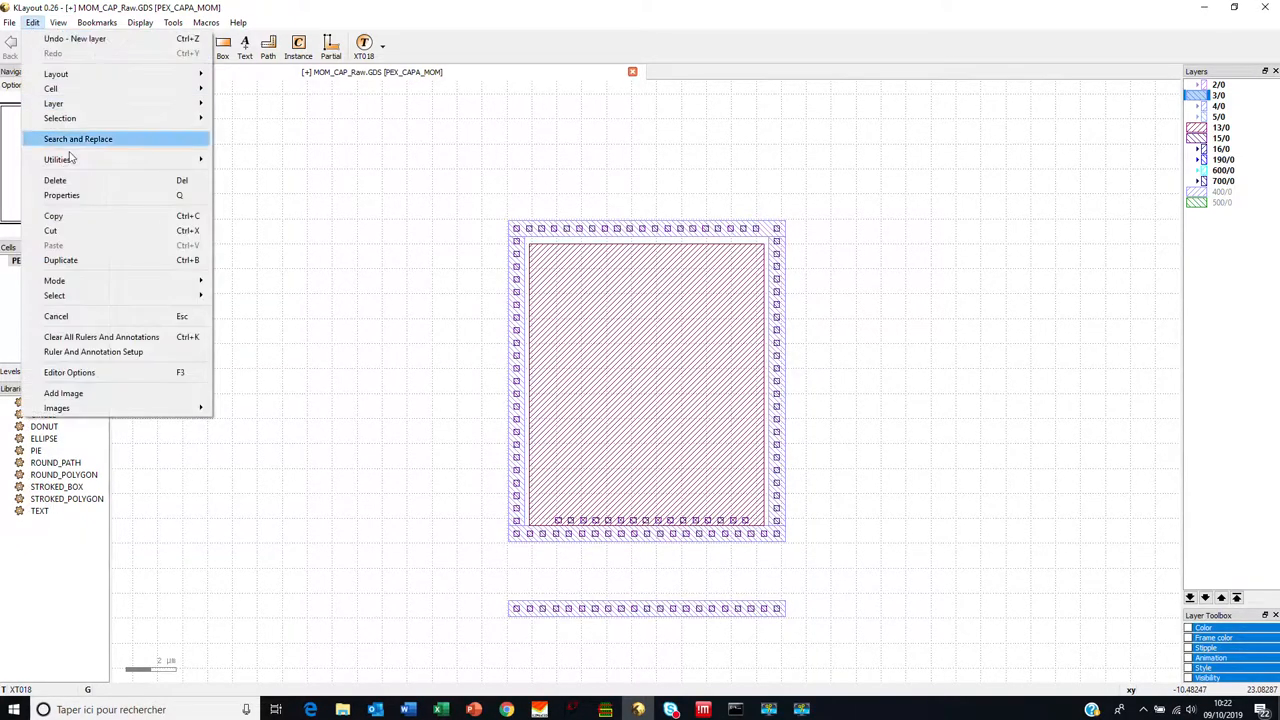
pyautogui.moveTo(180, 104)
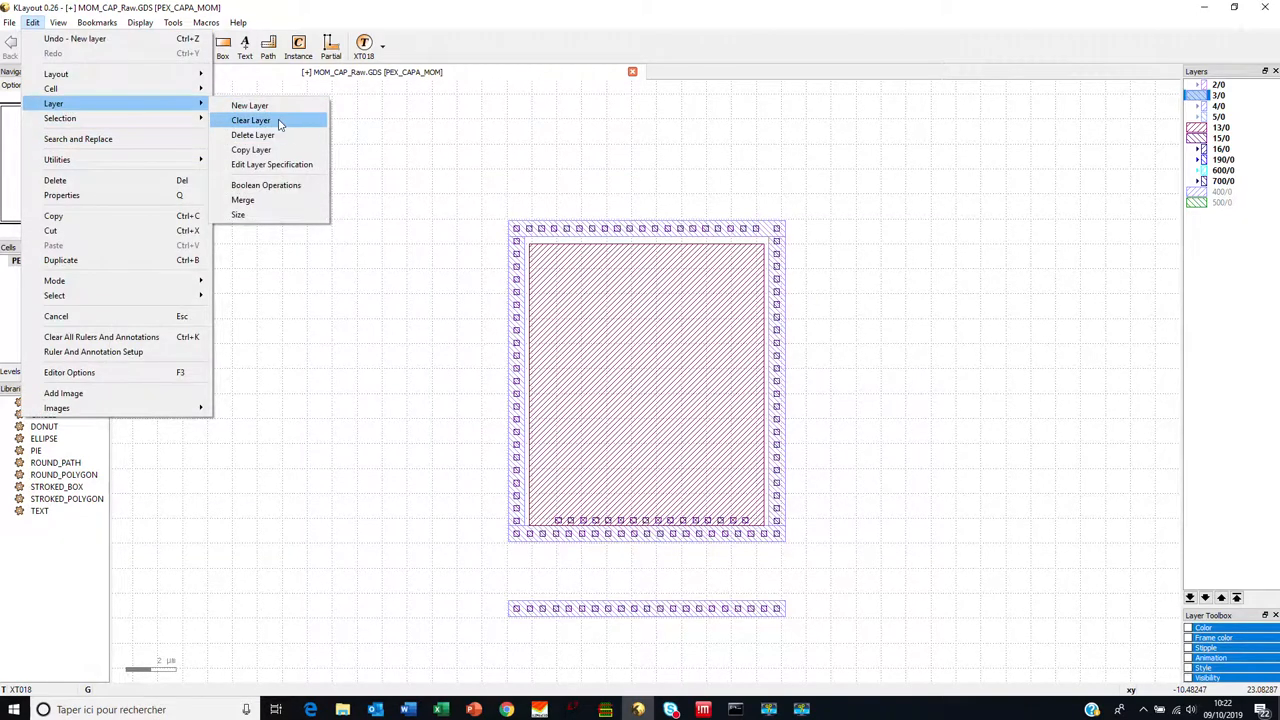
pyautogui.click(262, 186)
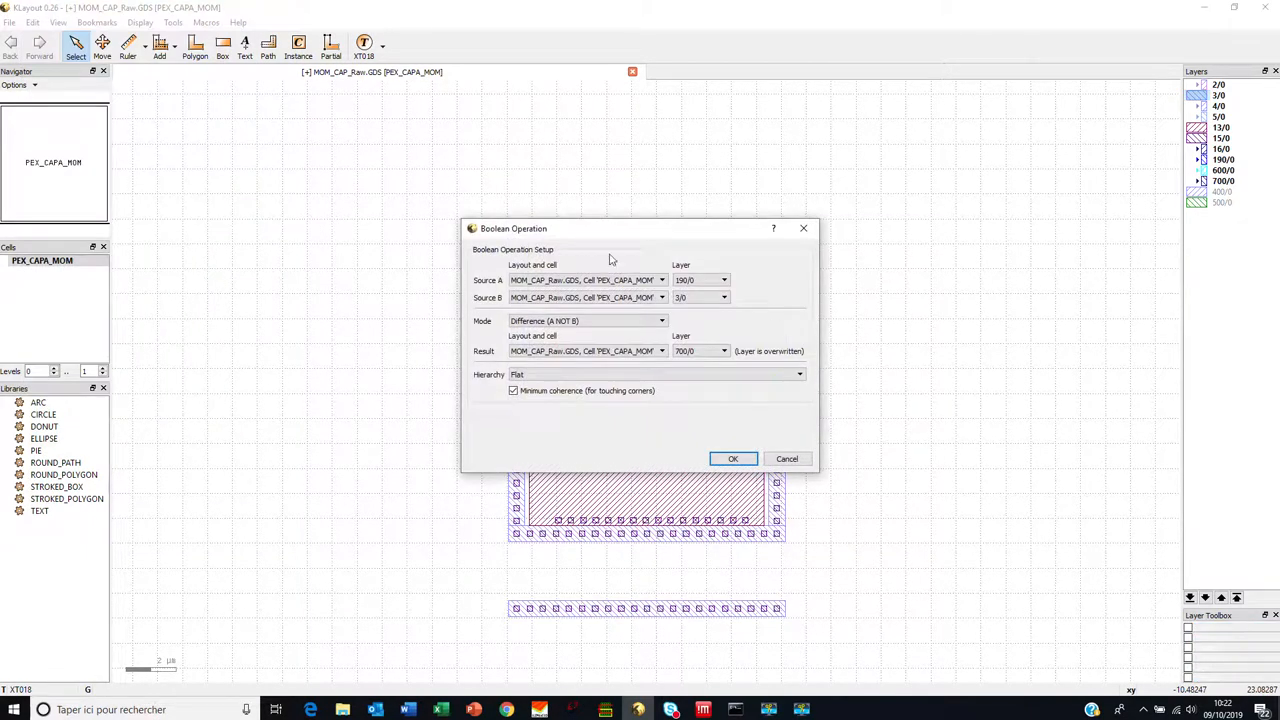
pyautogui.click(722, 283)
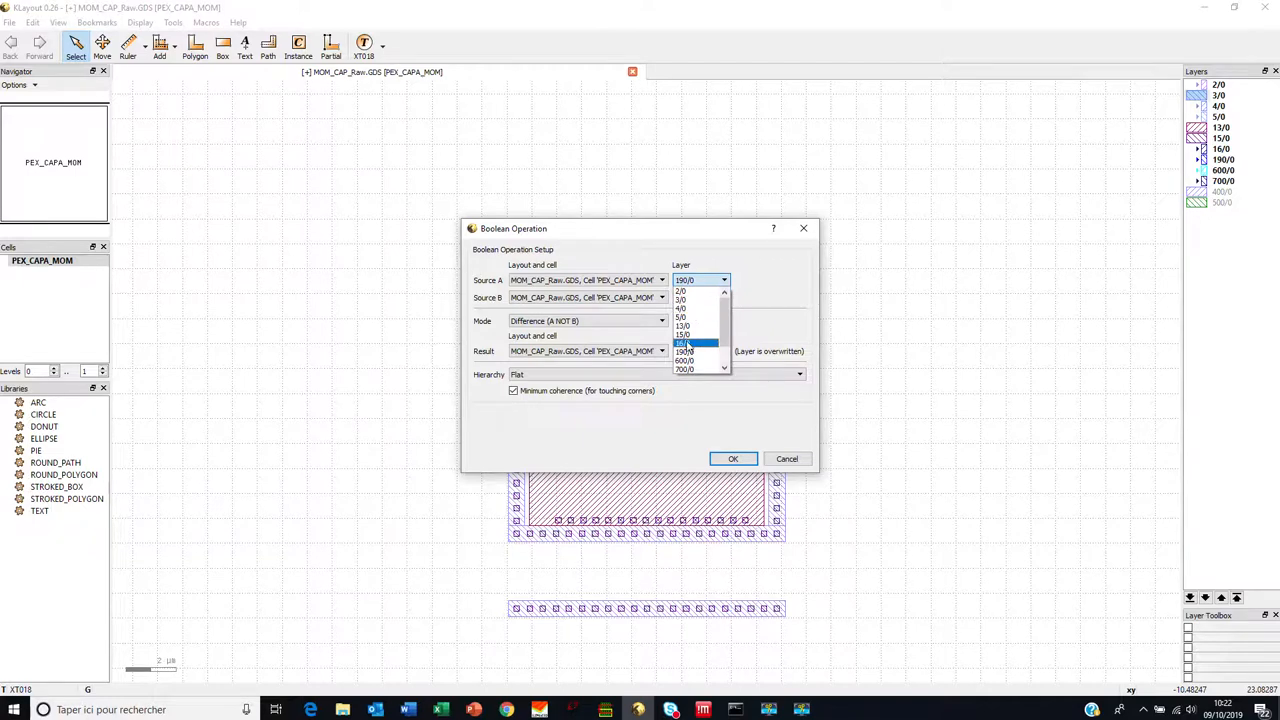
pyautogui.click(686, 334)
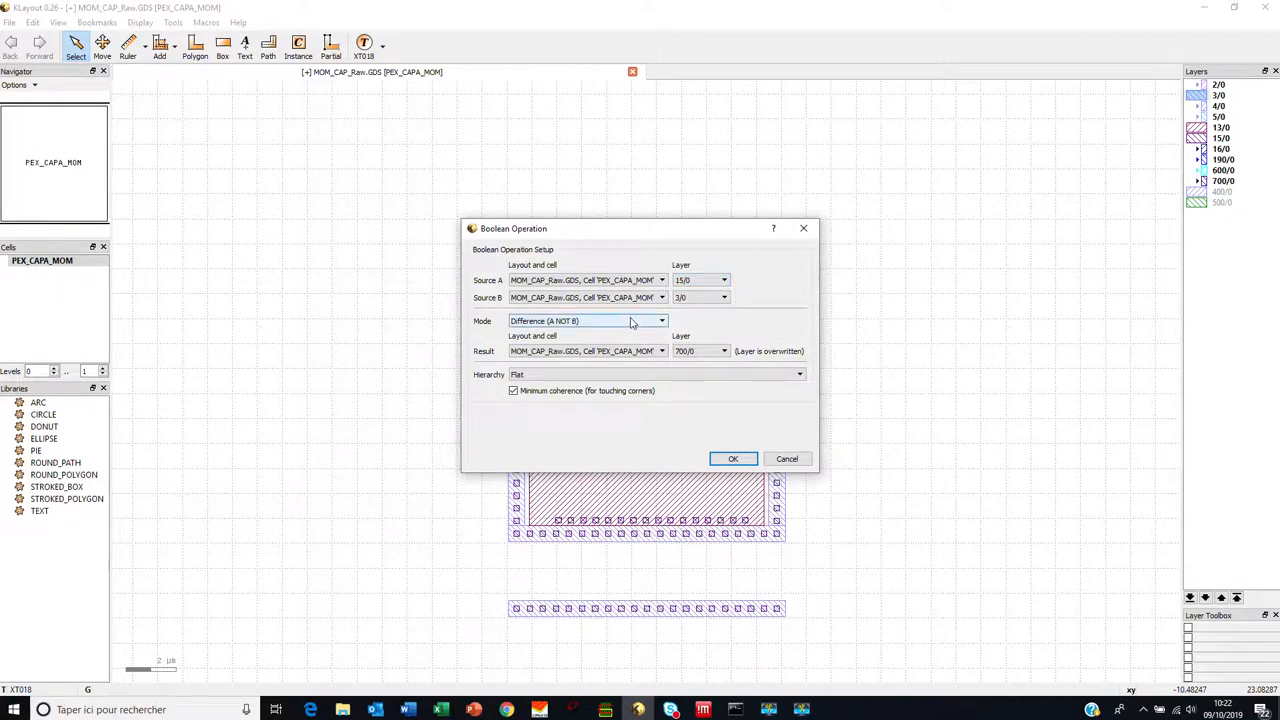
pyautogui.click(598, 323)
pyautogui.click(556, 341)
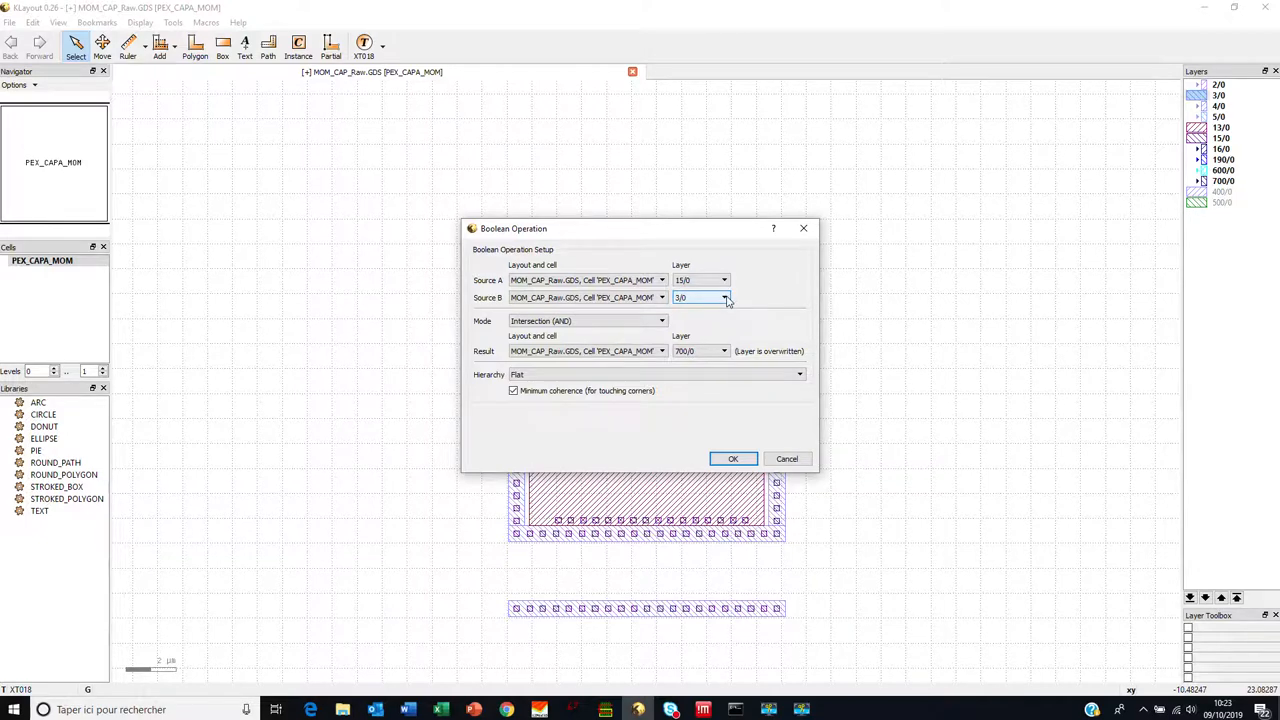
pyautogui.click(725, 298)
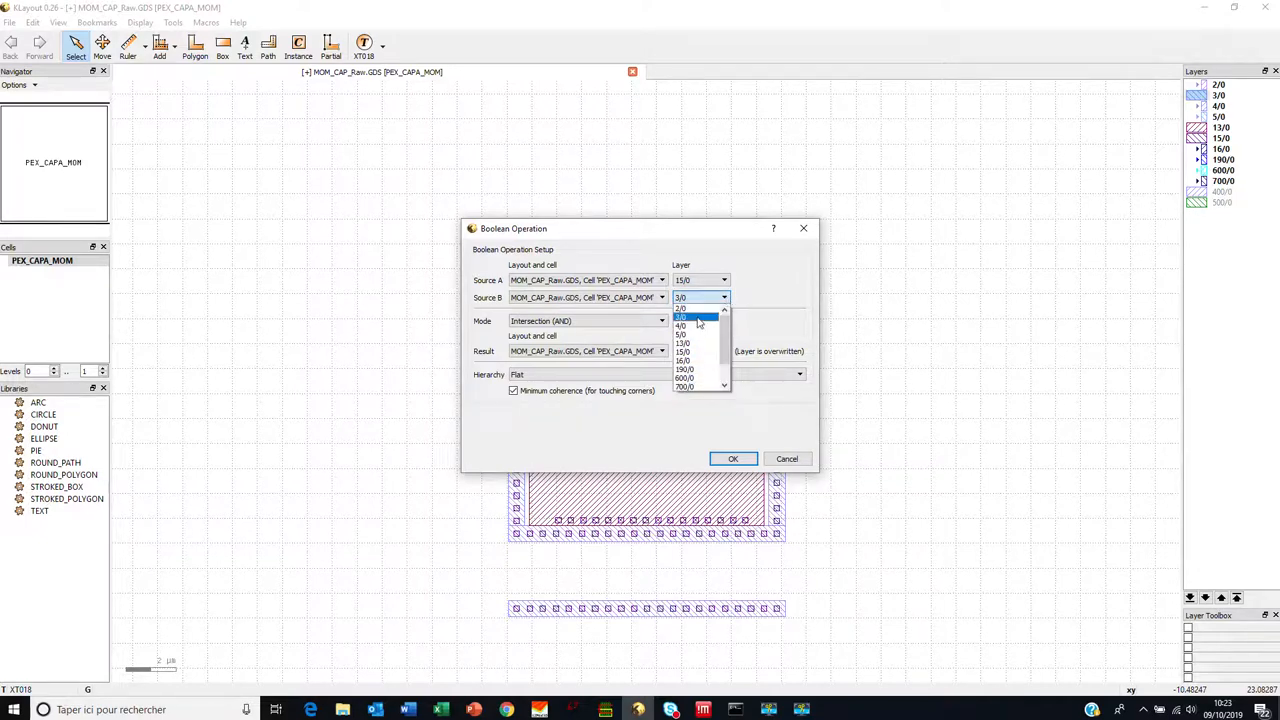
pyautogui.click(700, 318)
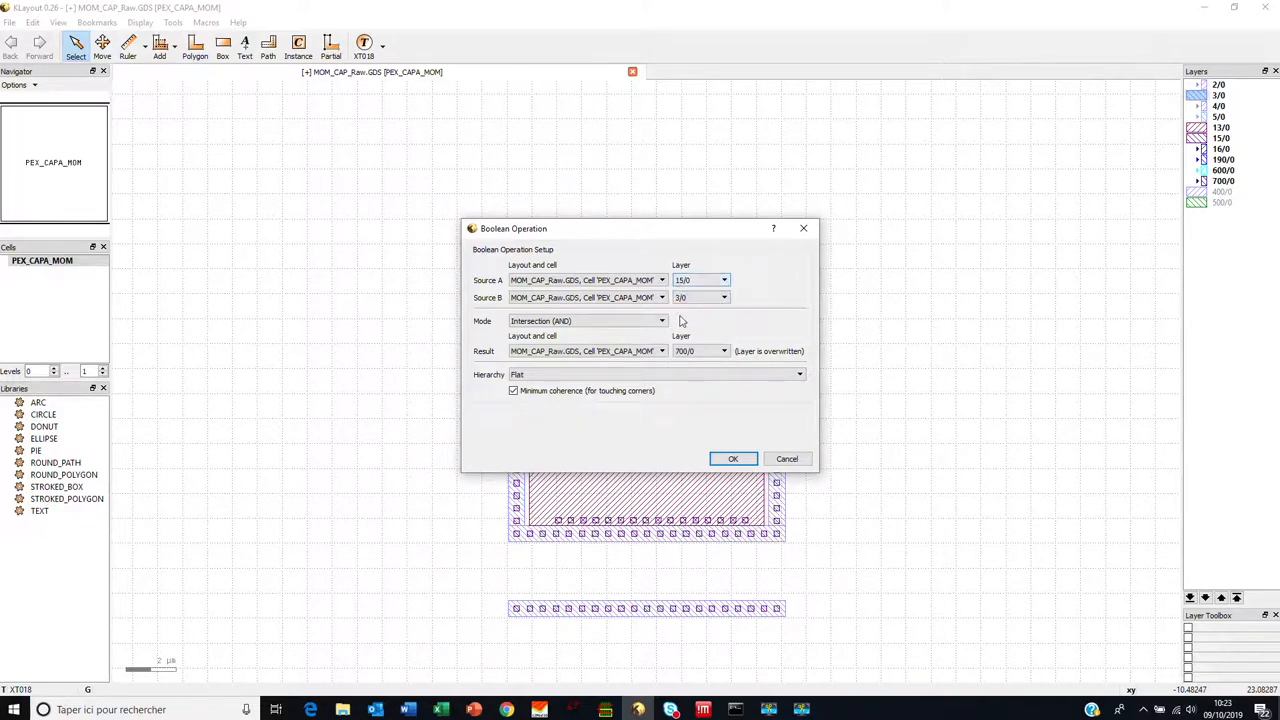
pyautogui.click(690, 352)
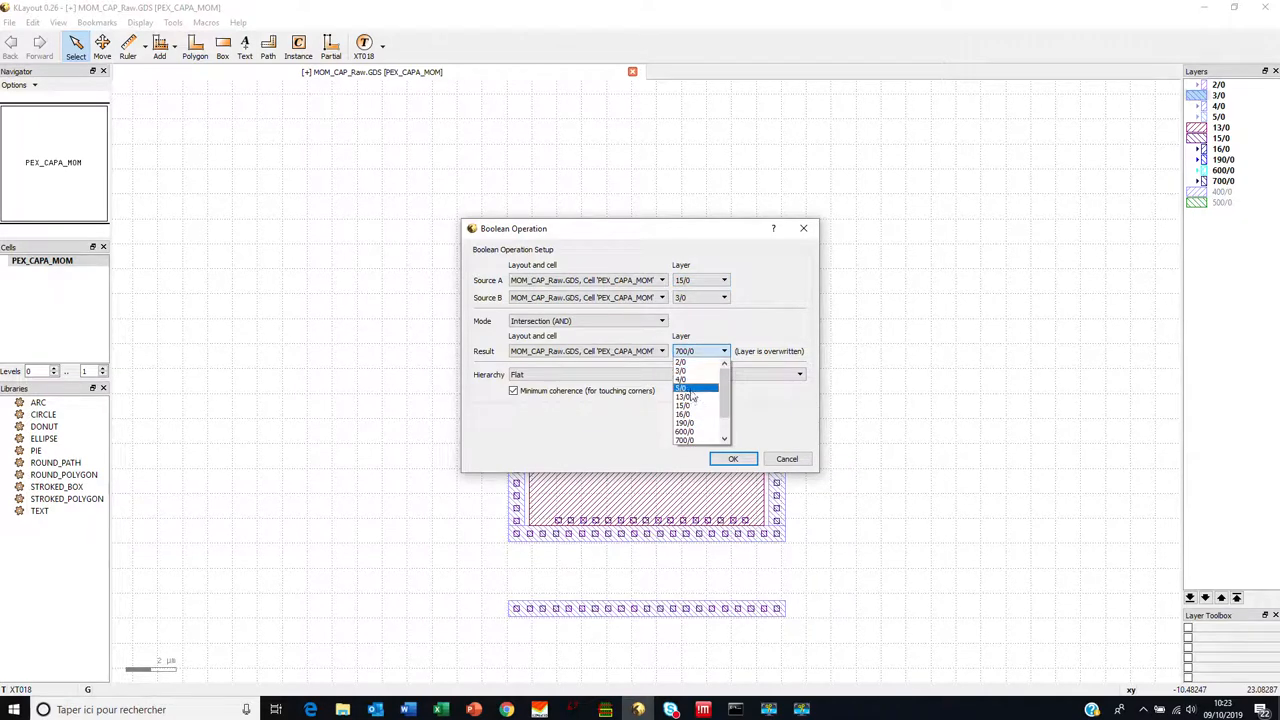
pyautogui.scroll(-1, 715, 418)
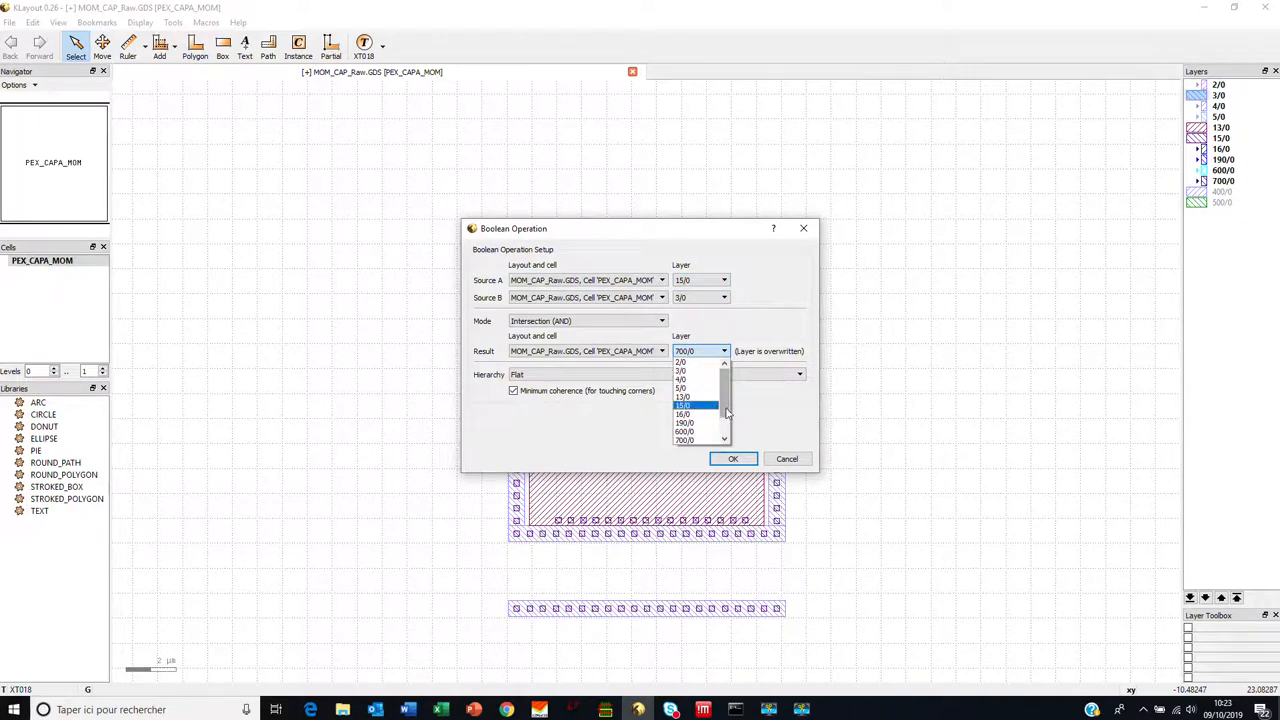
pyautogui.click(697, 424)
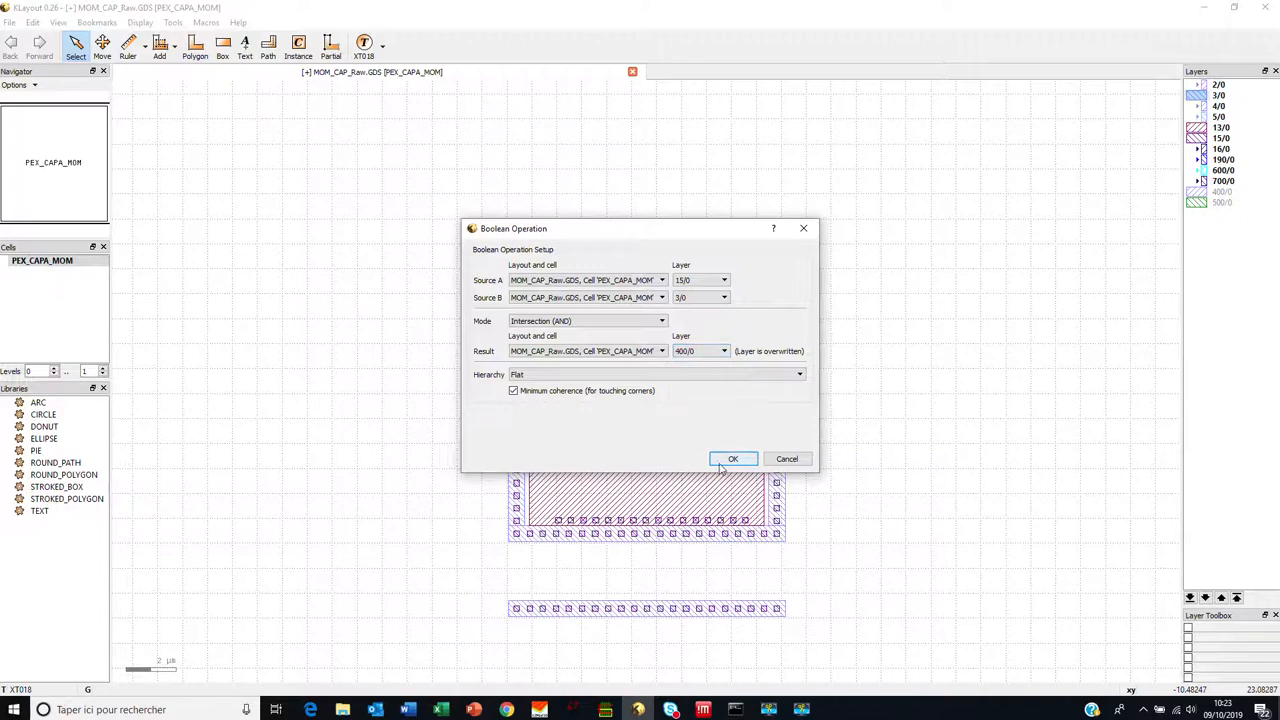
pyautogui.click(733, 459)
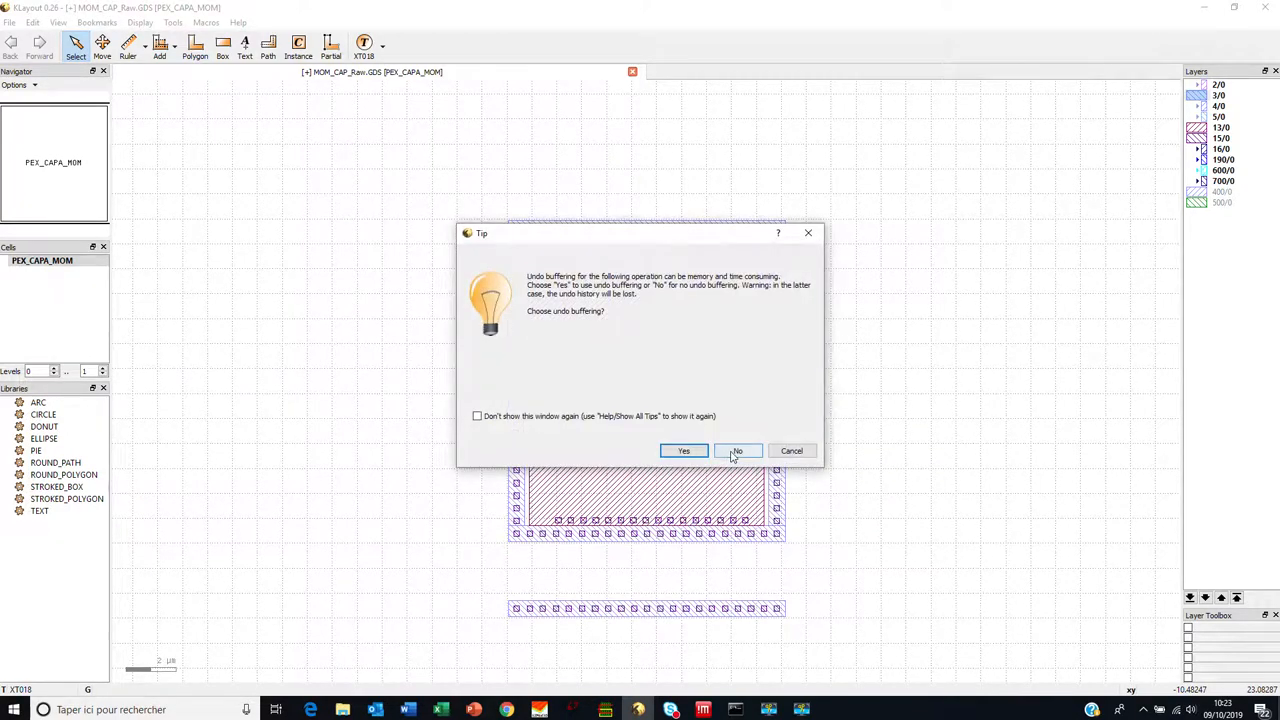
pyautogui.click(737, 451)
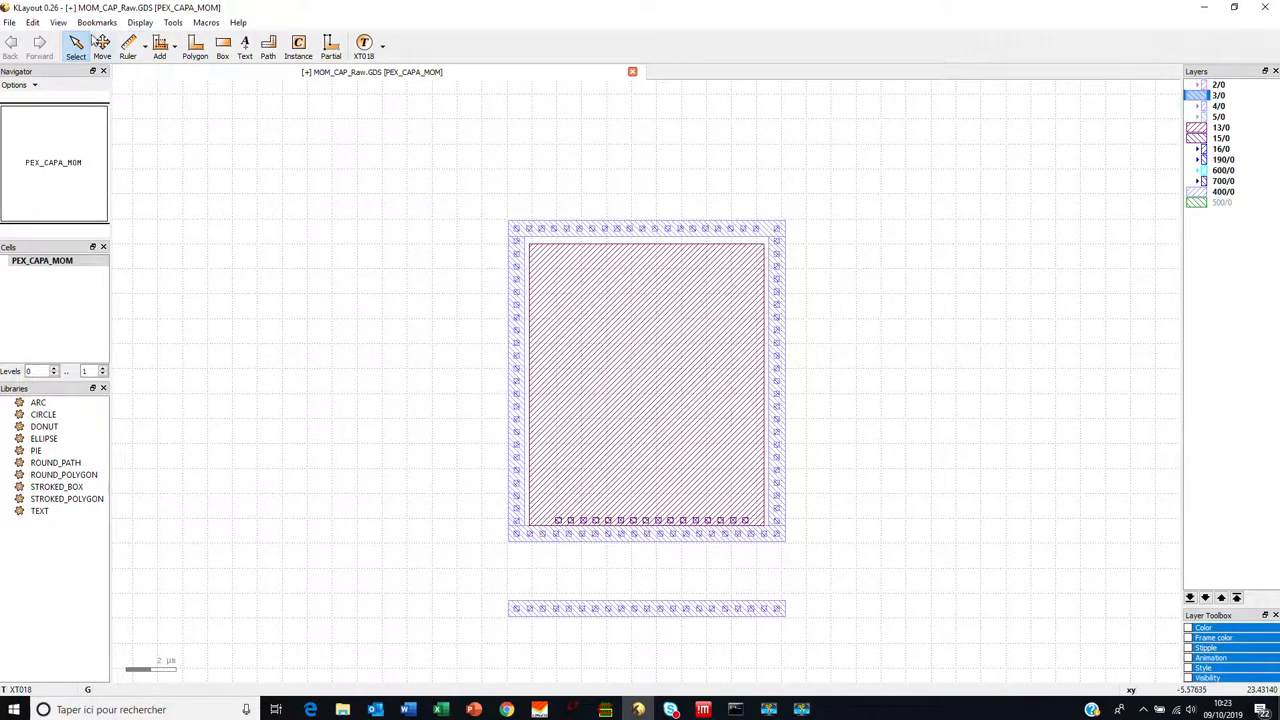
# Step: Run an Intersection (AND) layer Boolean with source A 15/0, source B 13/0 and result 500/0, declining undo buffering
pyautogui.click(36, 23)
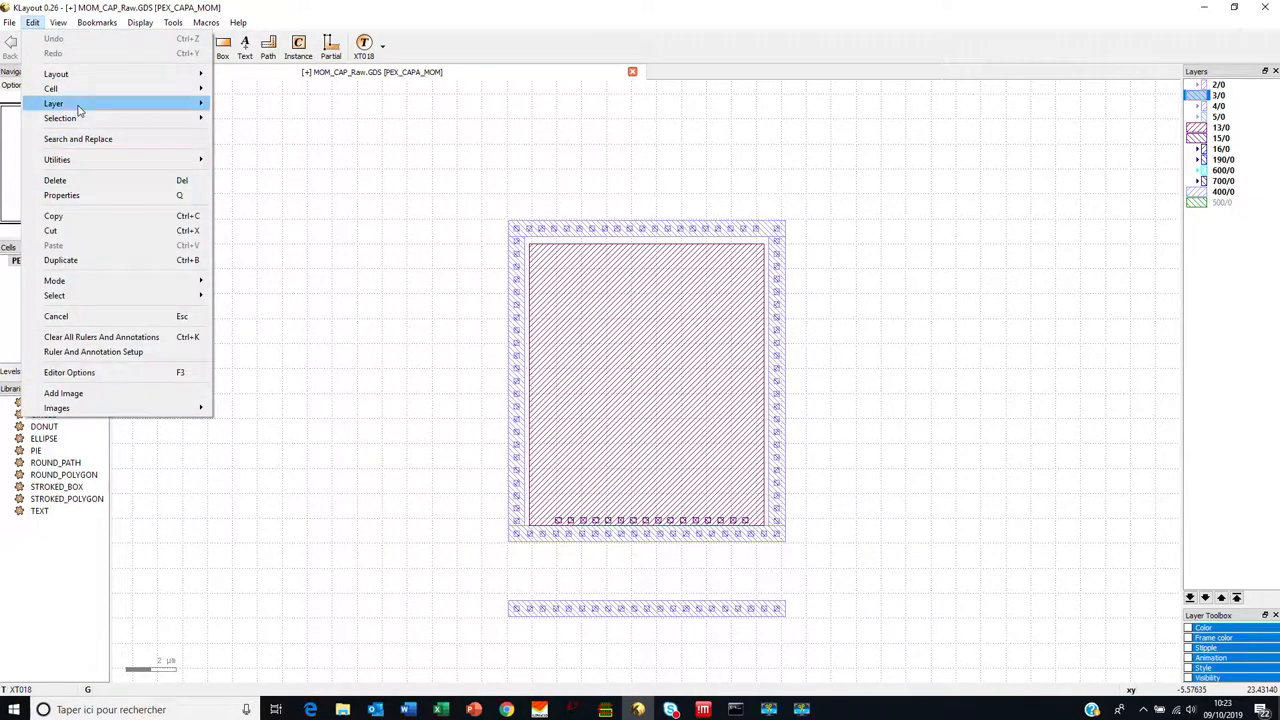
pyautogui.moveTo(77, 106)
pyautogui.click(278, 188)
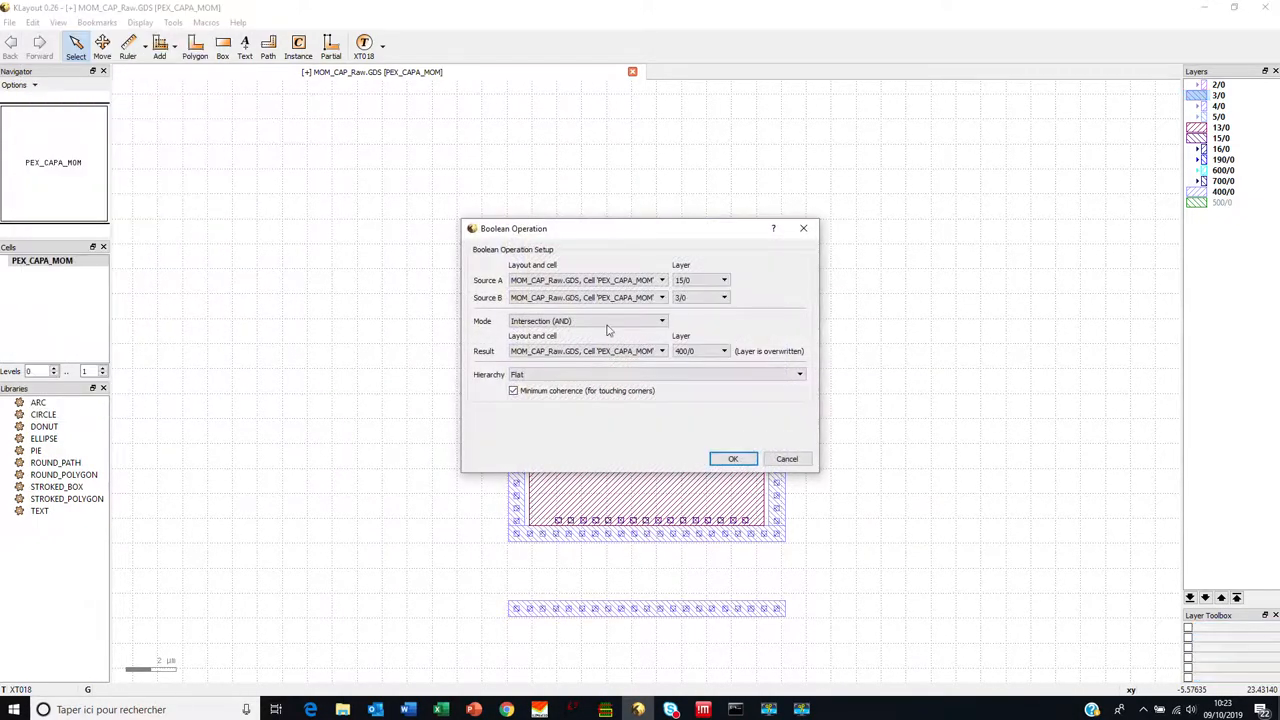
pyautogui.click(725, 298)
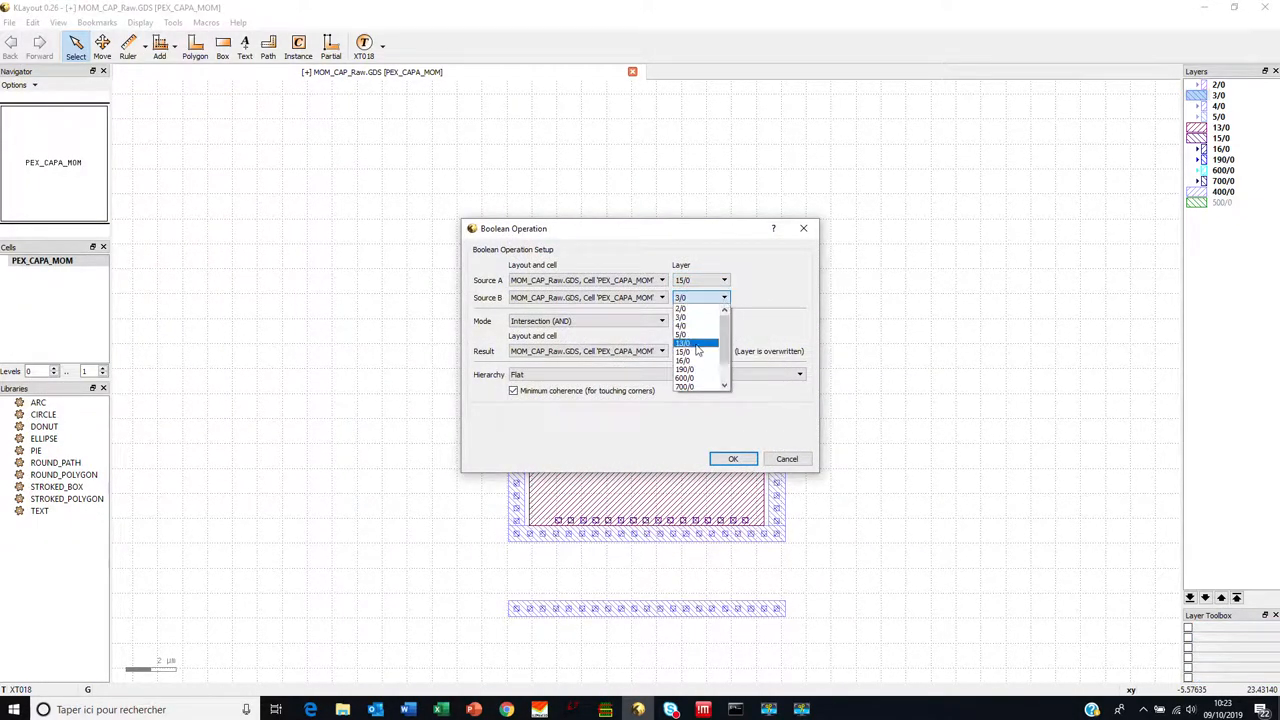
pyautogui.click(691, 345)
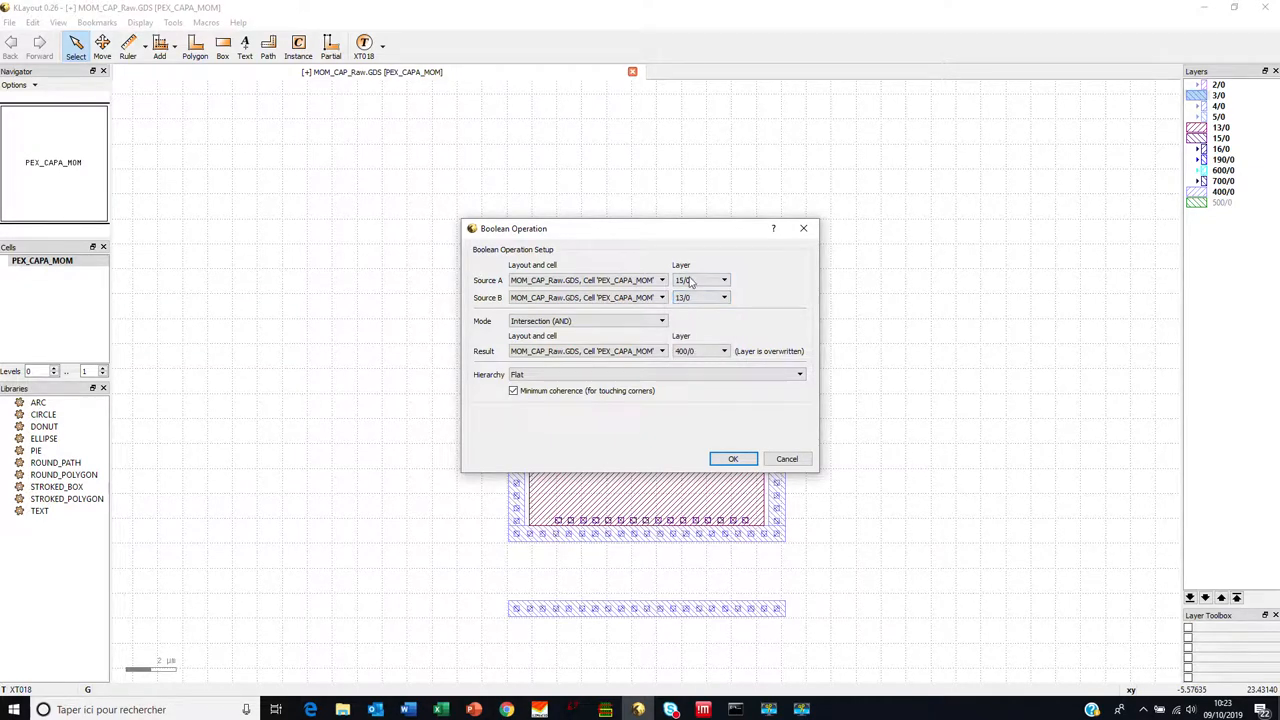
pyautogui.click(693, 351)
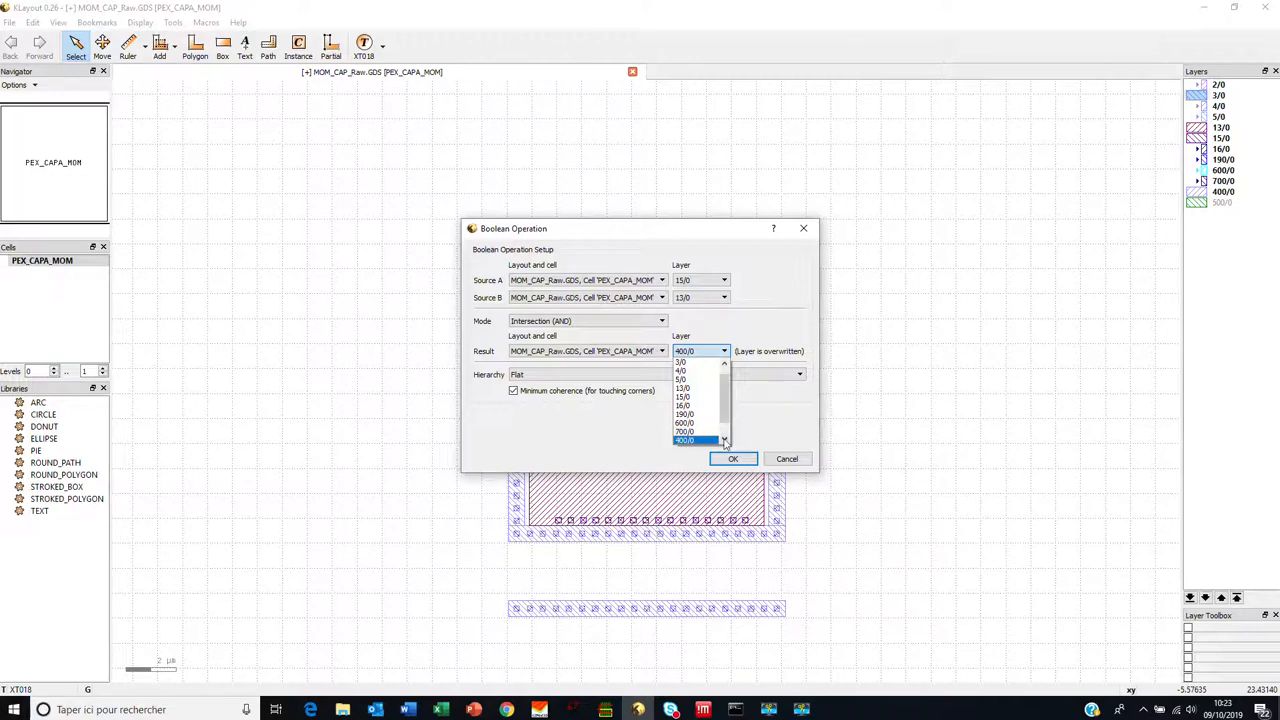
pyautogui.click(725, 440)
pyautogui.click(699, 441)
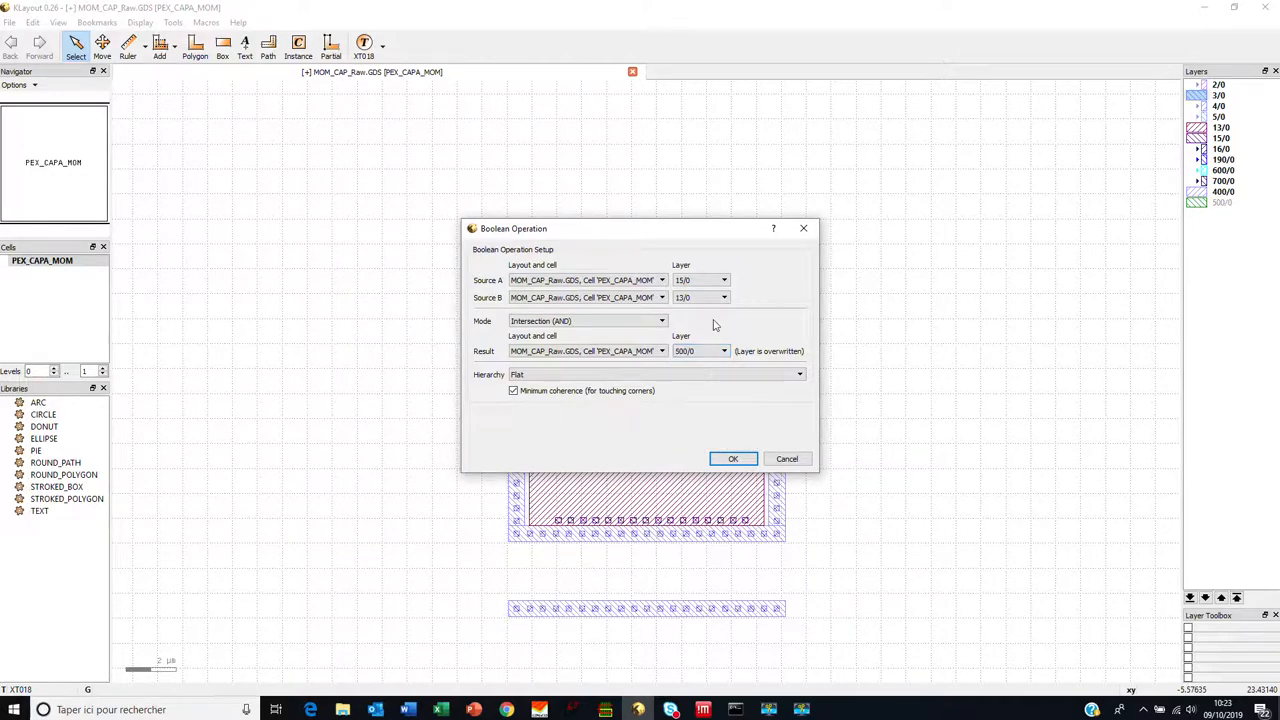
pyautogui.click(745, 462)
pyautogui.click(738, 451)
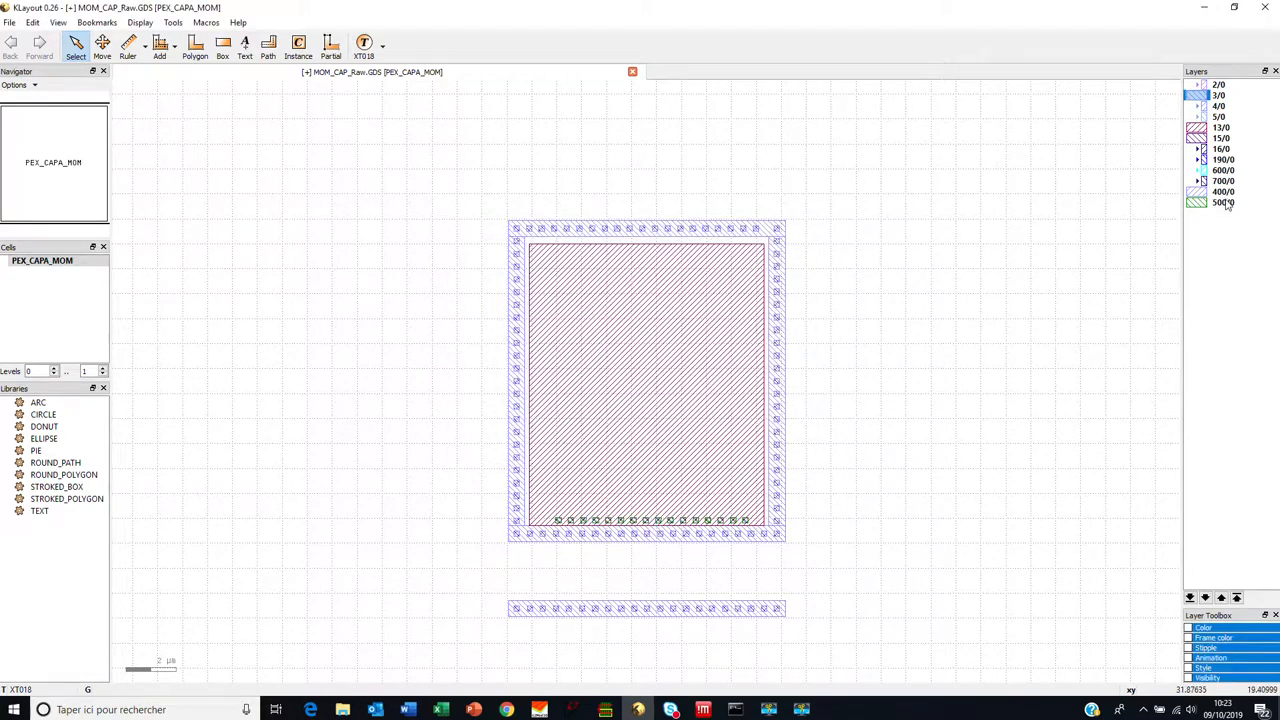
# Step: Hide layer 15/0, switch layer 13/0 off and back on, and show layer 16/0
pyautogui.doubleClick(1220, 127)
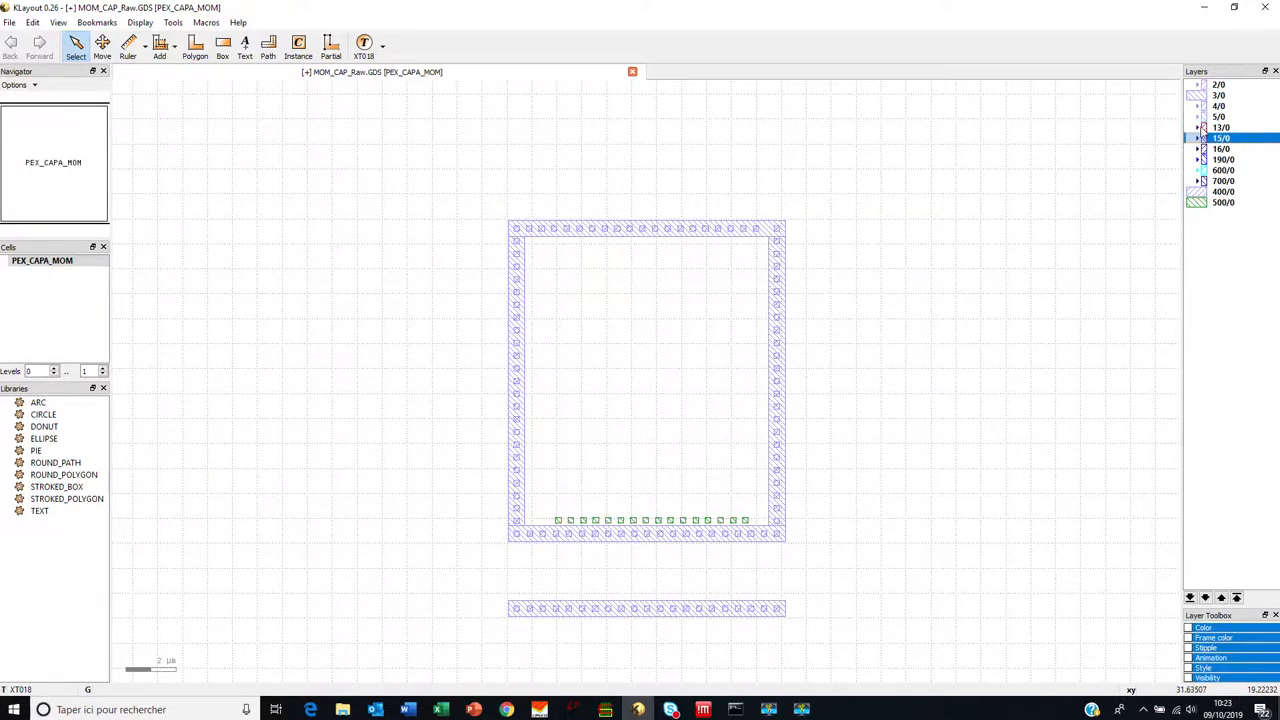
pyautogui.doubleClick(1204, 128)
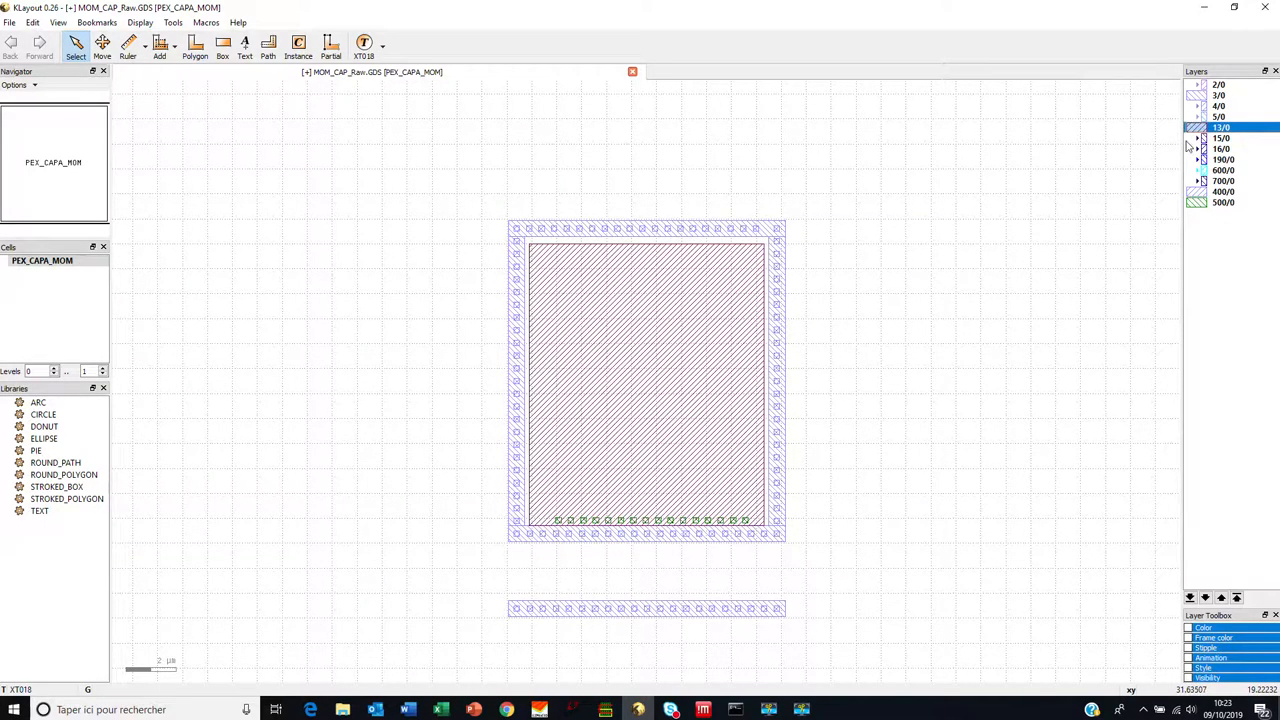
pyautogui.click(517, 531)
pyautogui.doubleClick(1208, 149)
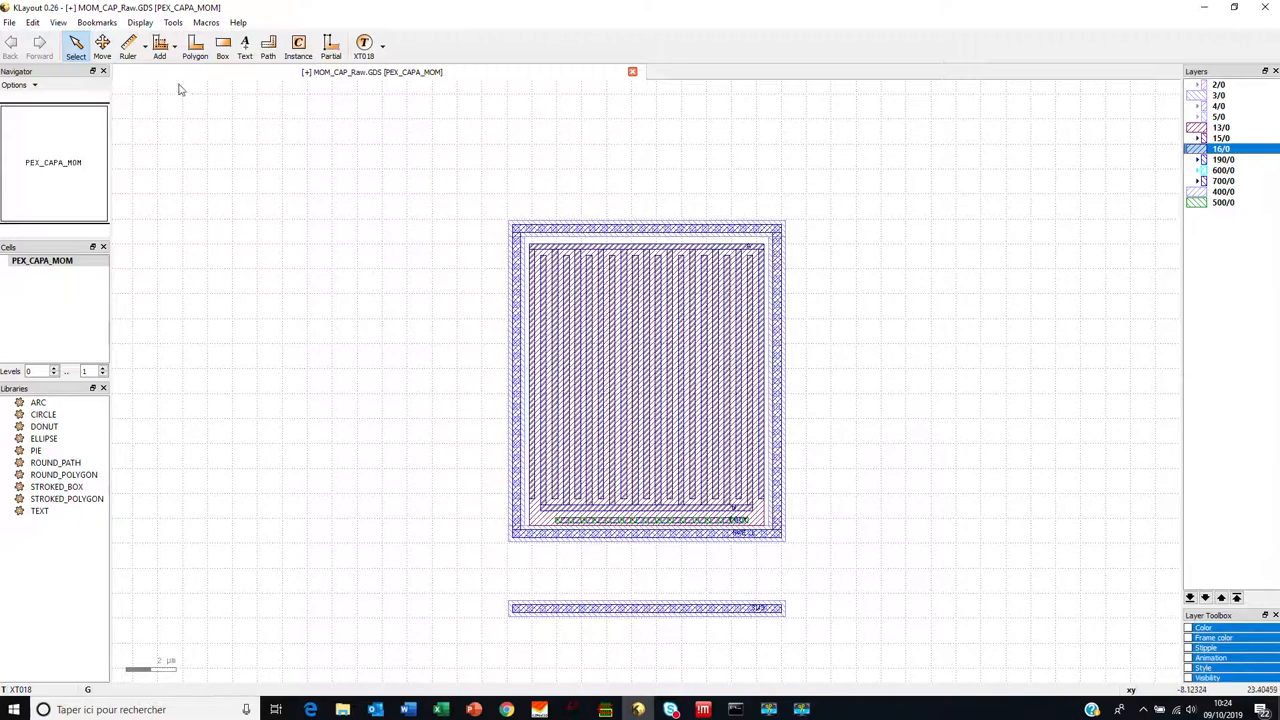
# Step: Create a new layer 800 with datatype 0 in the layout
pyautogui.click(35, 23)
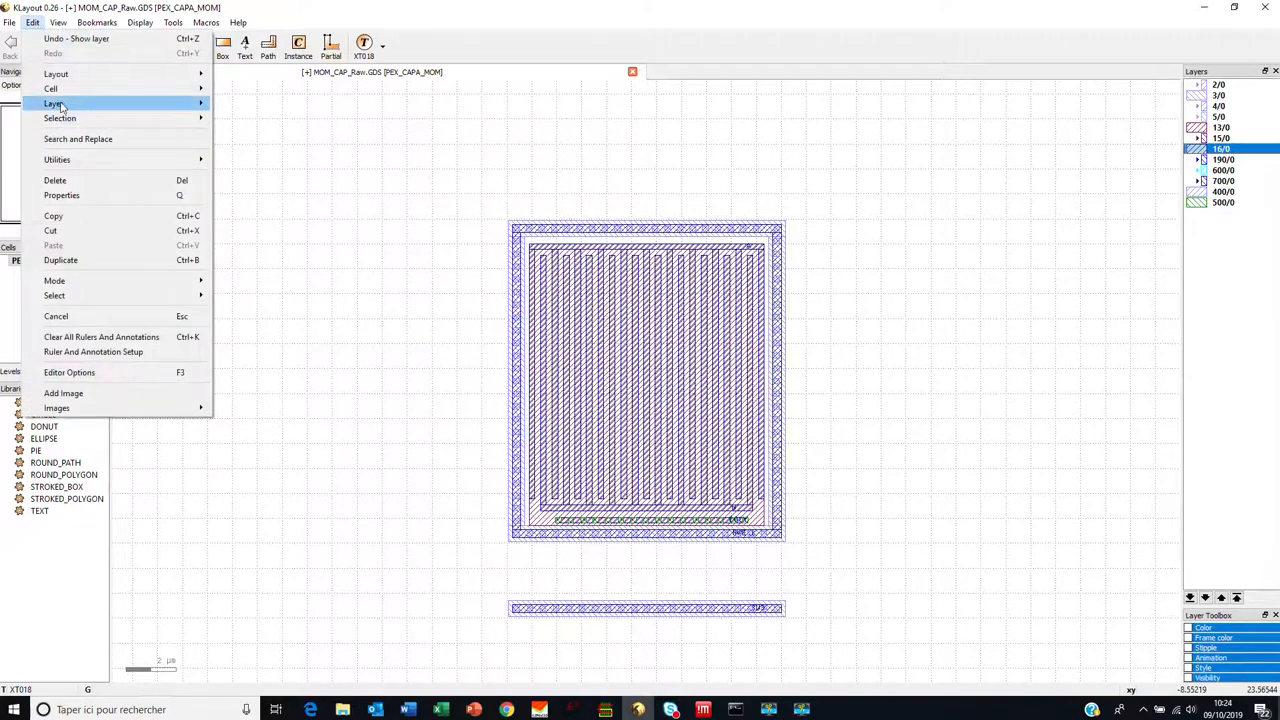
pyautogui.moveTo(60, 105)
pyautogui.click(250, 106)
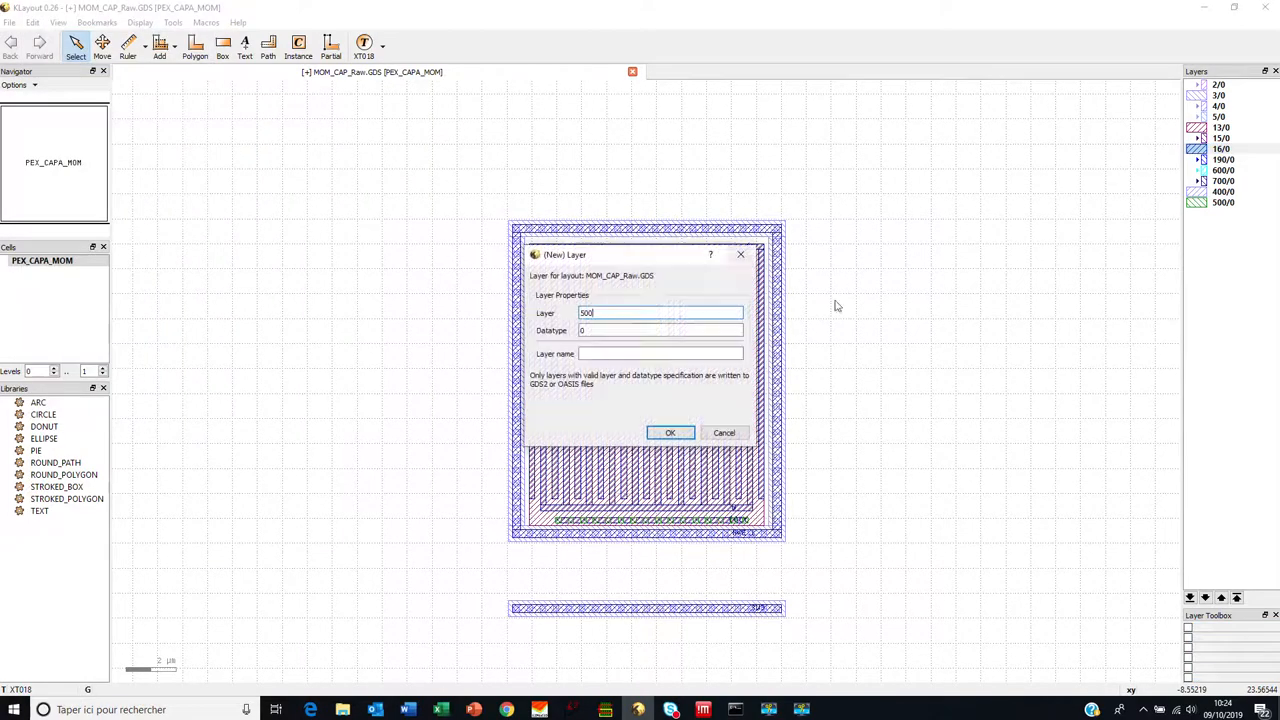
pyautogui.doubleClick(585, 313)
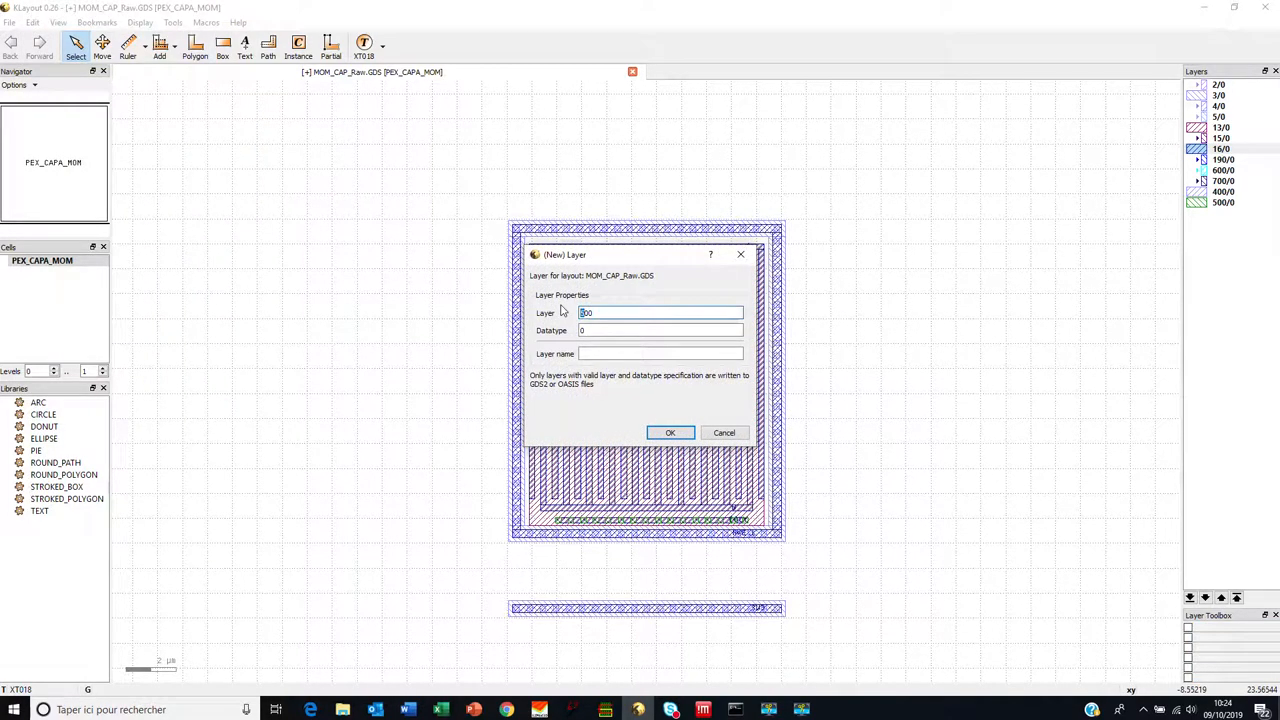
pyautogui.click(674, 431)
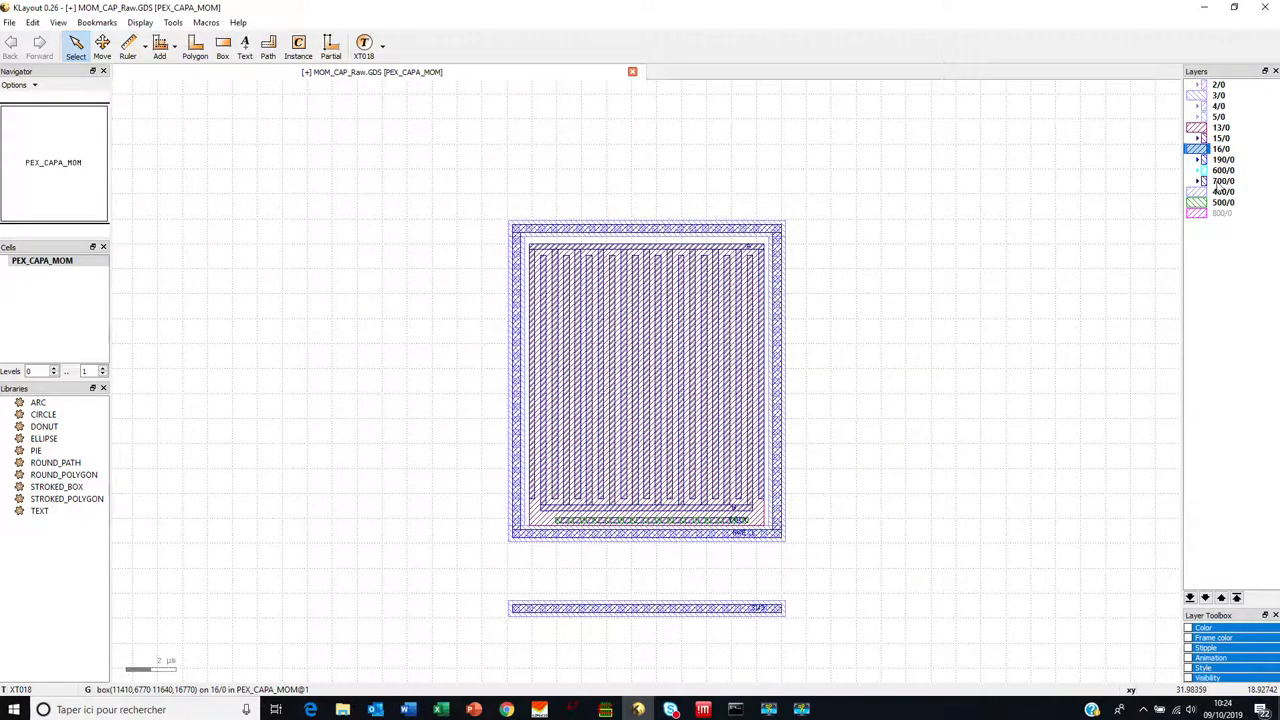
# Step: Switch layer 600/0 on and back off, show layer 190/0, and hide layers 3/0, 13/0 and 16/0
pyautogui.click(1210, 171)
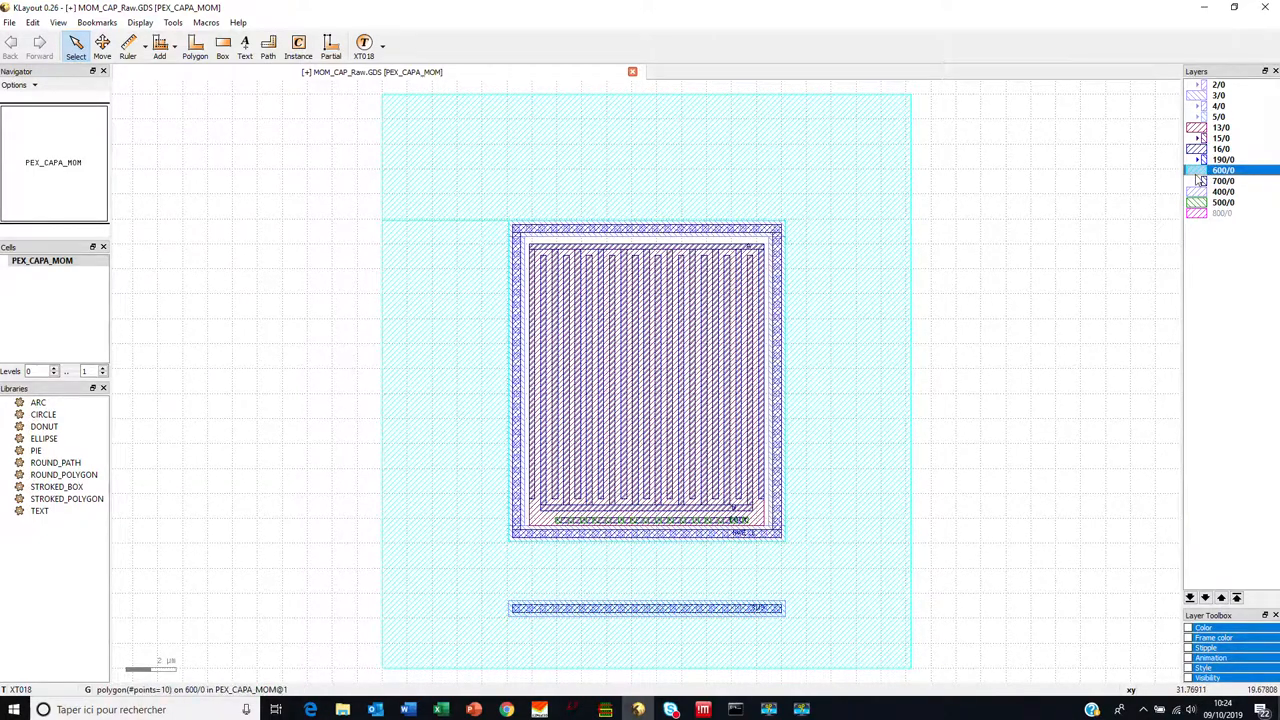
pyautogui.doubleClick(1200, 176)
pyautogui.doubleClick(1200, 161)
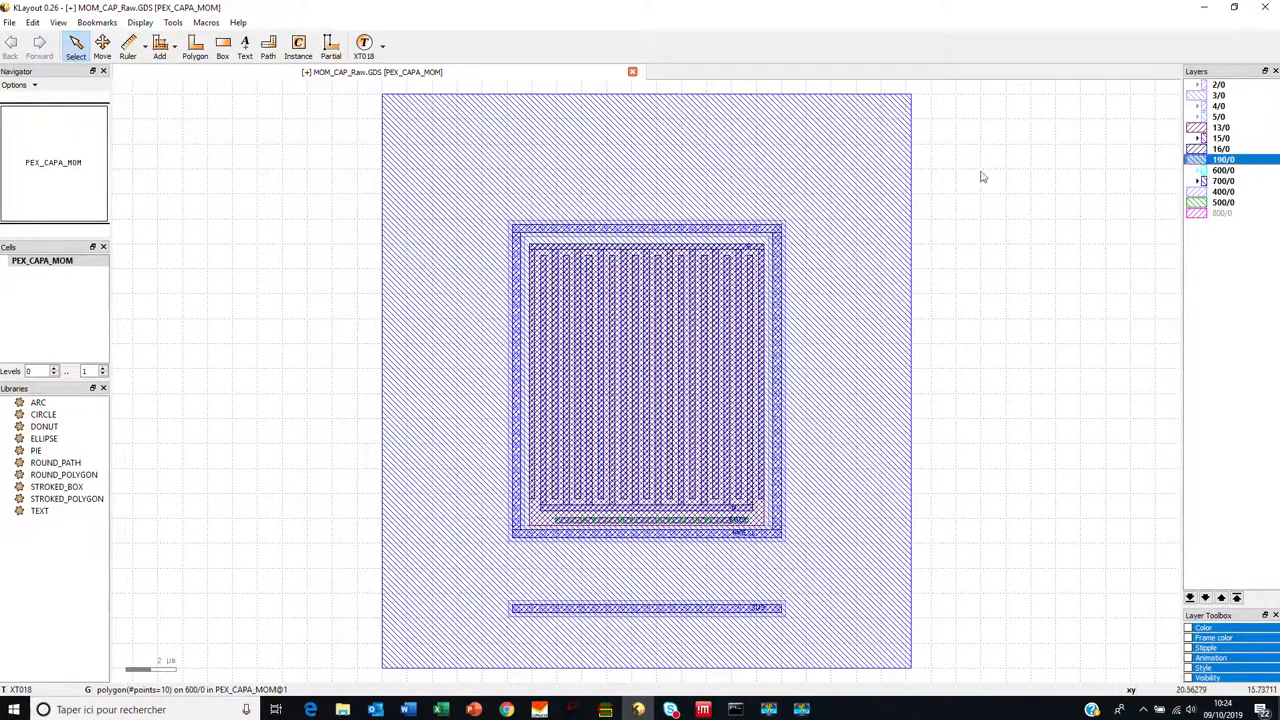
pyautogui.doubleClick(1201, 95)
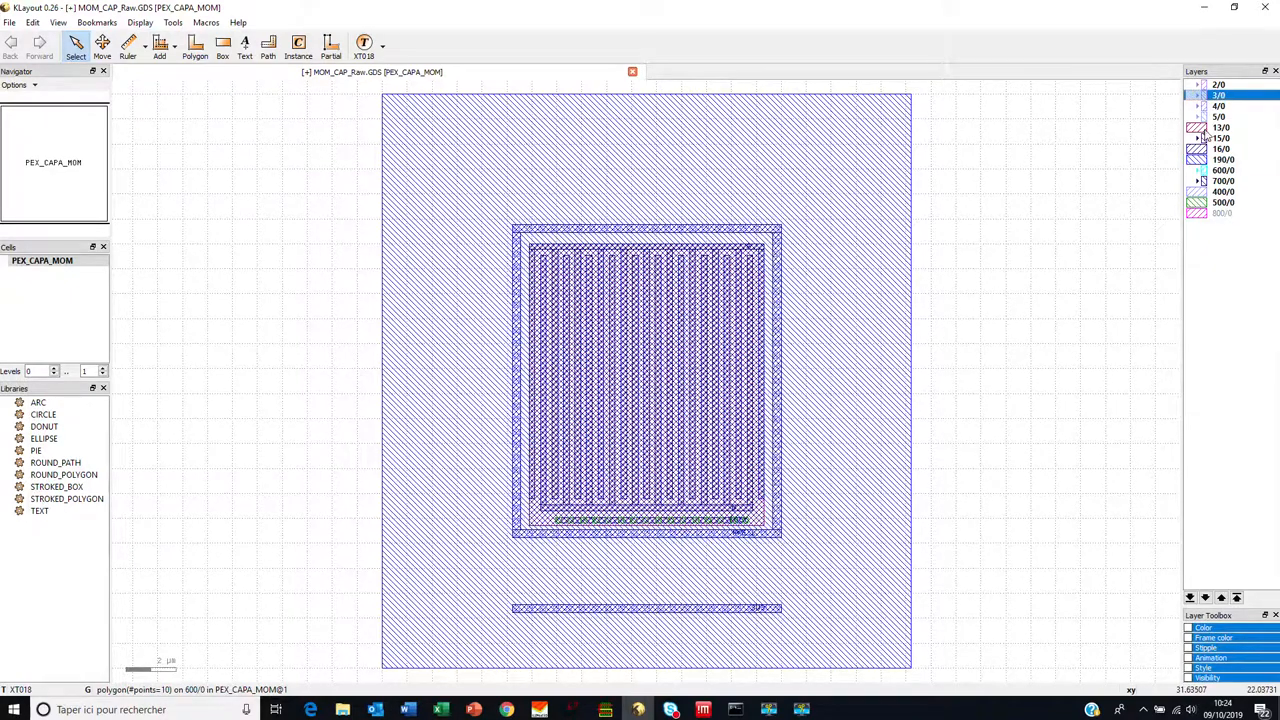
pyautogui.doubleClick(1203, 129)
pyautogui.doubleClick(1206, 150)
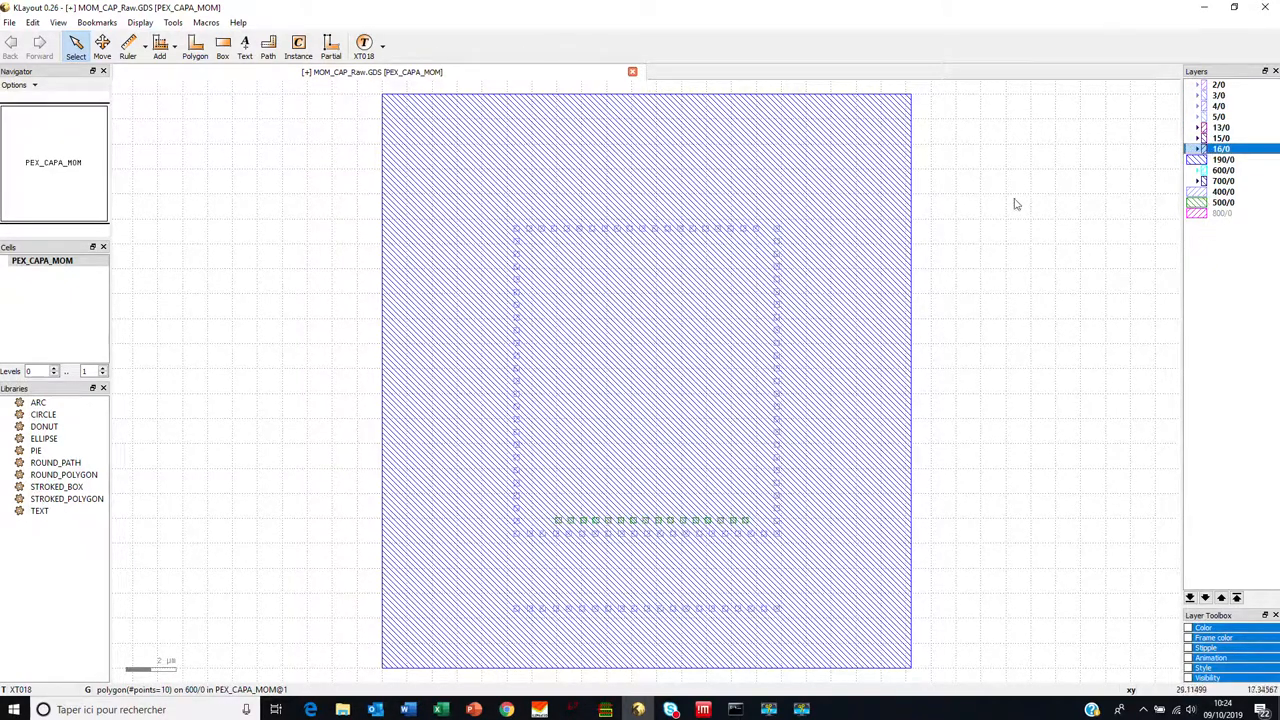
# Step: Run a Union (OR) layer Boolean with layer 190/0 as both sources and result 800/0, declining undo buffering
pyautogui.click(33, 22)
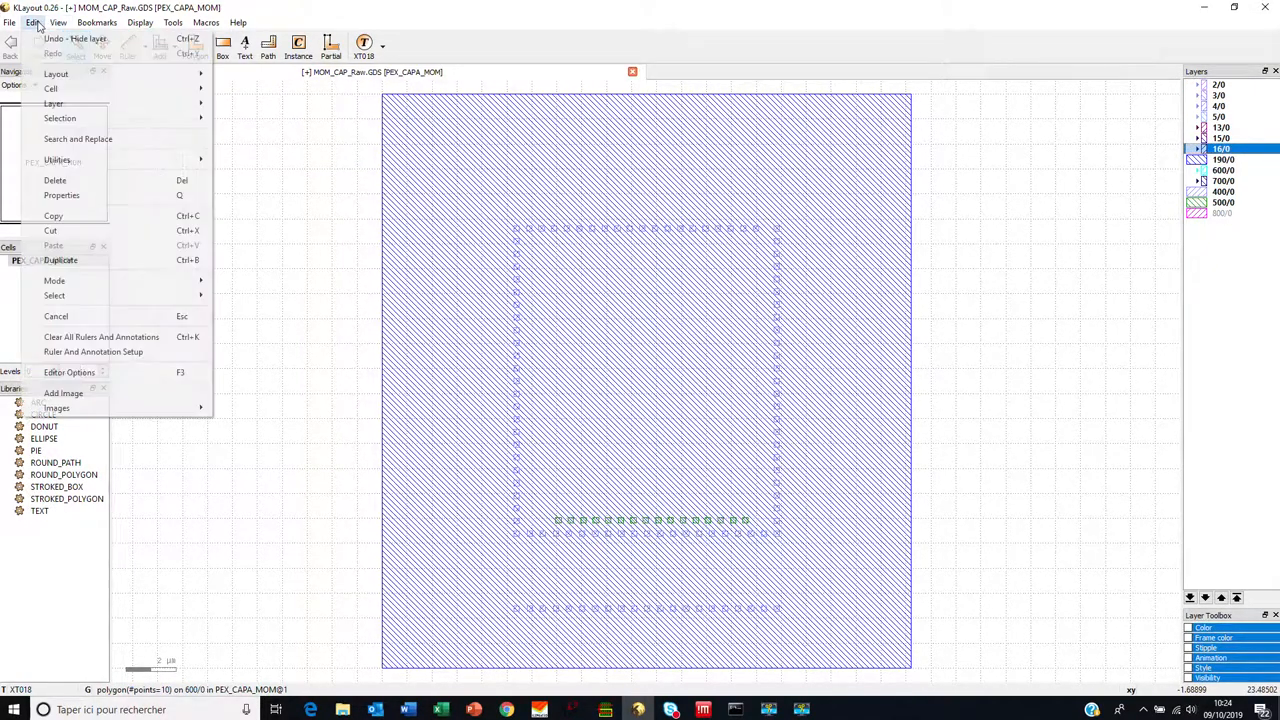
pyautogui.moveTo(60, 104)
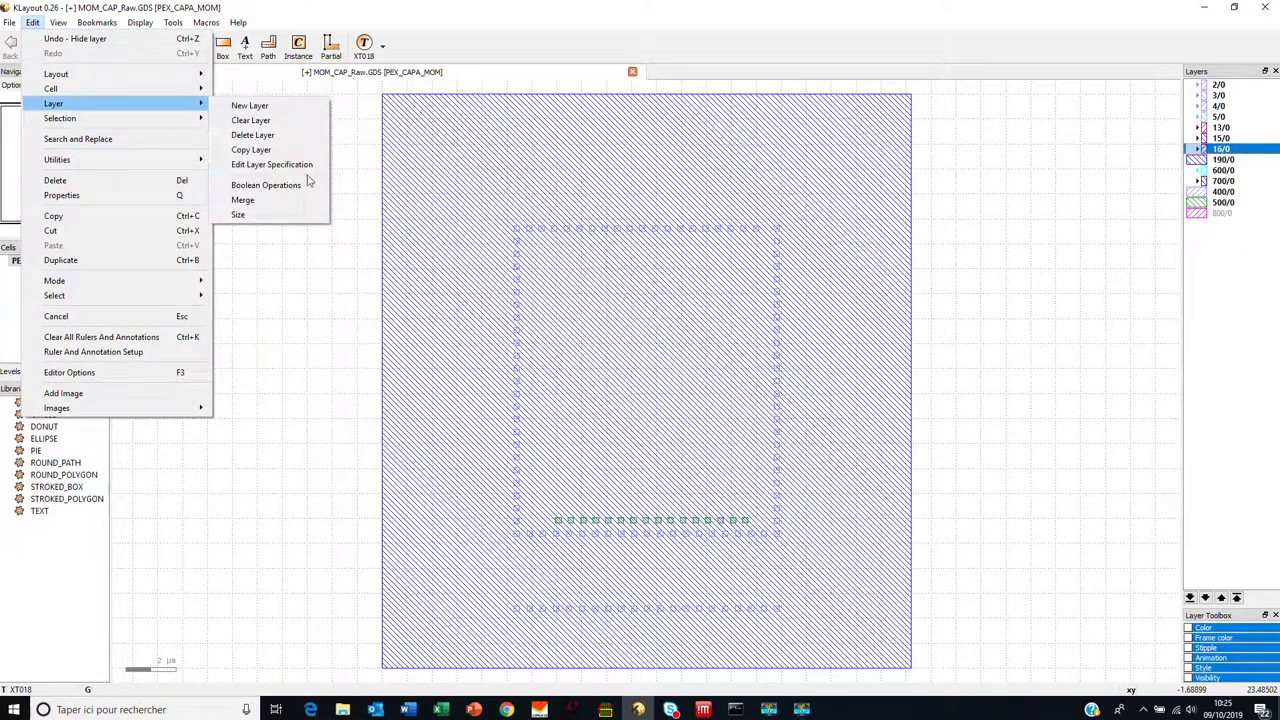
pyautogui.click(266, 185)
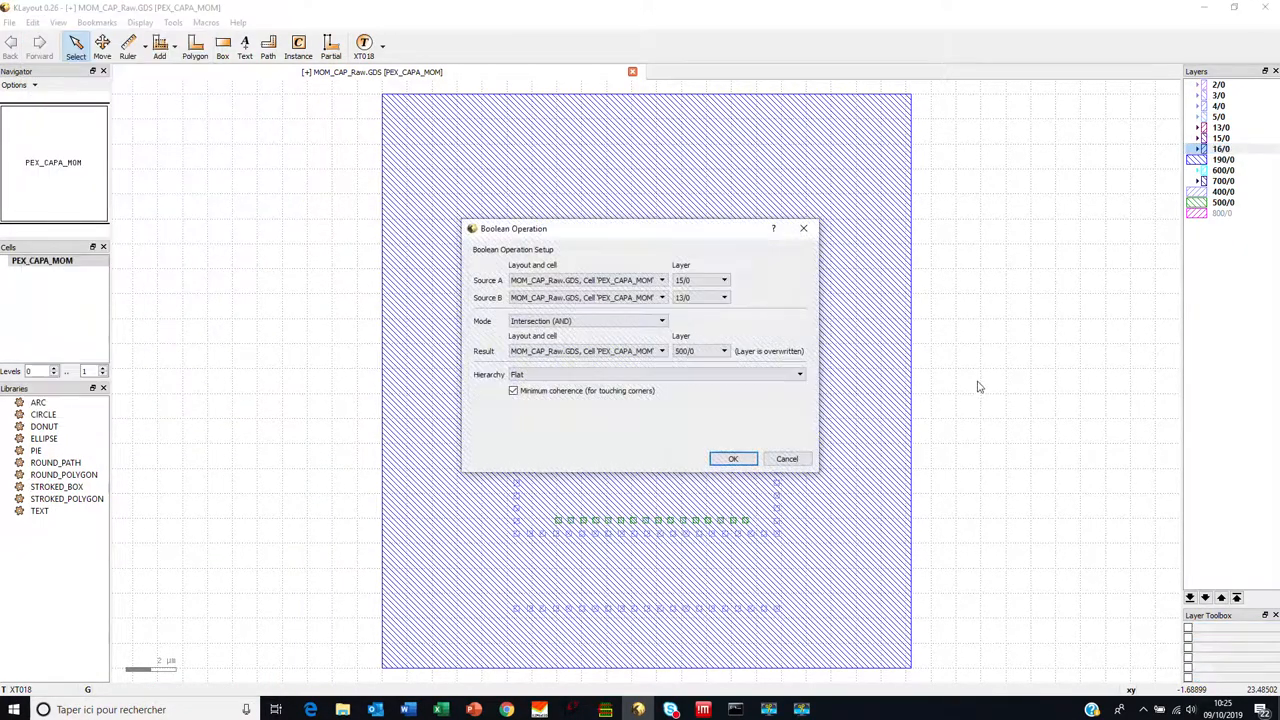
pyautogui.click(712, 280)
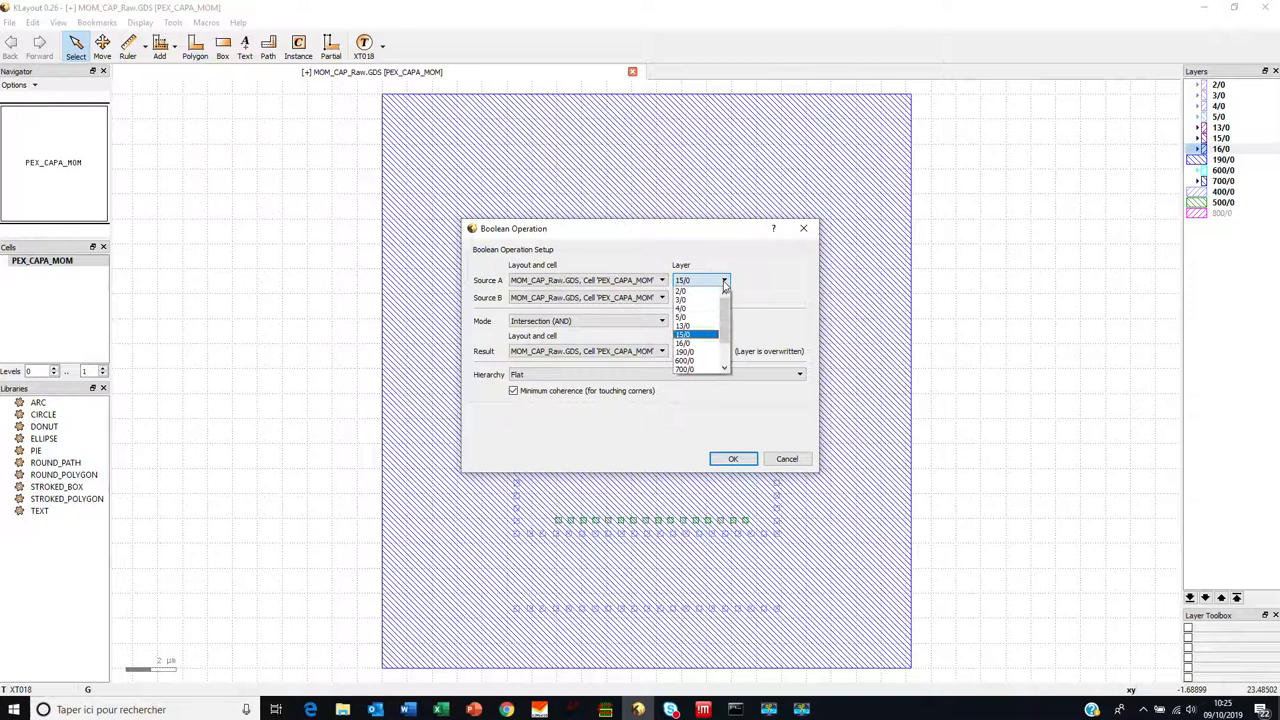
pyautogui.click(698, 354)
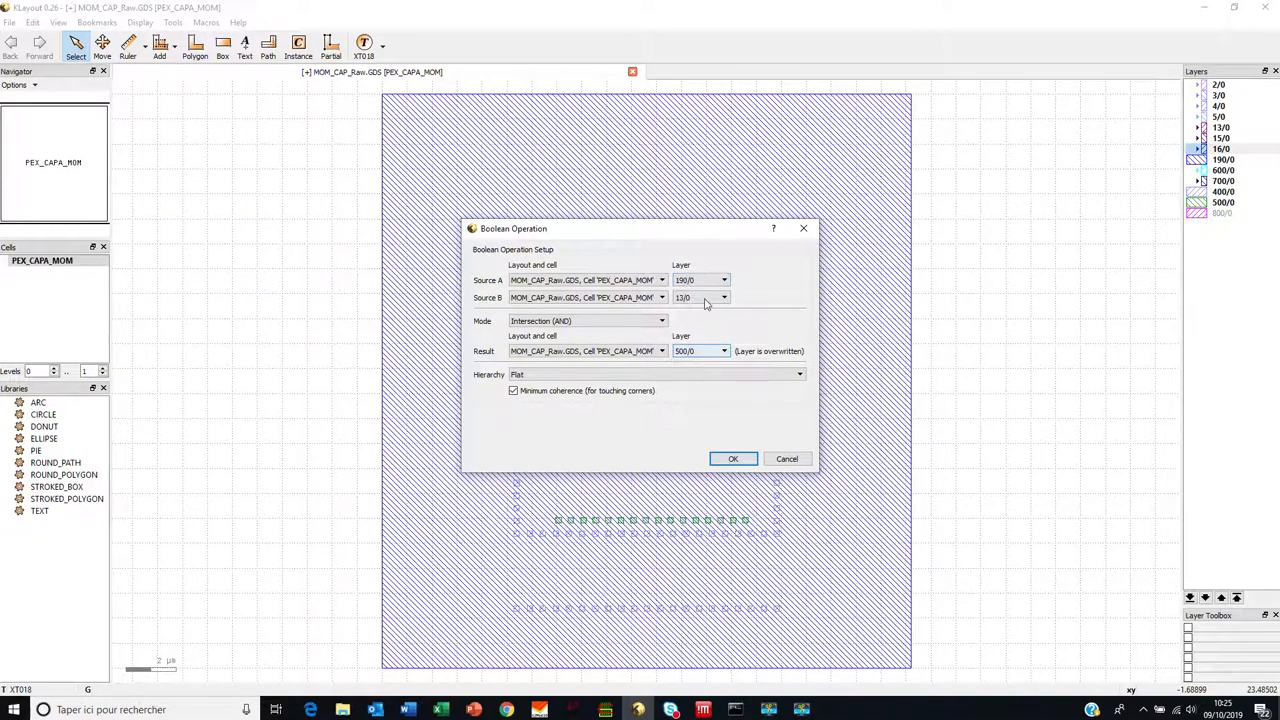
pyautogui.click(726, 298)
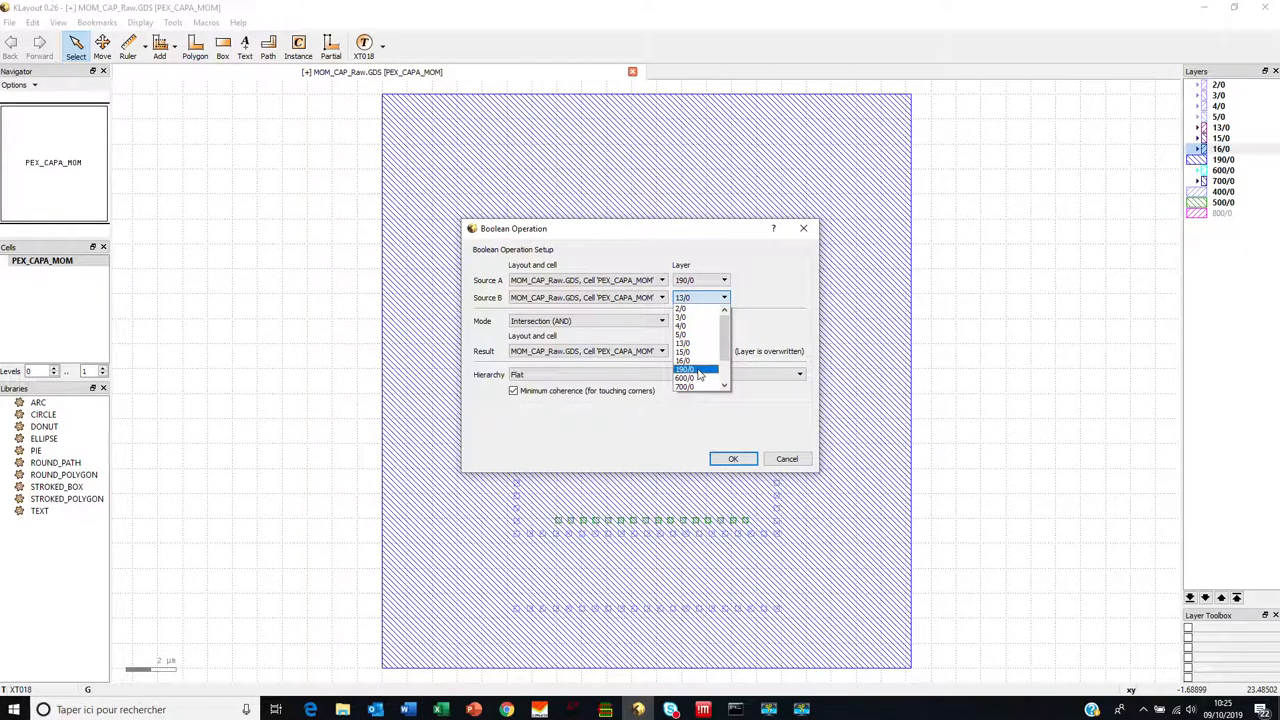
pyautogui.click(699, 371)
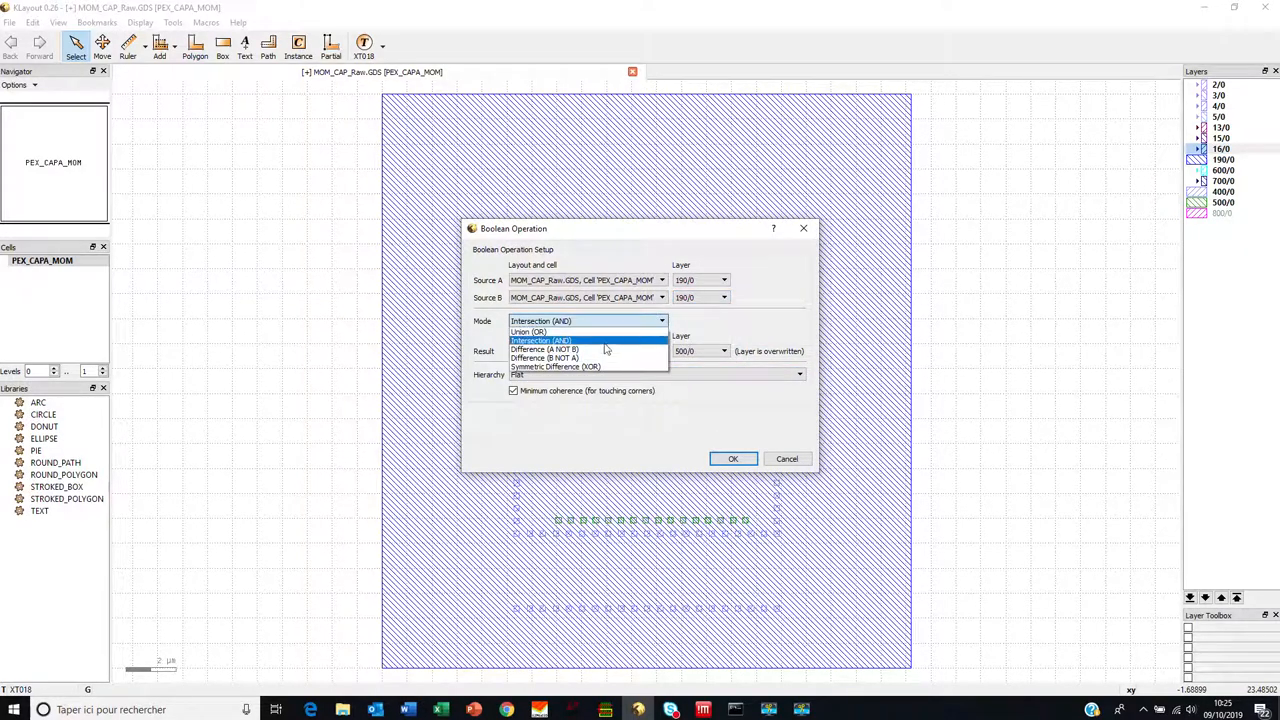
pyautogui.click(650, 333)
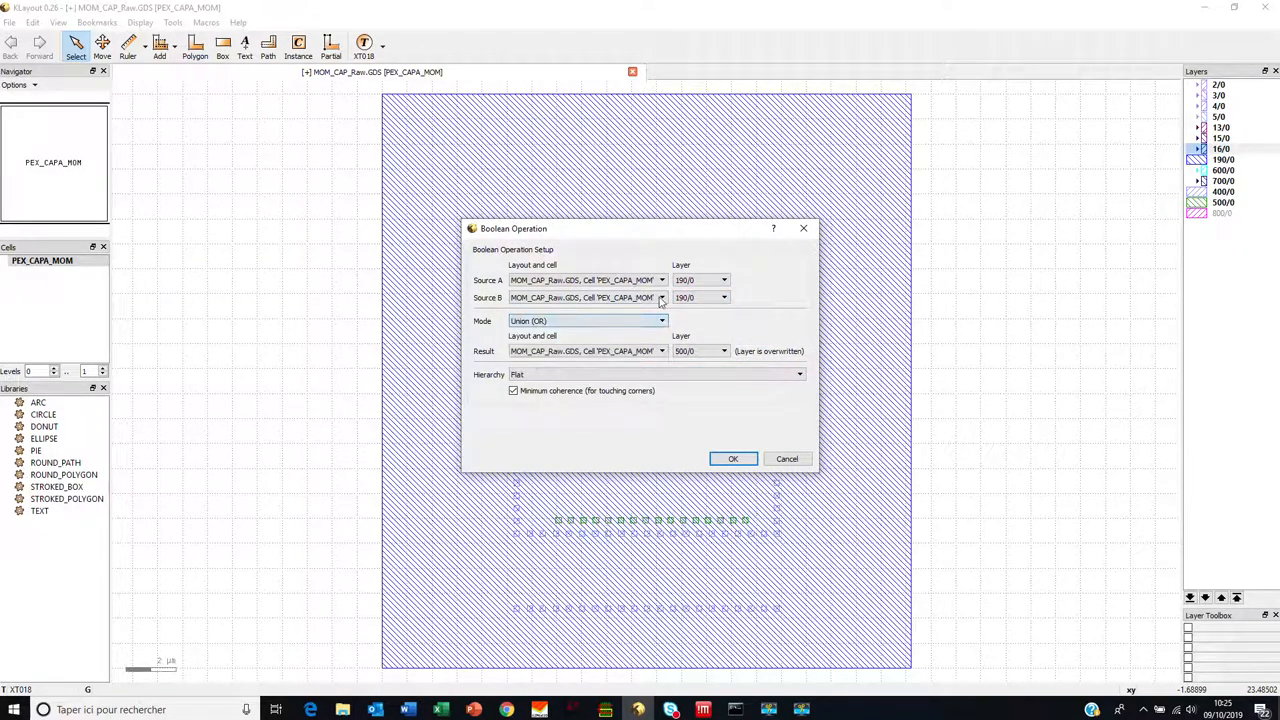
pyautogui.click(724, 351)
pyautogui.scroll(-2, 728, 420)
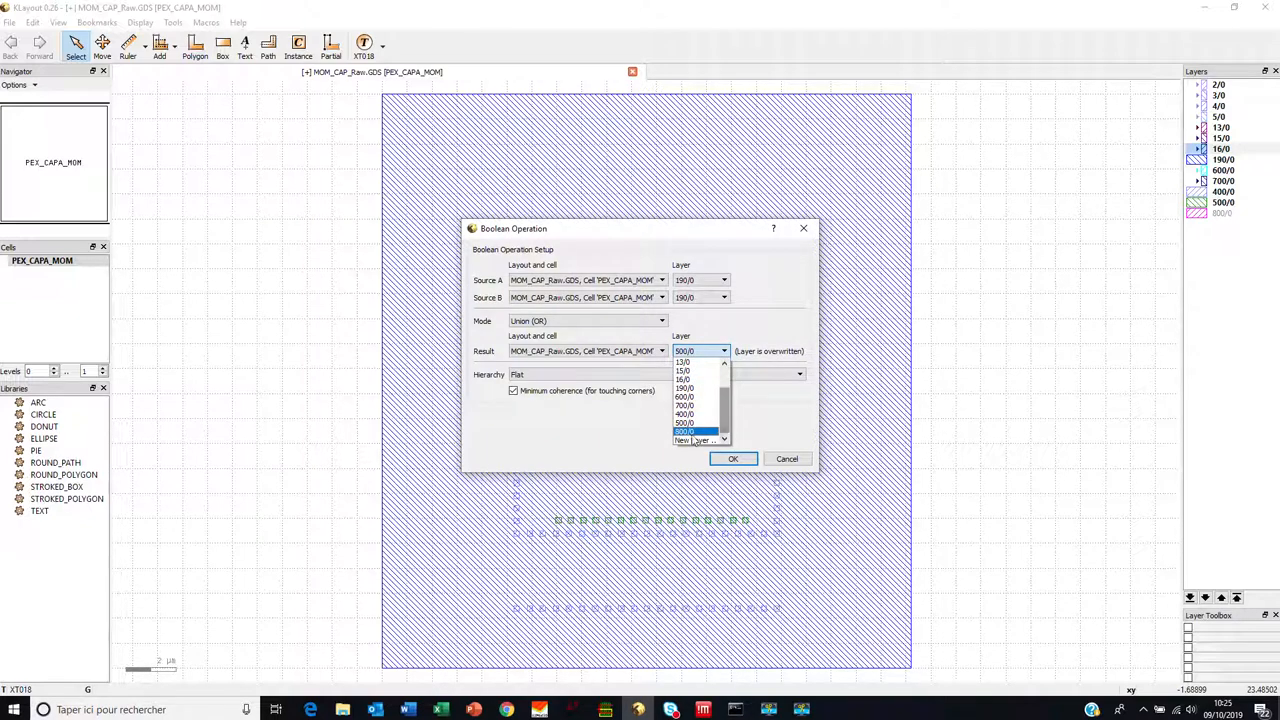
pyautogui.click(694, 432)
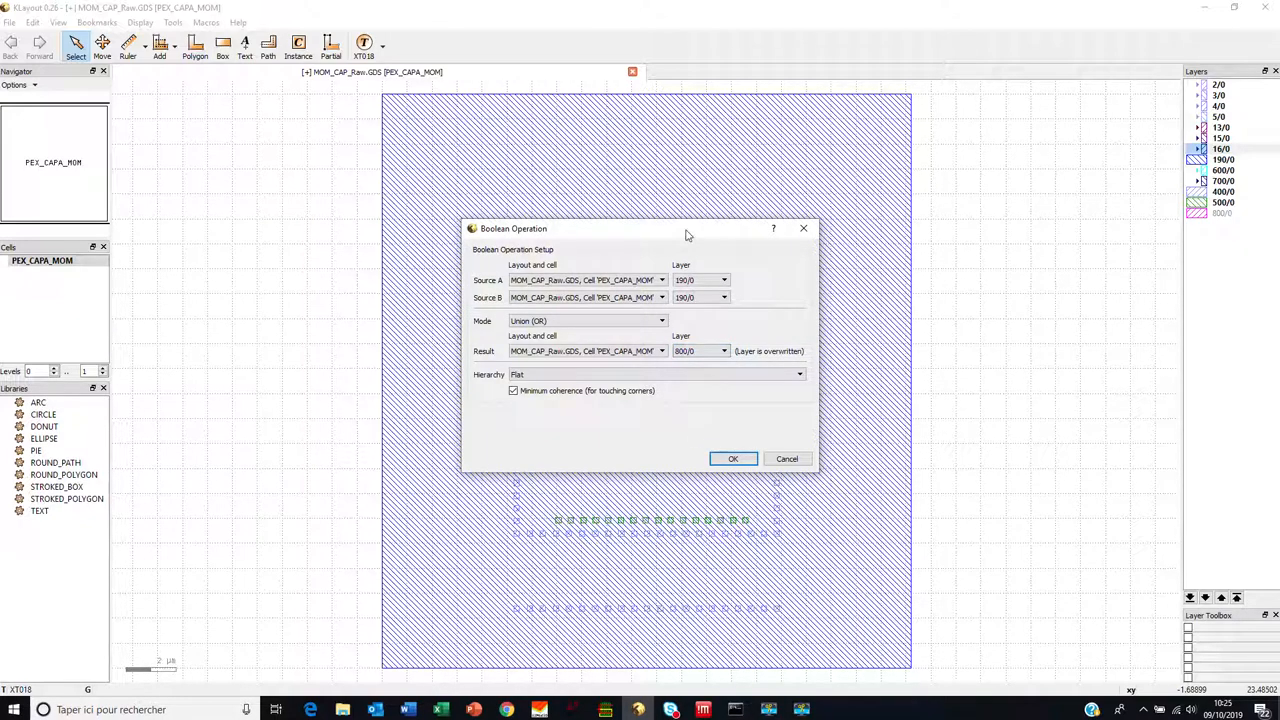
pyautogui.click(733, 461)
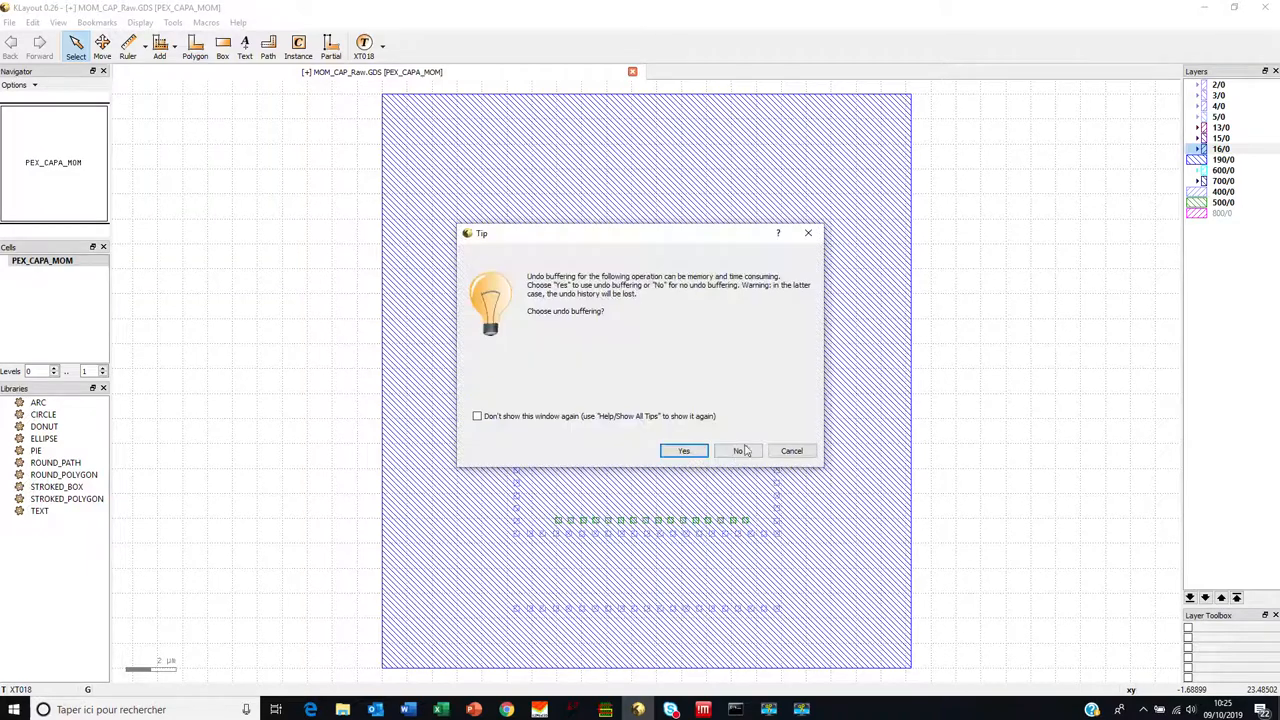
pyautogui.click(739, 451)
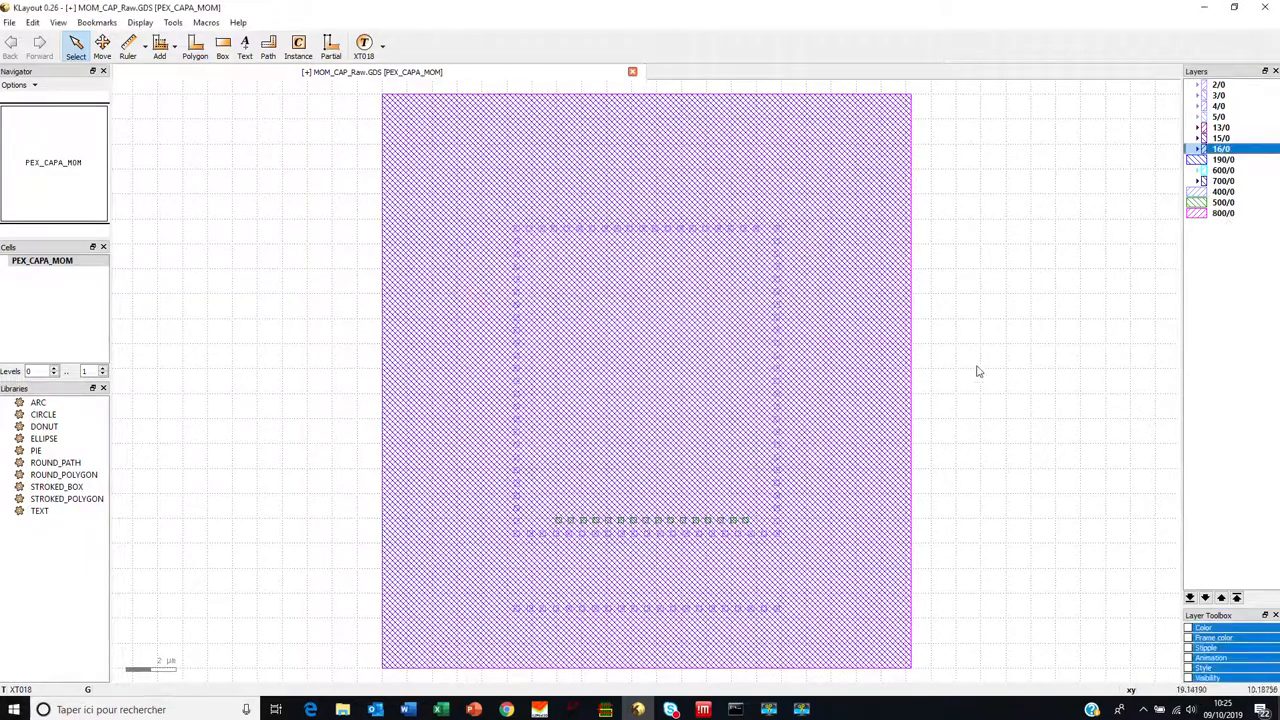
# Step: Hide layers 190/0, 400/0 and 500/0 so only layer 800/0 is displayed
pyautogui.click(1201, 160)
pyautogui.doubleClick(1201, 192)
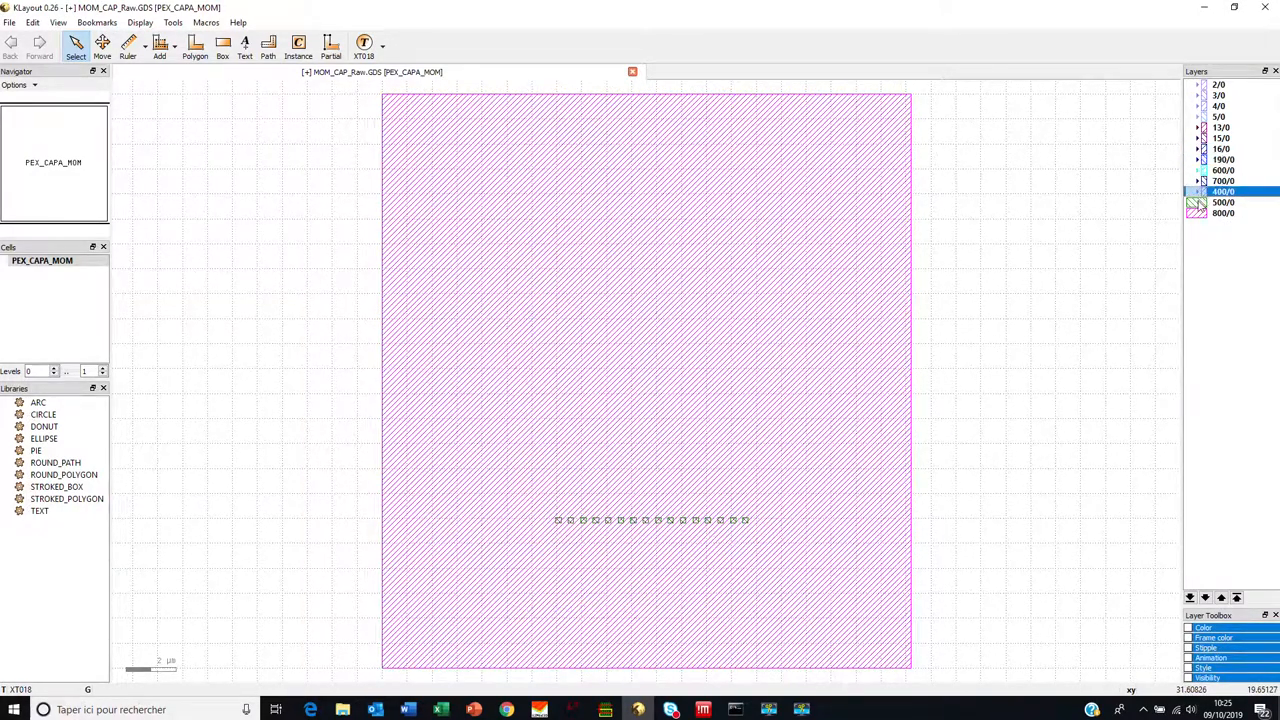
pyautogui.doubleClick(1201, 202)
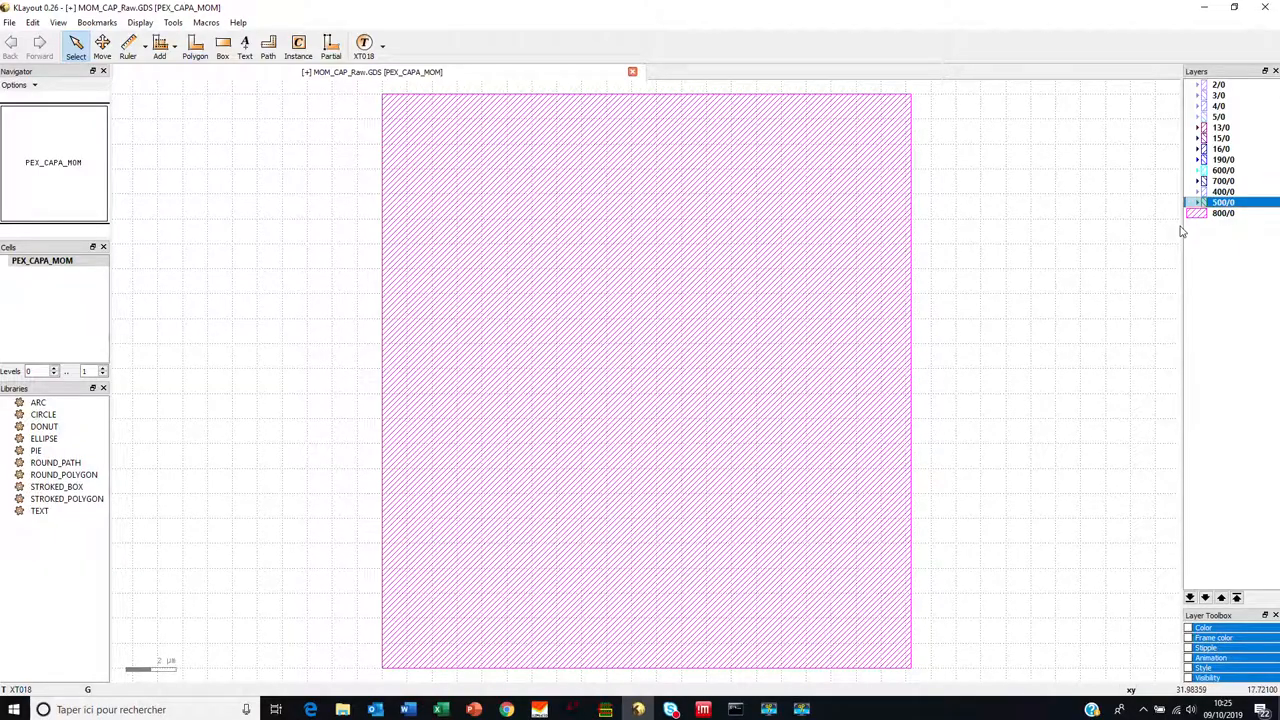